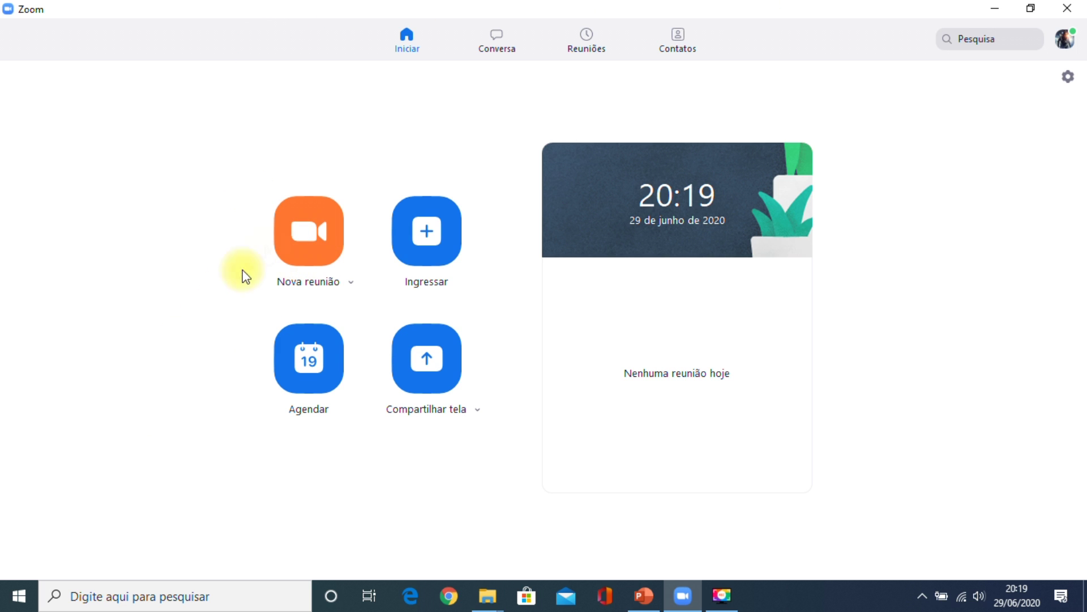
Start a new meeting, maximize its window and mute the microphone
{"action": "left_click", "coordinate": [308, 243]}
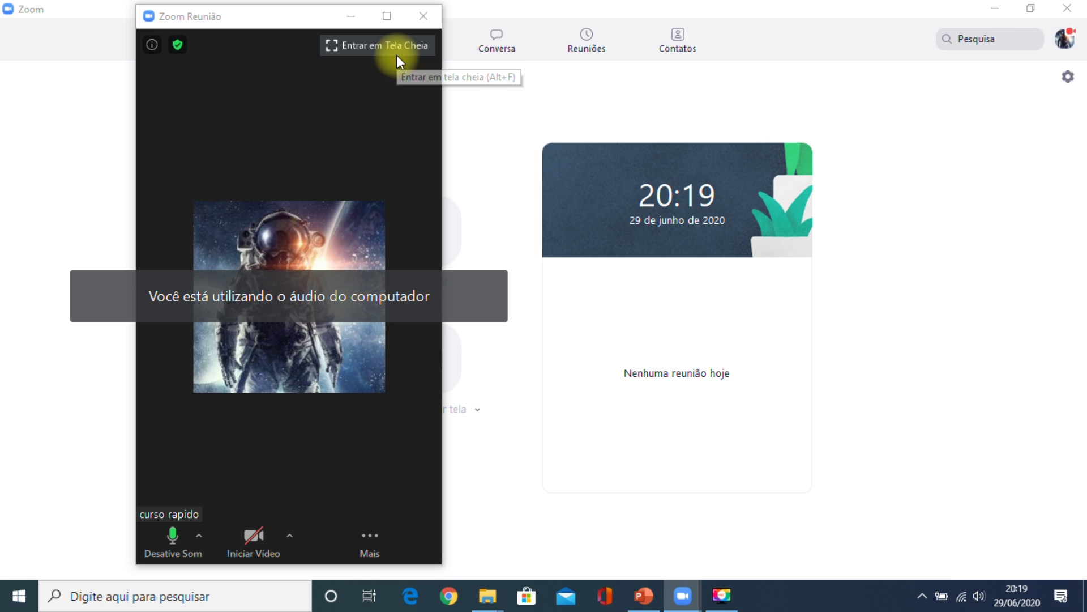
{"action": "left_click", "coordinate": [388, 17]}
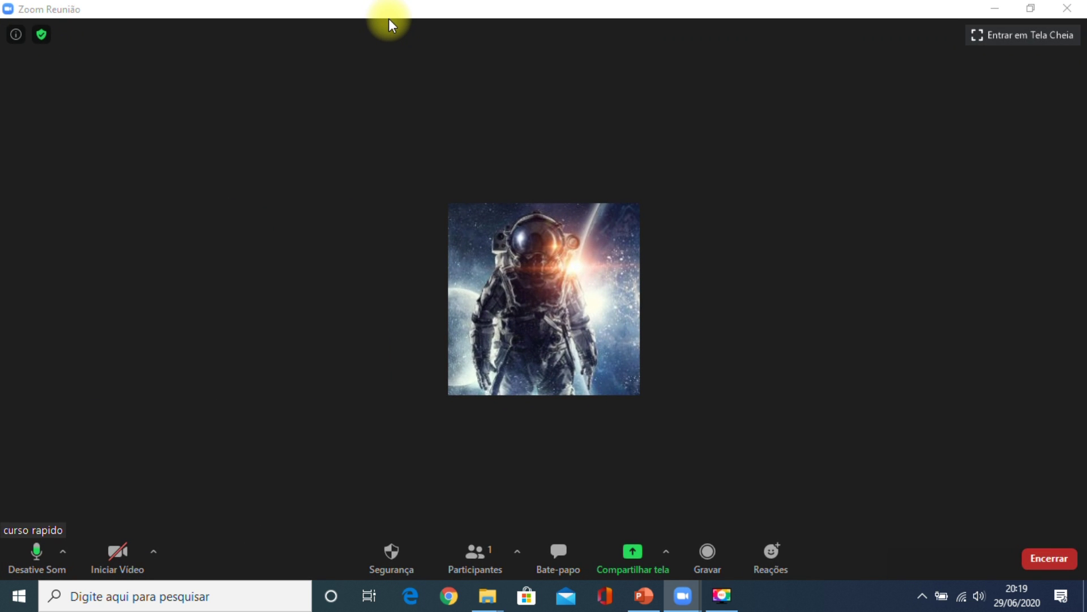
{"action": "key", "text": "alt+a"}
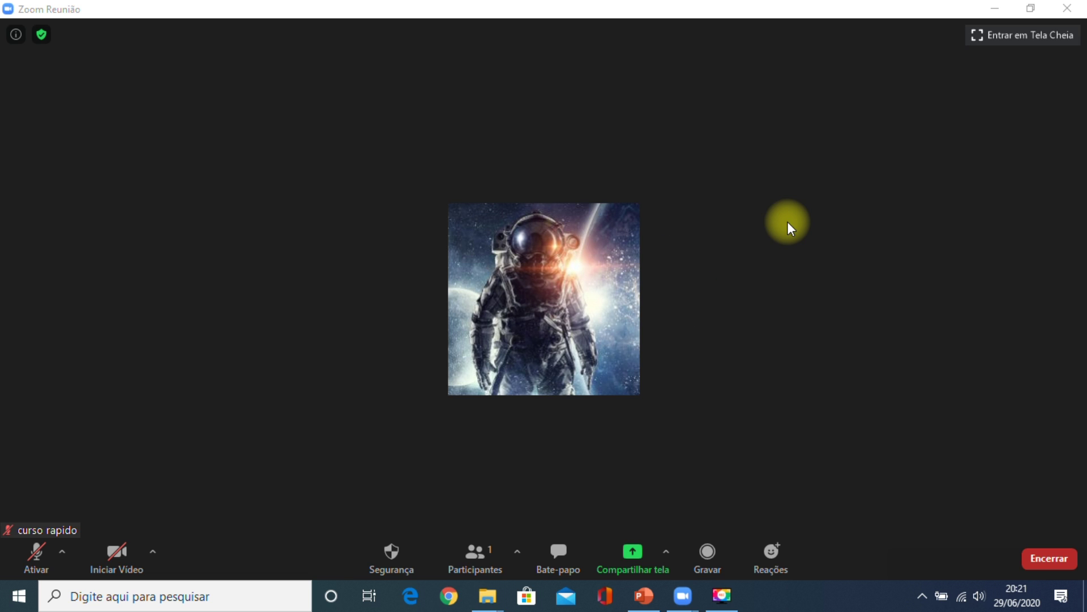
From the participants list, open the invitation dialog and copy both the full invitation and the invite link
{"action": "left_click", "coordinate": [479, 560]}
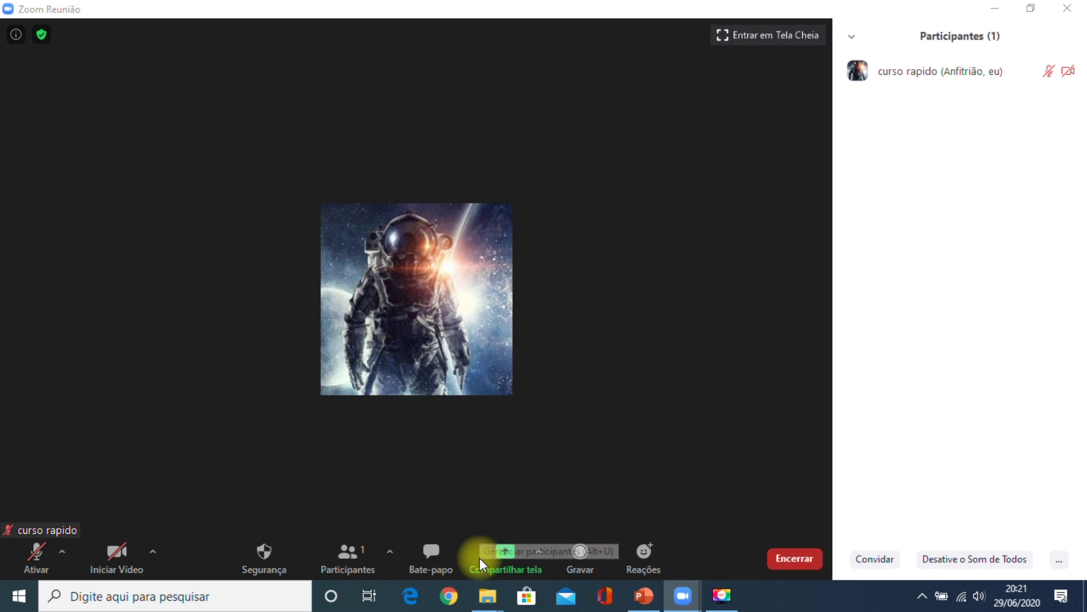
{"action": "left_click", "coordinate": [876, 562]}
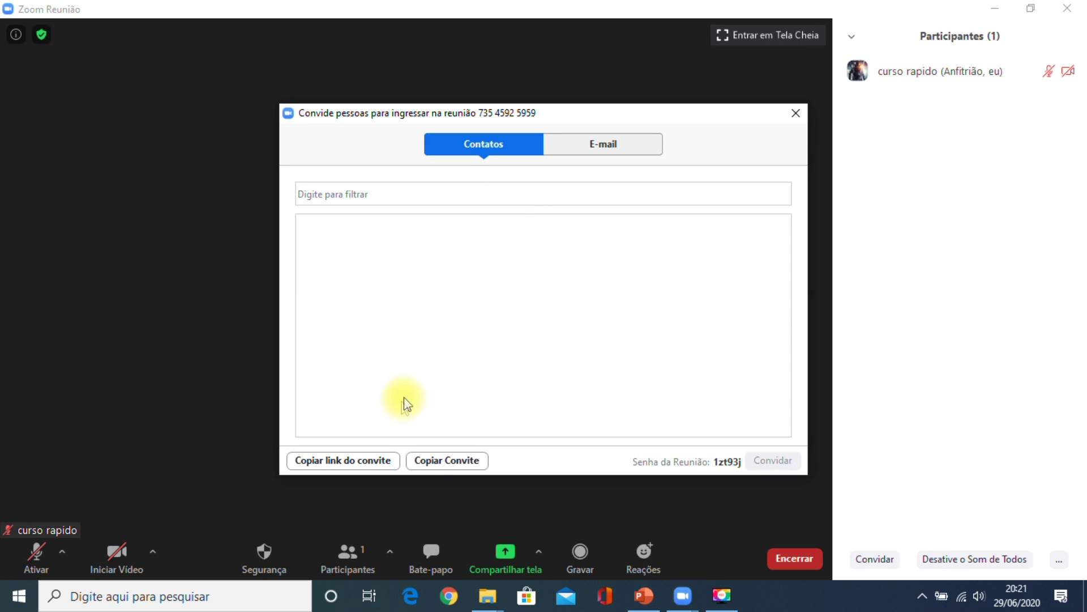
{"action": "left_click", "coordinate": [447, 465]}
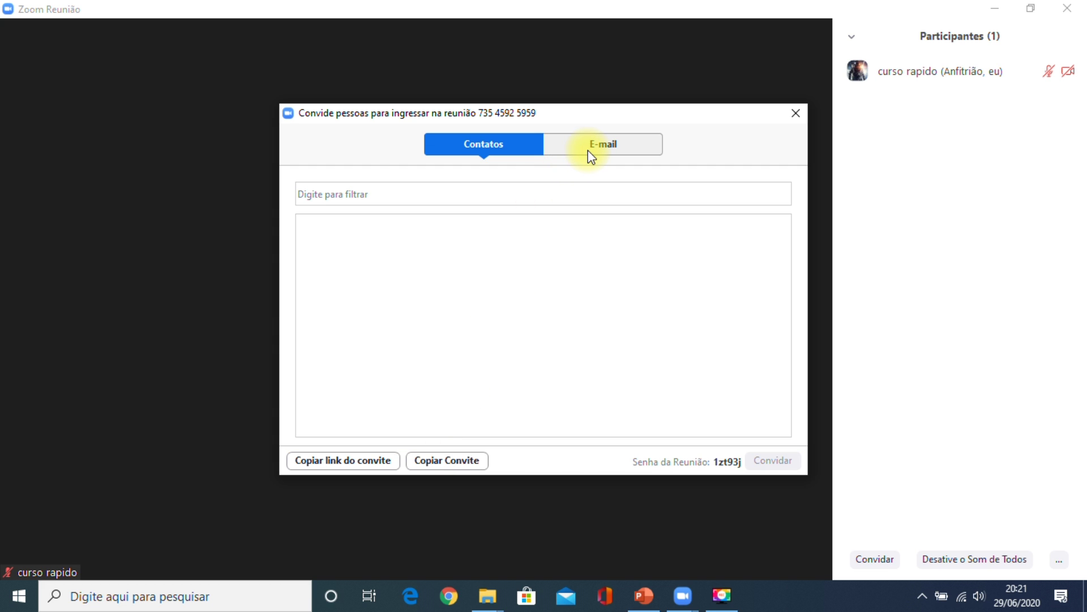
{"action": "left_click", "coordinate": [368, 460]}
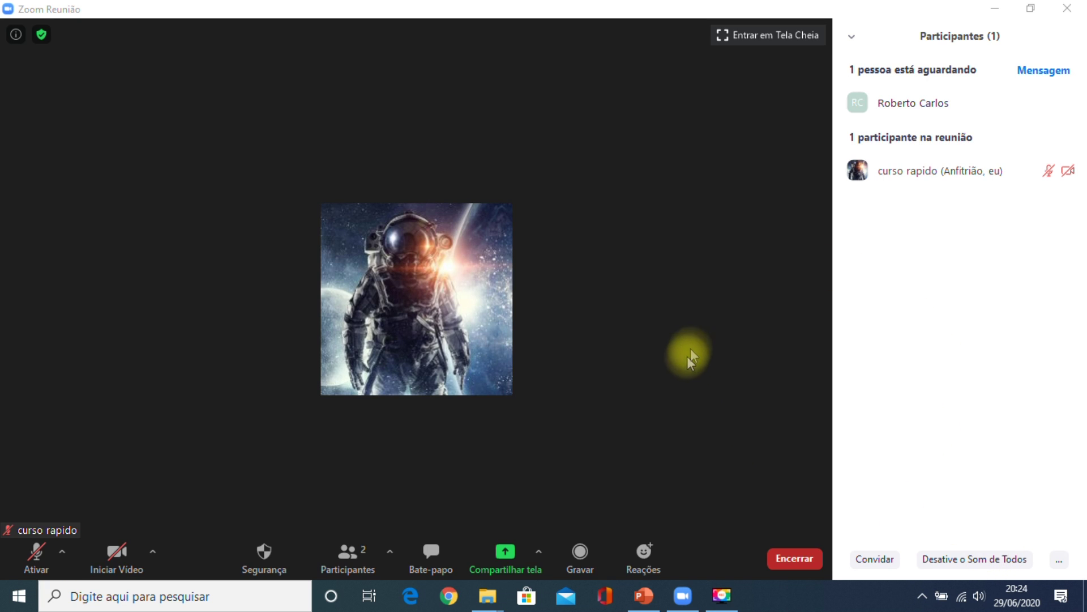
Admit the waiting participant to the meeting
{"action": "mouse_move", "coordinate": [889, 108]}
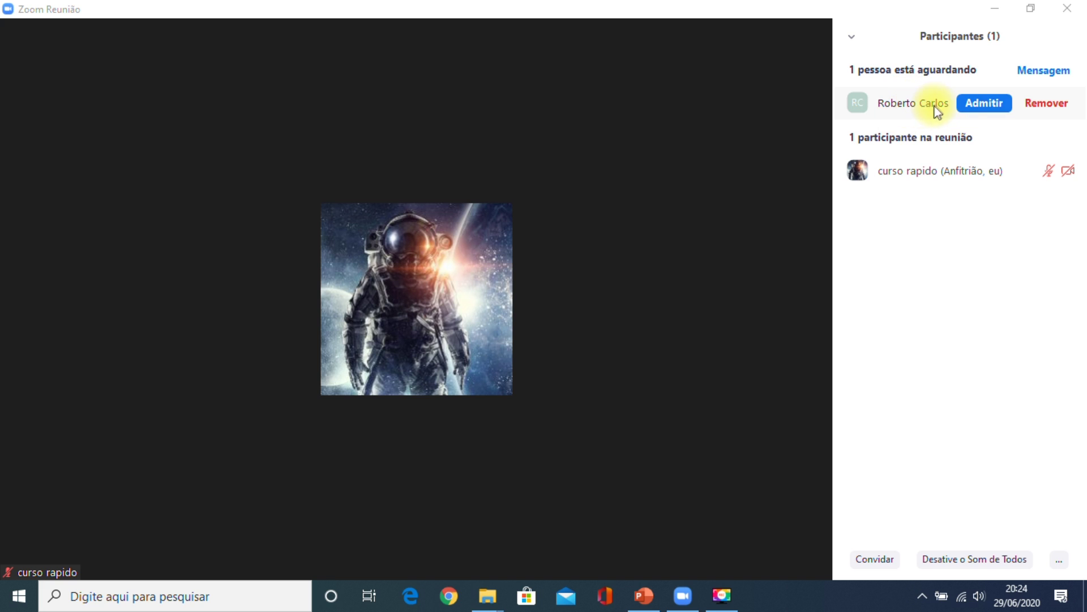
{"action": "left_click", "coordinate": [982, 105]}
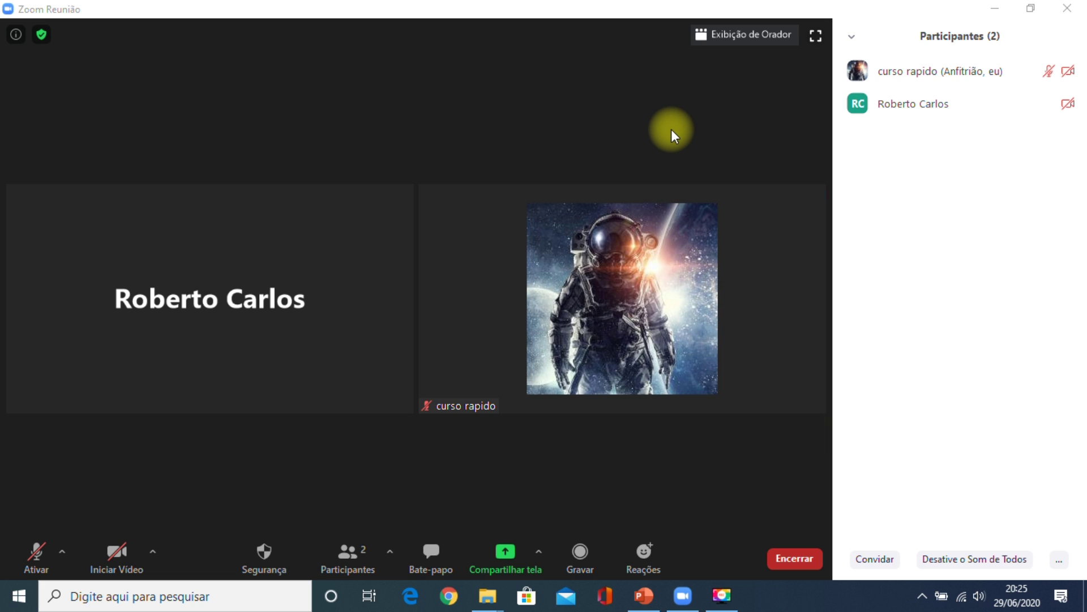
Enlarge the host's own tile in speaker view and return to gallery view
{"action": "left_click", "coordinate": [734, 35]}
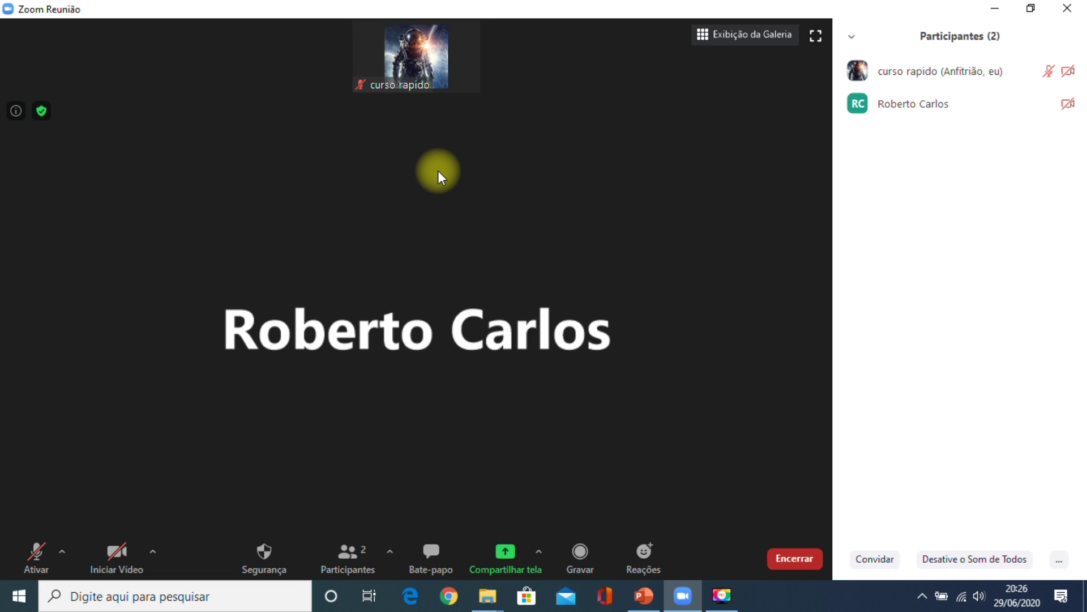
{"action": "mouse_move", "coordinate": [453, 65]}
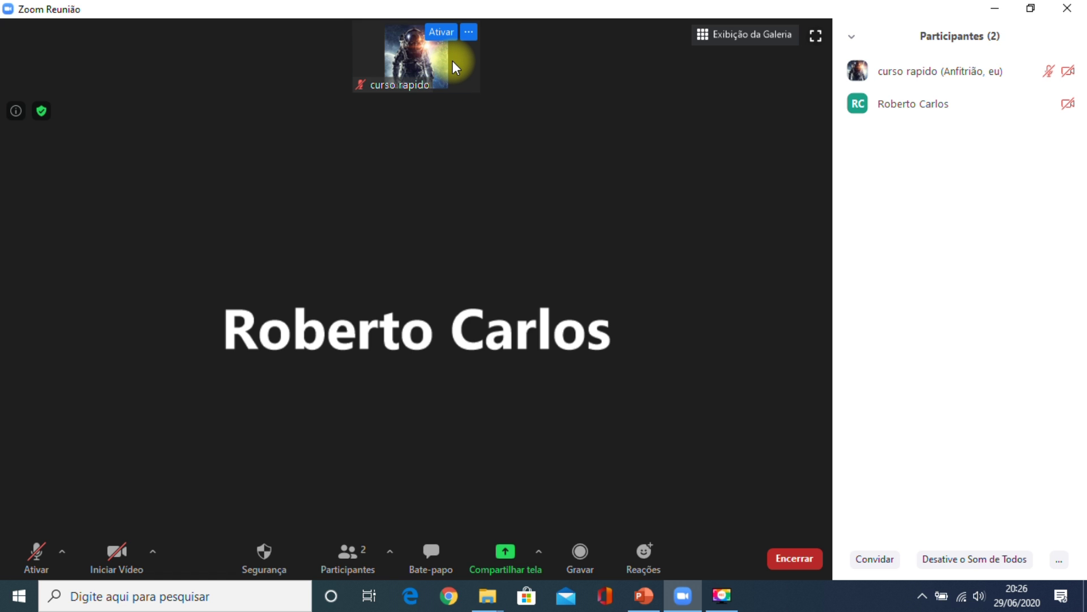
{"action": "double_click", "coordinate": [453, 65]}
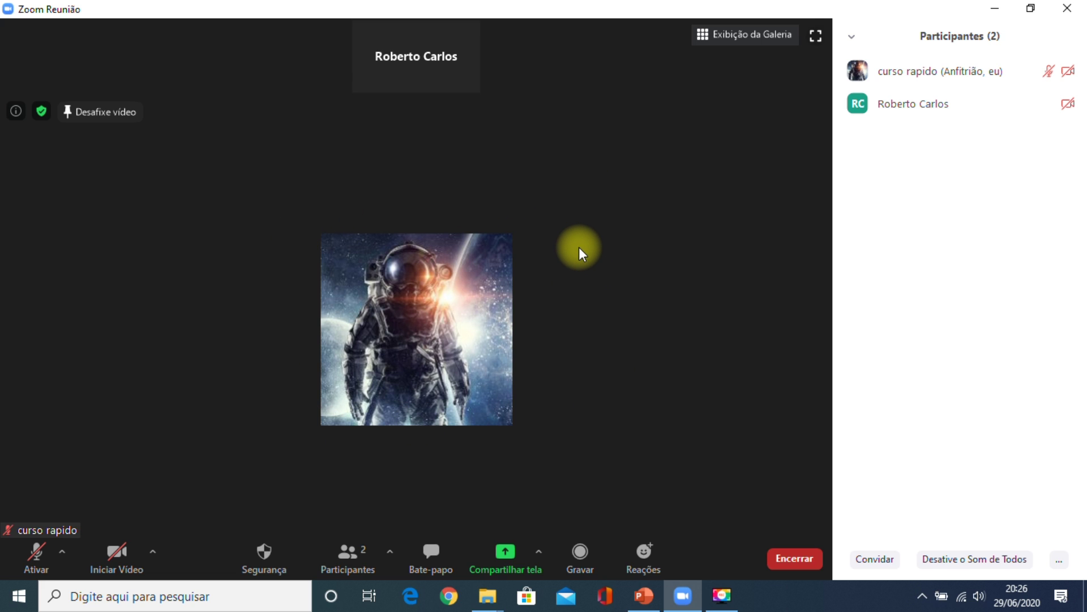
{"action": "left_click", "coordinate": [723, 39]}
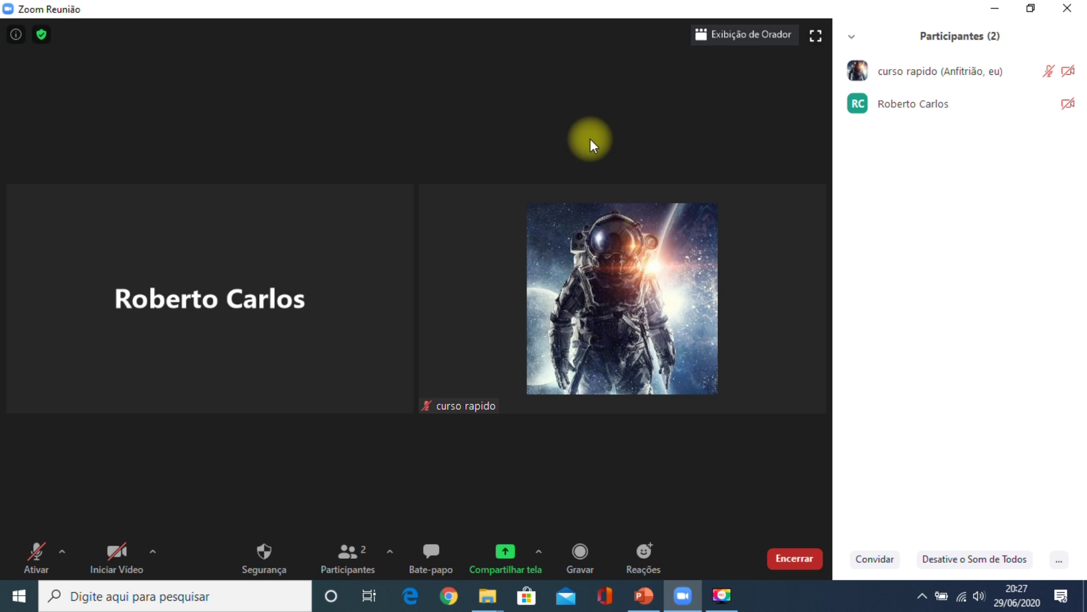
Open the screen-sharing selection and go through the Quadro branco, Downloads and Nova pasta sources
{"action": "left_click", "coordinate": [503, 564]}
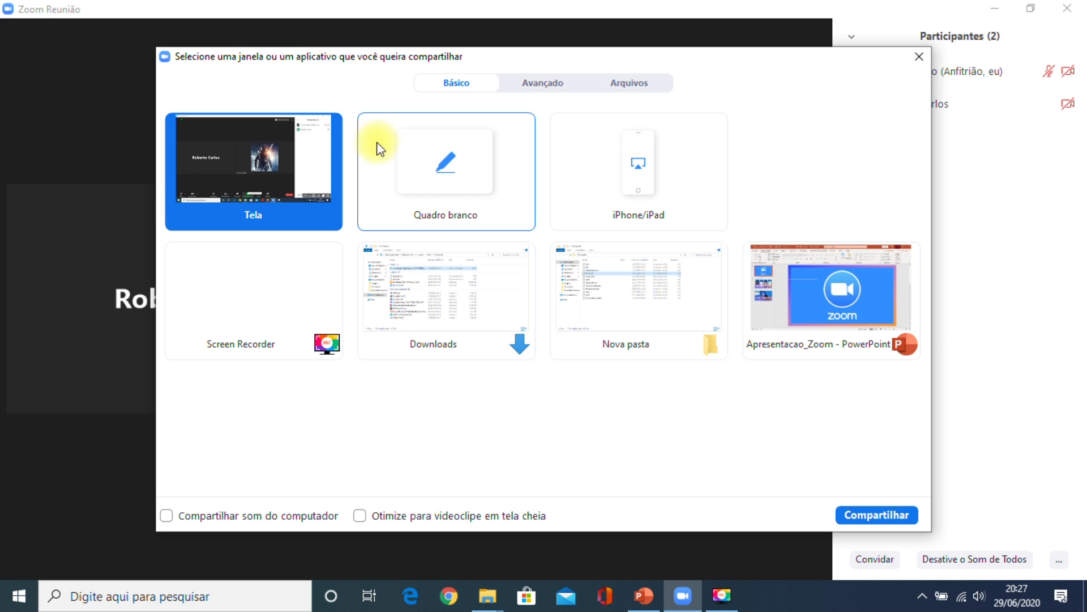
{"action": "left_click", "coordinate": [408, 175]}
{"action": "left_click", "coordinate": [429, 294]}
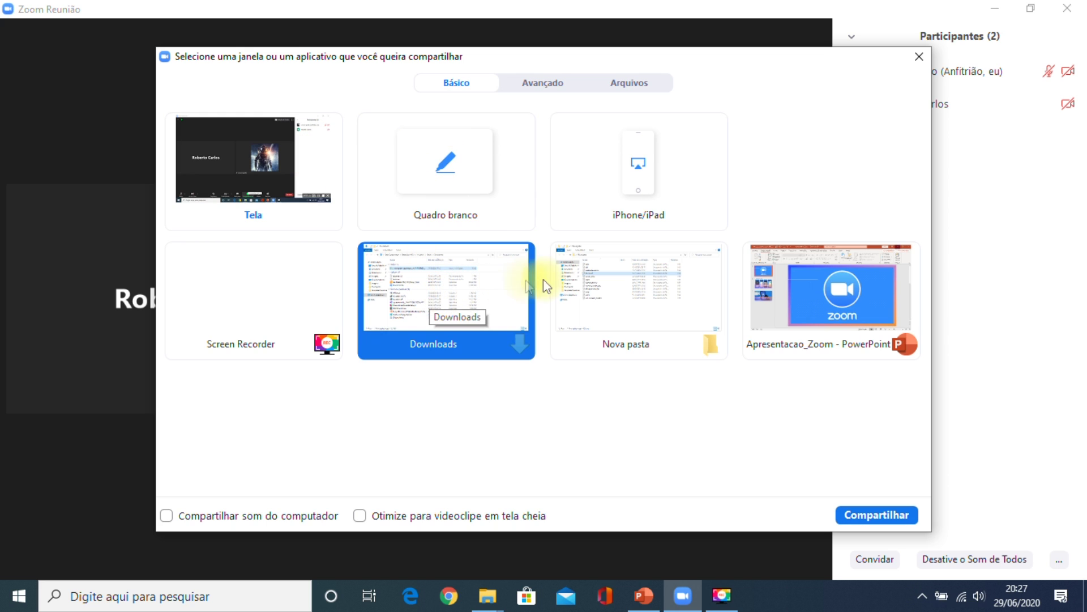
{"action": "left_click", "coordinate": [564, 278]}
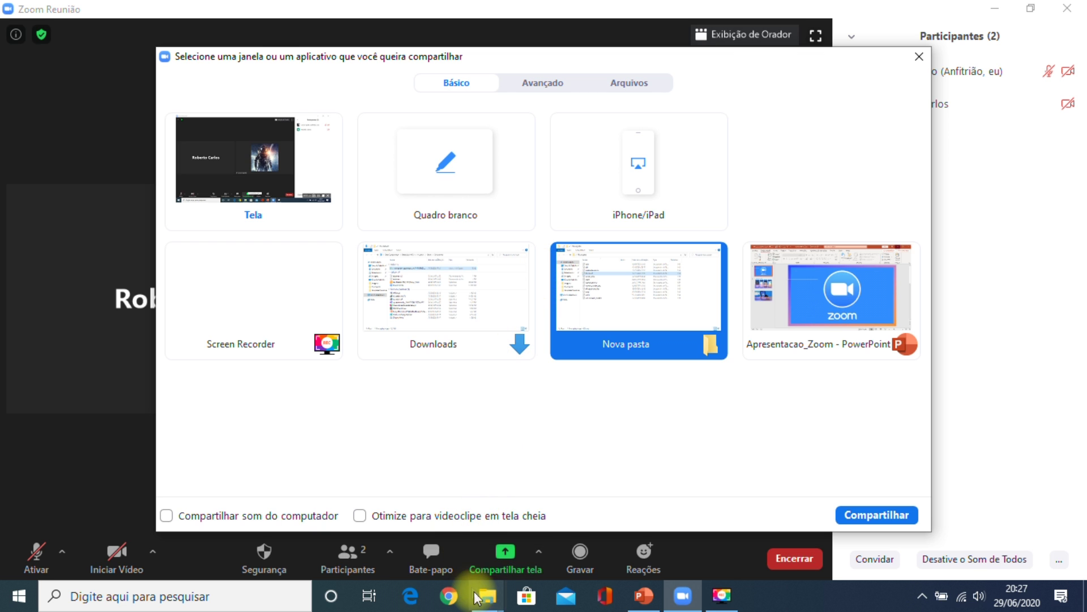
Close the Downloads and Nova pasta File Explorer windows
{"action": "mouse_move", "coordinate": [490, 599]}
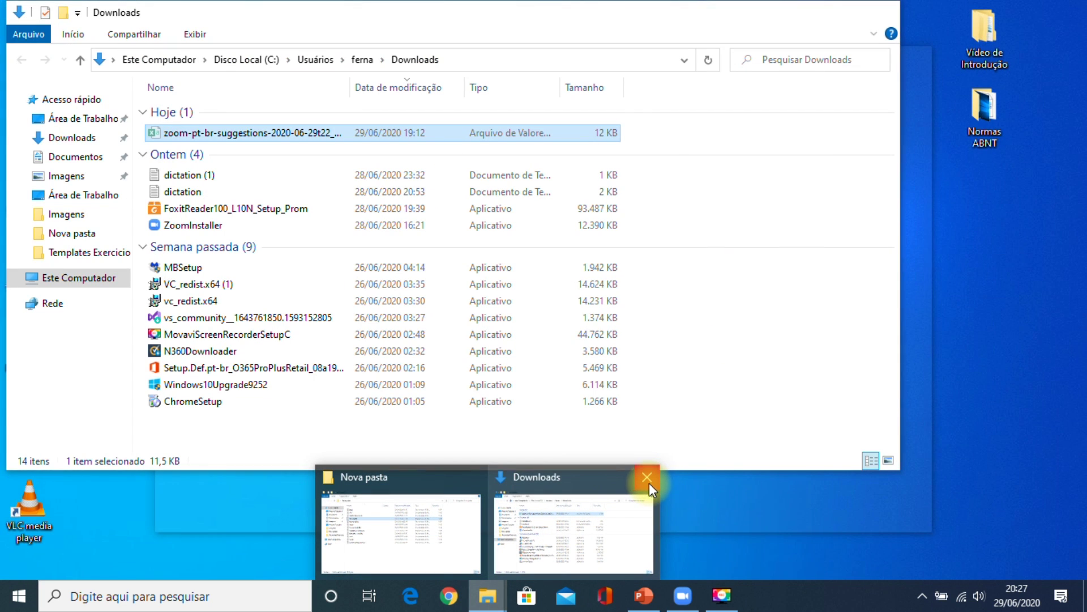
{"action": "left_click", "coordinate": [647, 479]}
{"action": "left_click", "coordinate": [561, 477]}
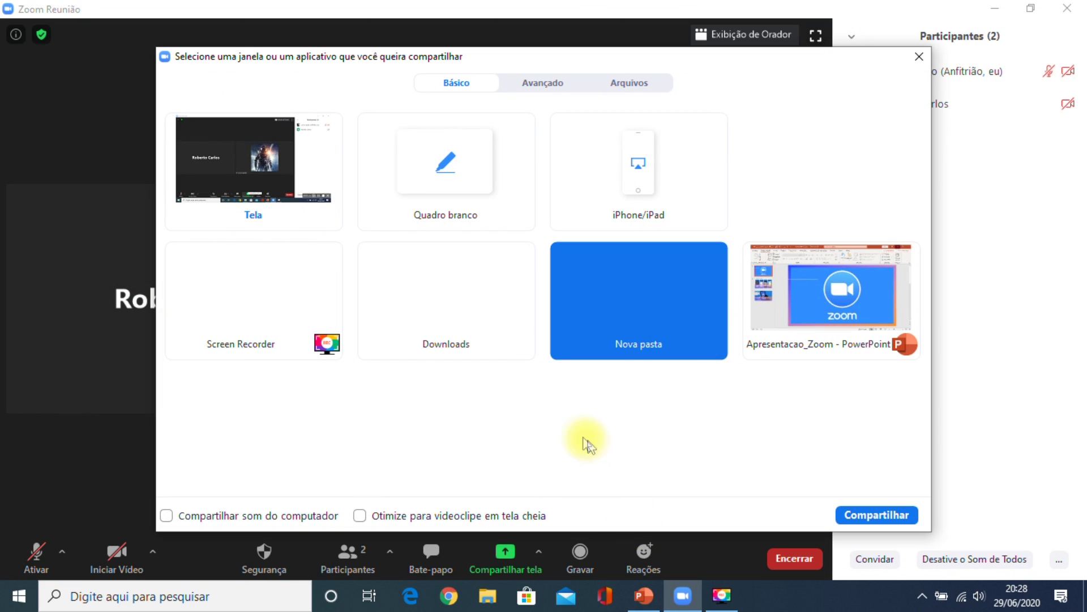
Share the Apresentacao_Zoom PowerPoint window with computer sound included
{"action": "left_click", "coordinate": [261, 173]}
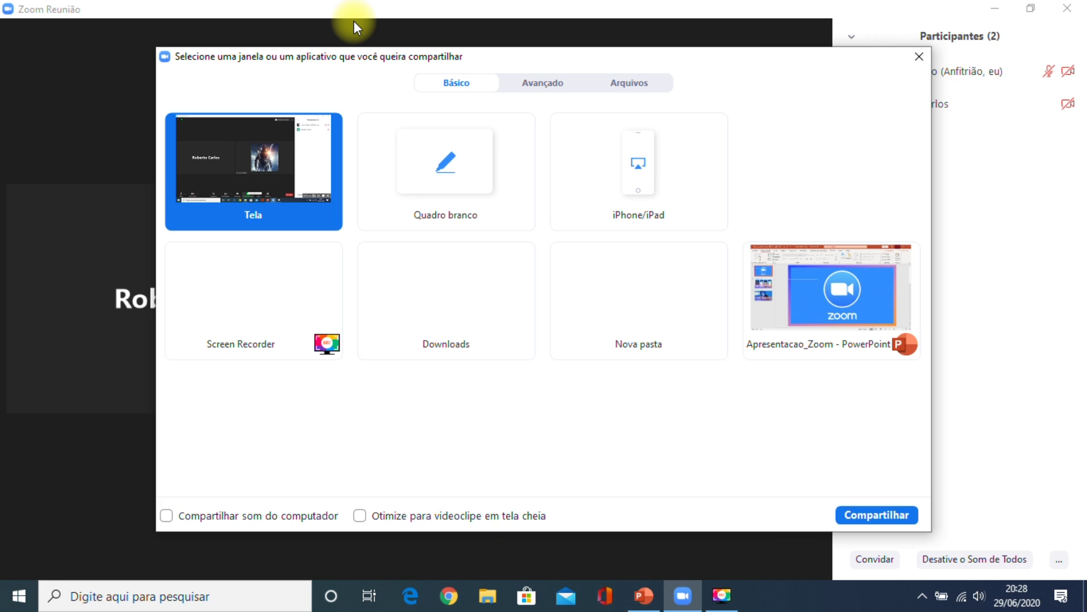
{"action": "left_click", "coordinate": [443, 187]}
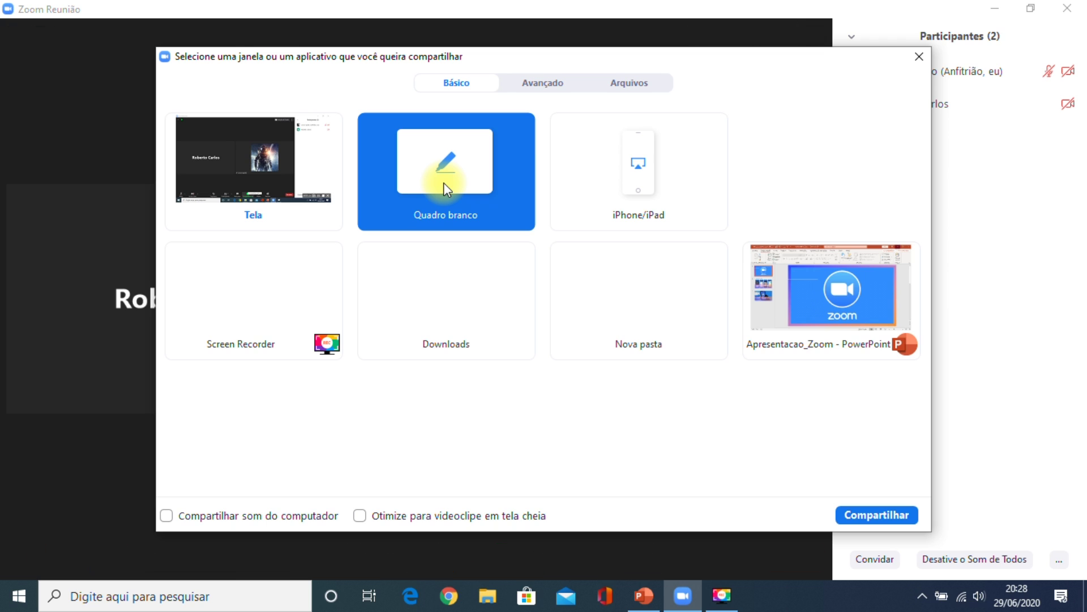
{"action": "left_click", "coordinate": [812, 306]}
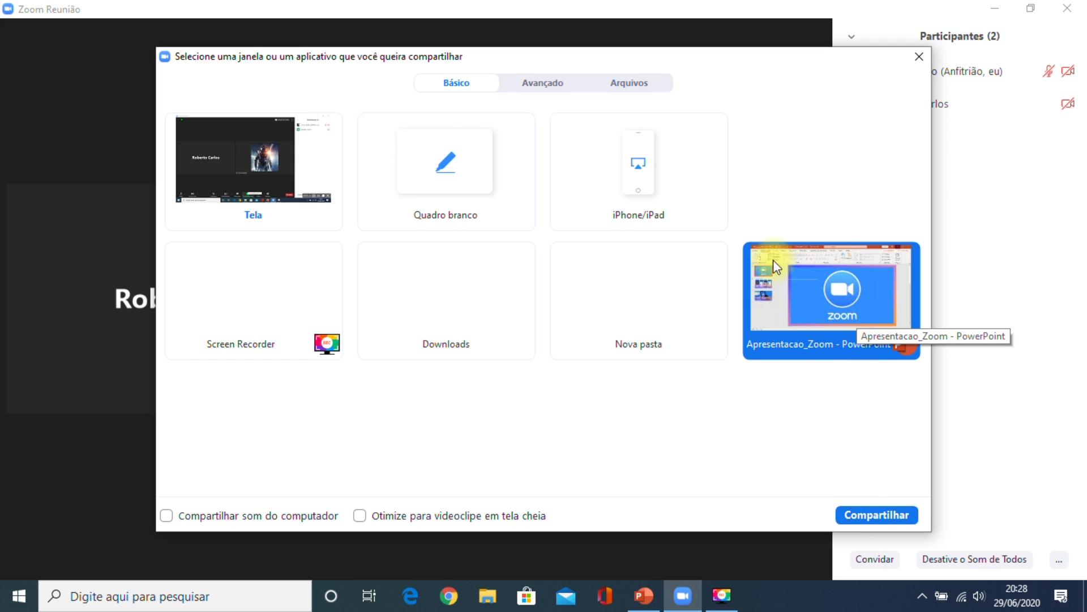
{"action": "left_click", "coordinate": [166, 516]}
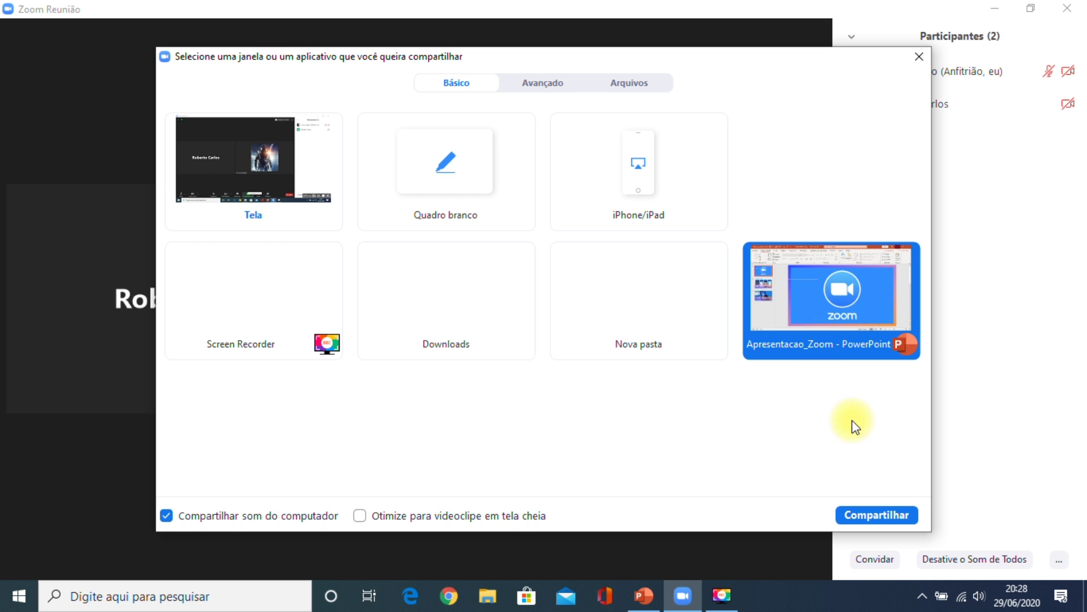
{"action": "left_click", "coordinate": [867, 515]}
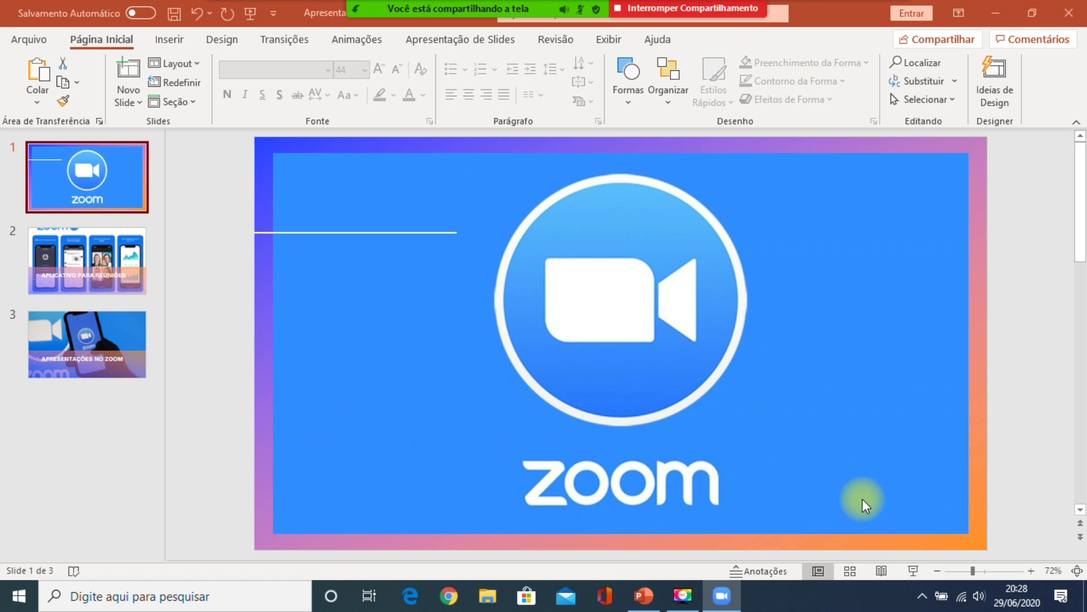
Start the slide show of the shared presentation from the first slide
{"action": "key", "text": "F5"}
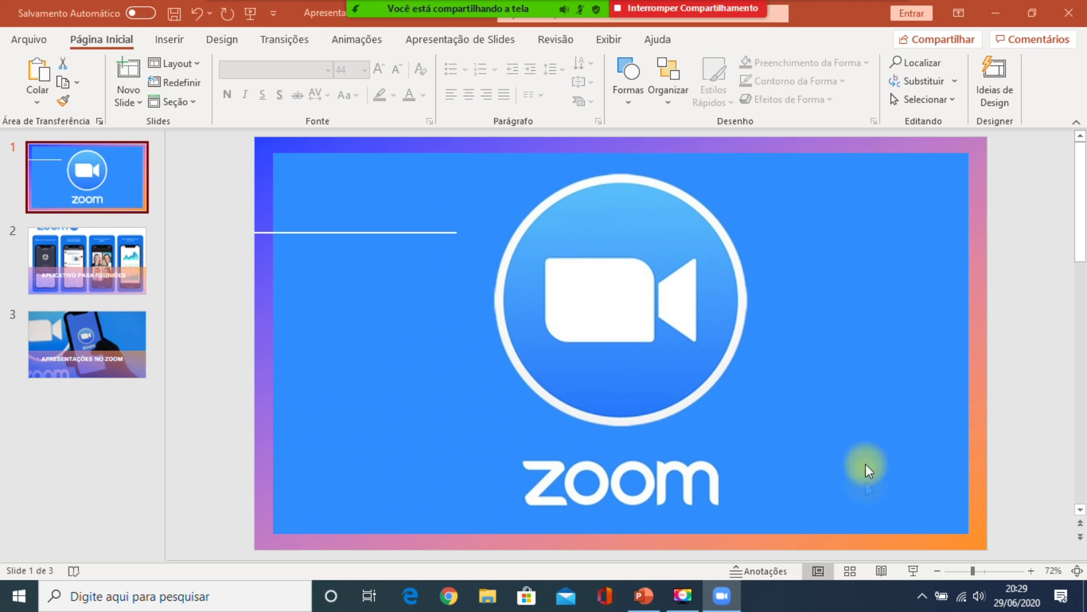
{"action": "left_click", "coordinate": [872, 385]}
{"action": "key", "text": "F5"}
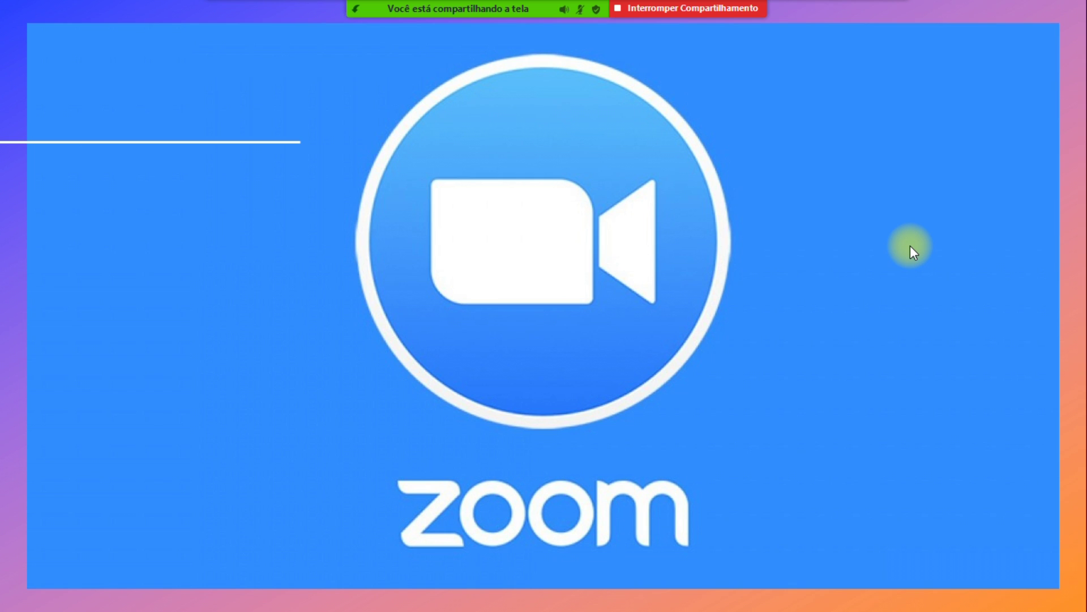
Advance the slide show to the third slide and go back to the first
{"action": "left_click", "coordinate": [437, 254]}
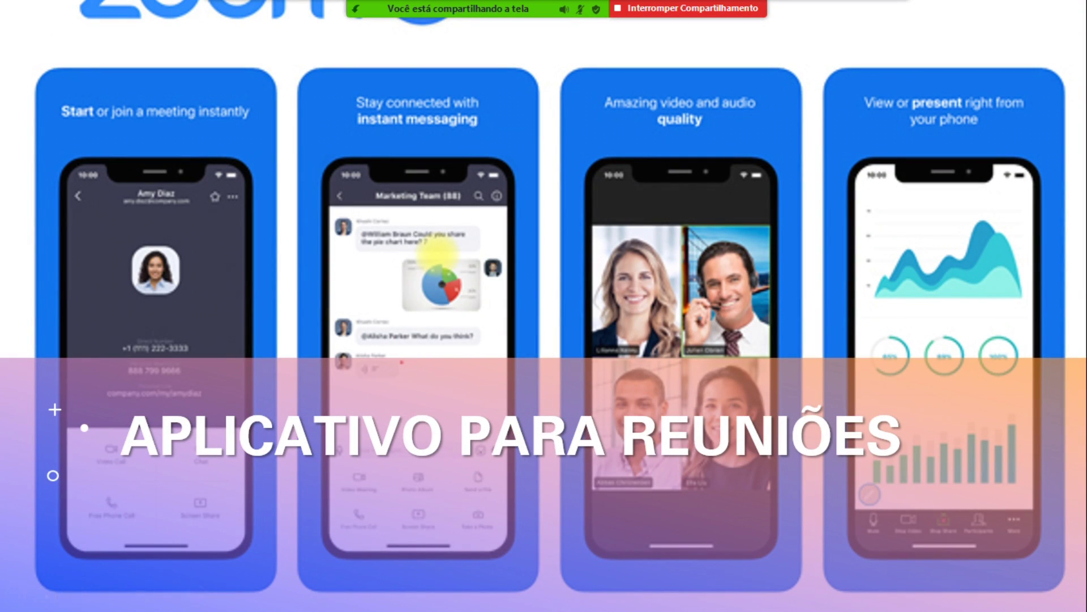
{"action": "left_click", "coordinate": [437, 254]}
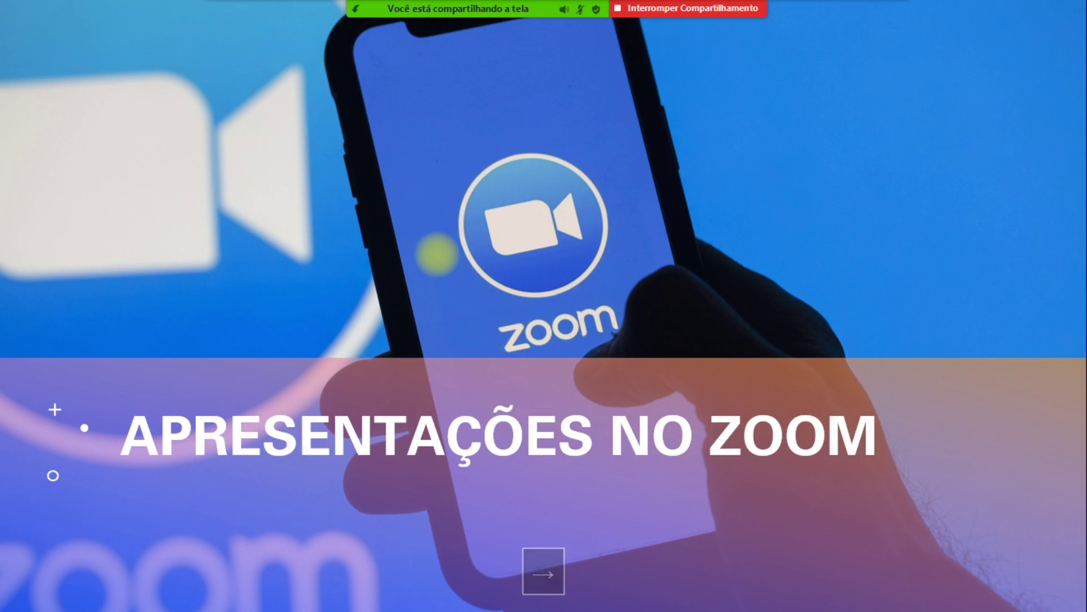
{"action": "key", "text": "Left"}
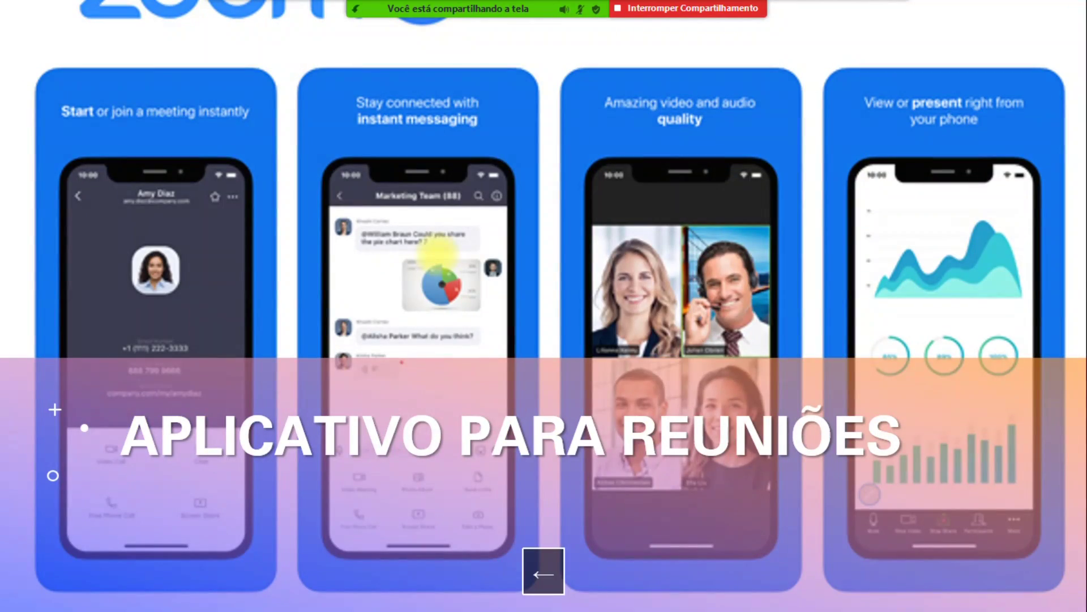
{"action": "key", "text": "Left"}
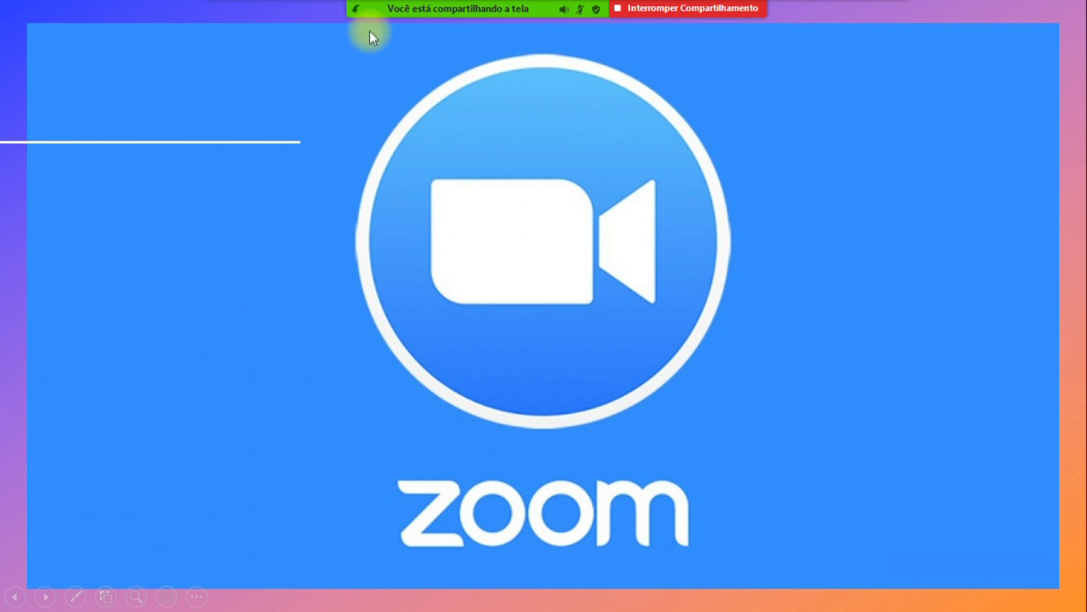
Open the annotation tools over the shared slide show and activate the spotlight option of the Destacar tool
{"action": "mouse_move", "coordinate": [570, 7]}
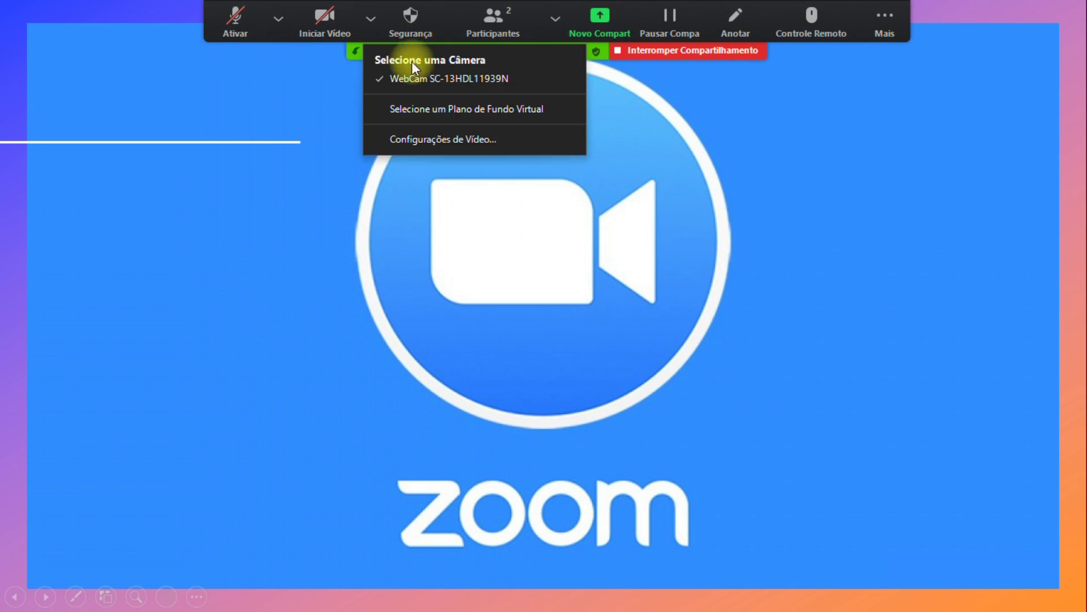
{"action": "mouse_move", "coordinate": [432, 5]}
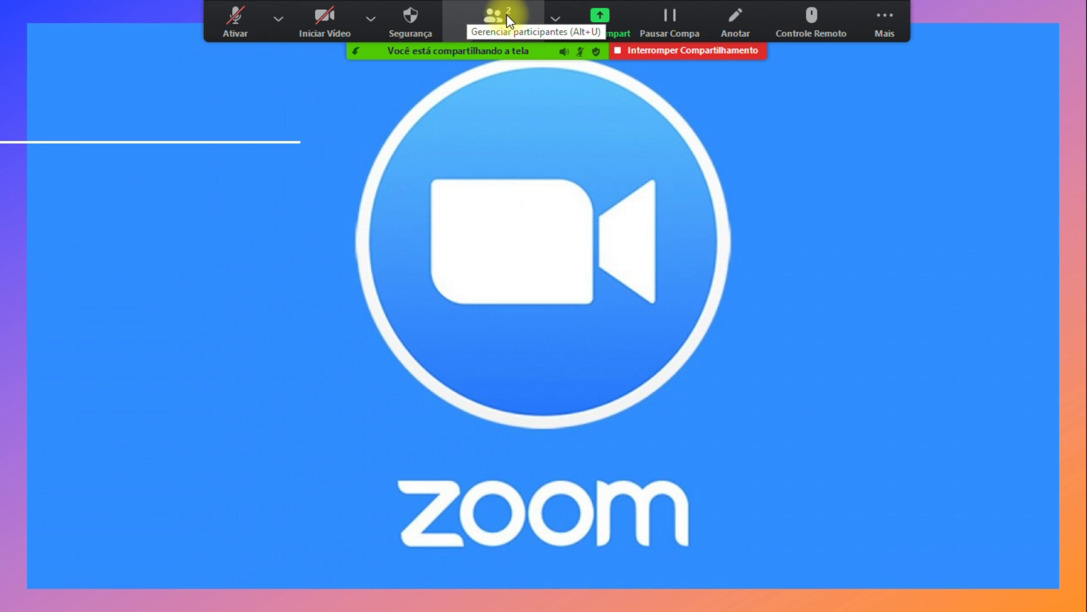
{"action": "left_click", "coordinate": [733, 20]}
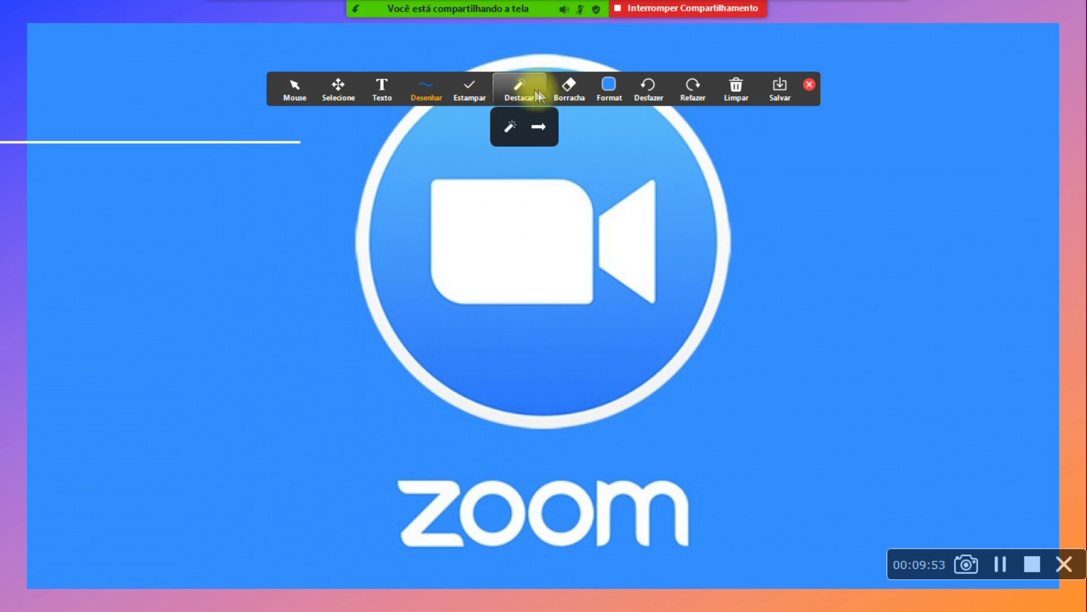
{"action": "mouse_move", "coordinate": [614, 89]}
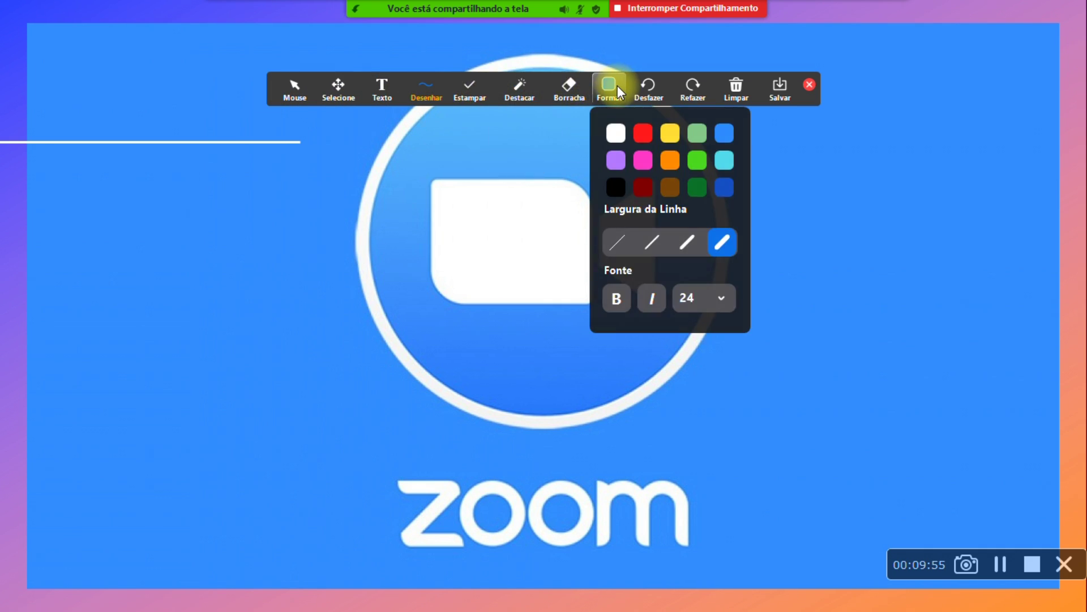
{"action": "mouse_move", "coordinate": [517, 97]}
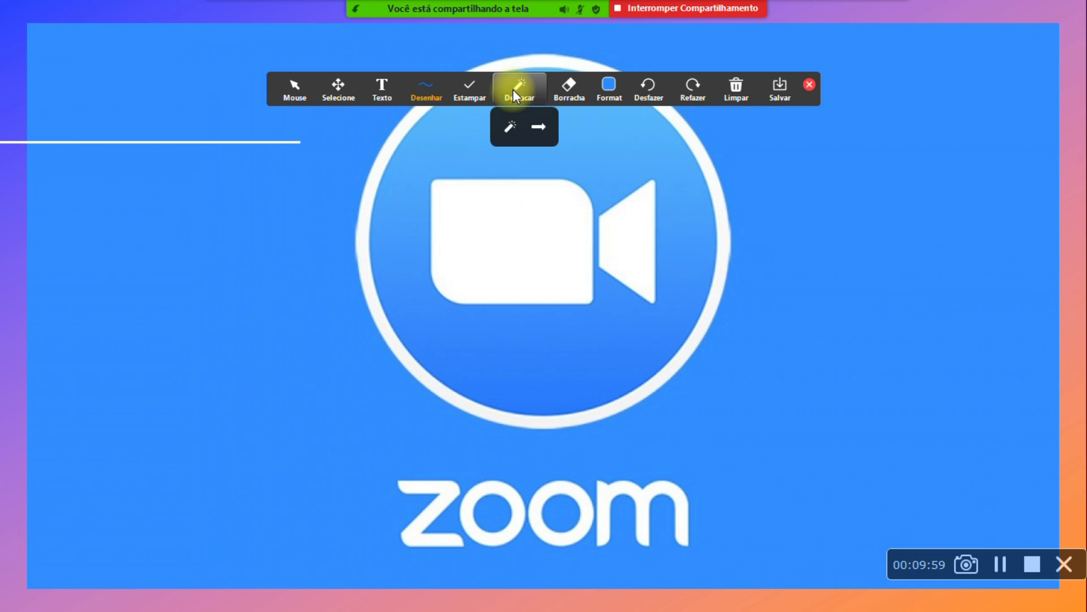
{"action": "left_click", "coordinate": [510, 124]}
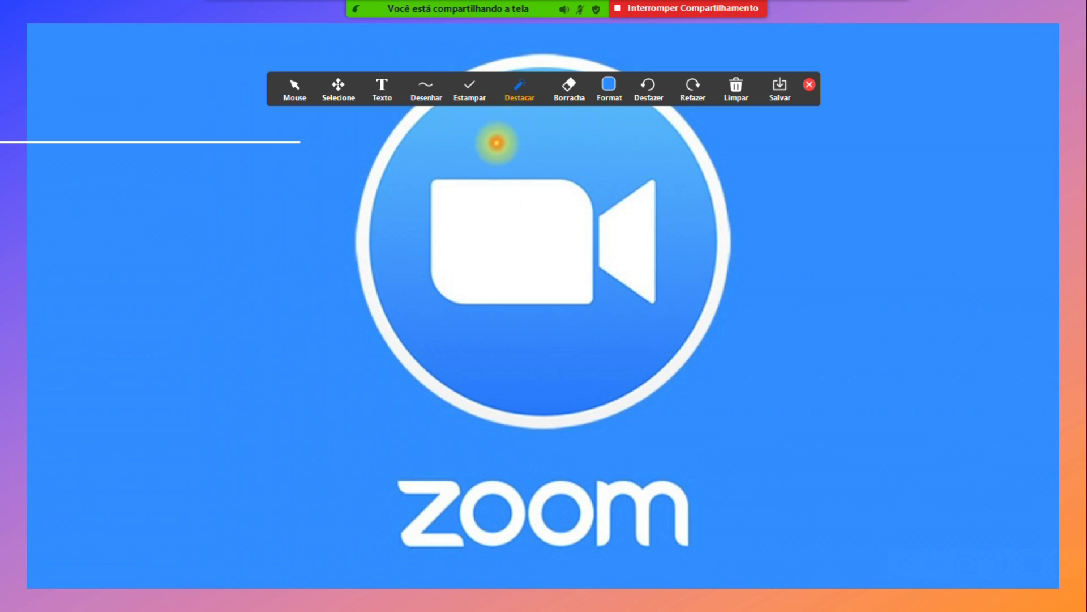
Draw an arrow over the slide from the lower-left edge of the logo circle up into the camera icon
{"action": "left_click", "coordinate": [518, 91]}
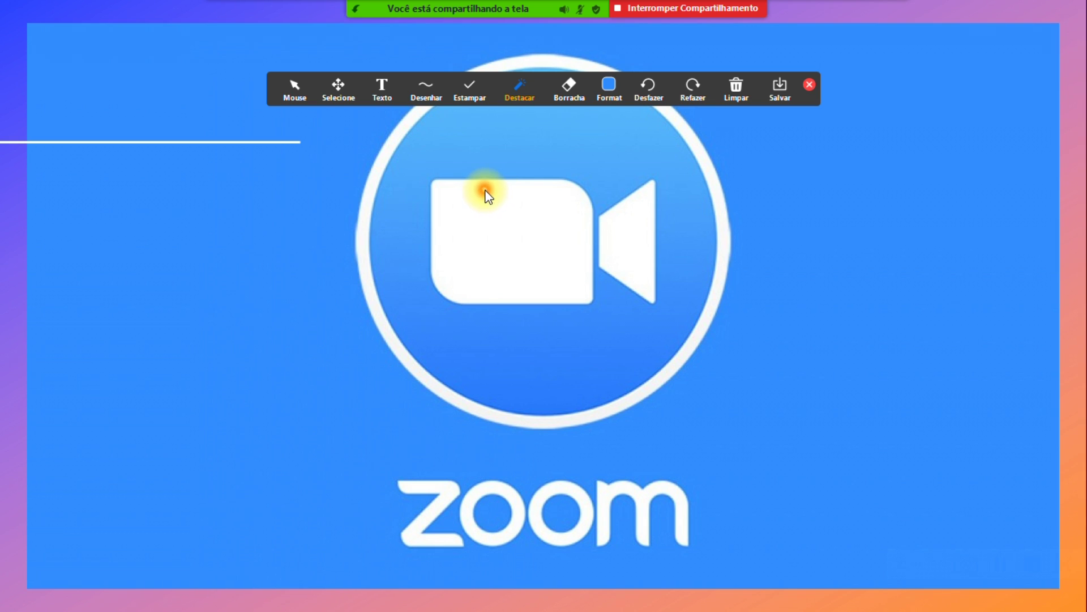
{"action": "mouse_move", "coordinate": [428, 93]}
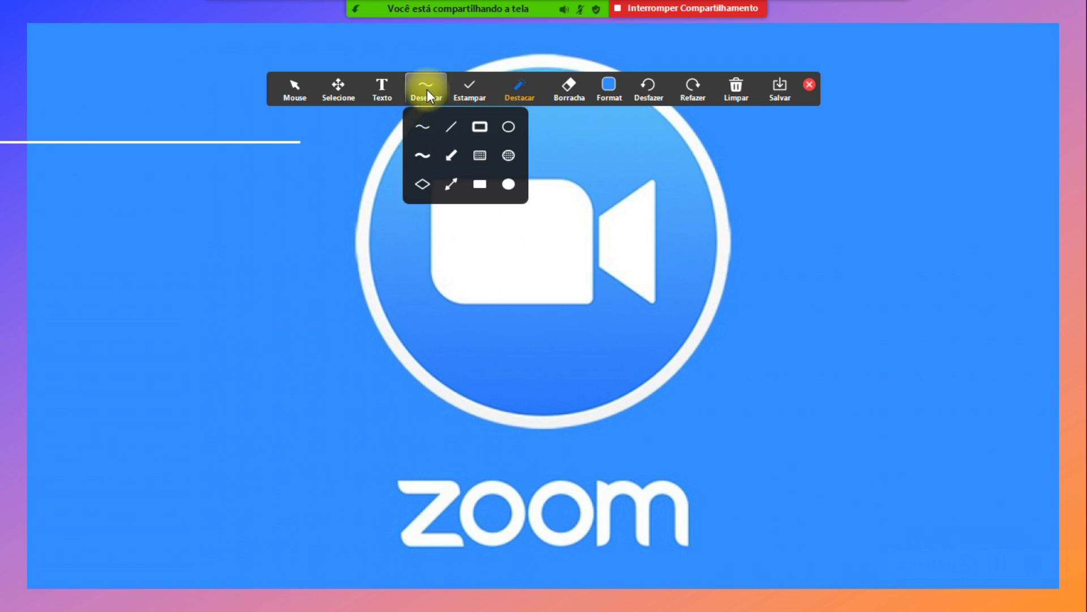
{"action": "left_click", "coordinate": [451, 156]}
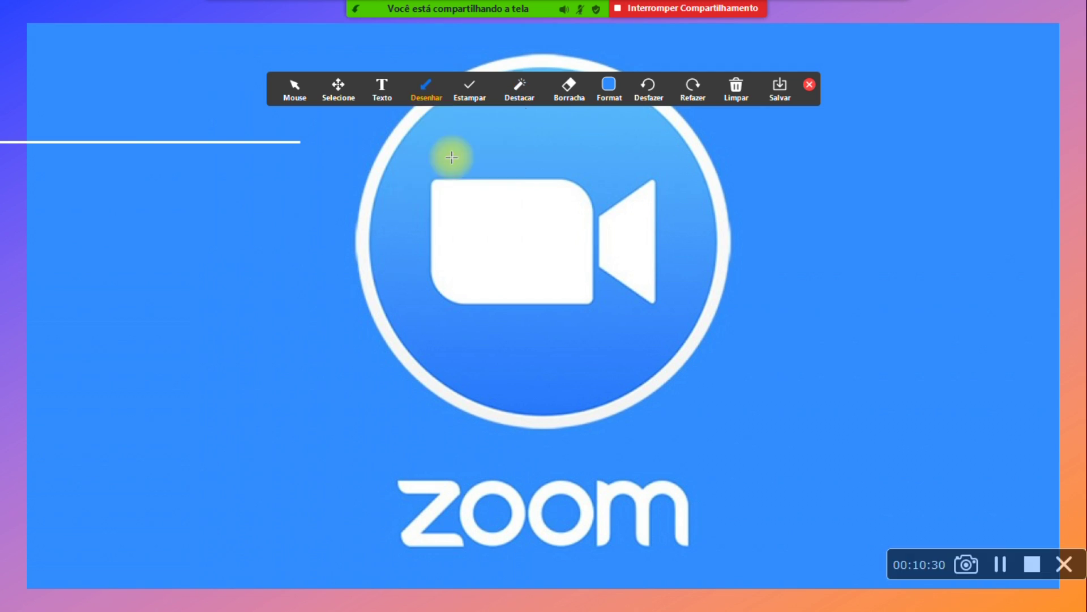
{"action": "left_click_drag", "start_coordinate": [403, 338], "coordinate": [560, 205]}
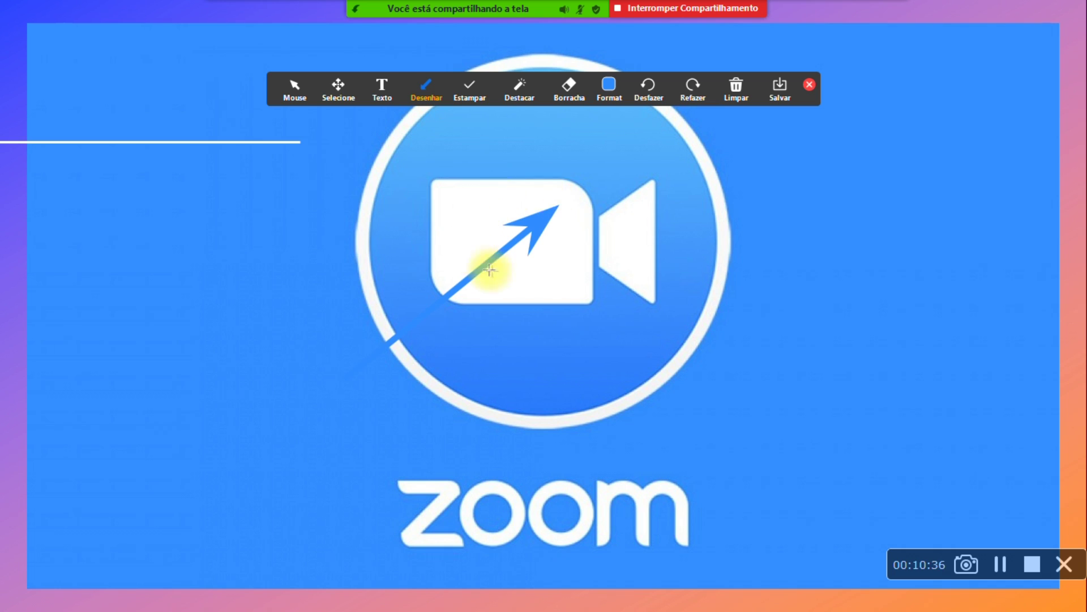
Draw an outlined ellipse over the right part of the Zoom logo, around the camera lens
{"action": "left_click", "coordinate": [433, 88]}
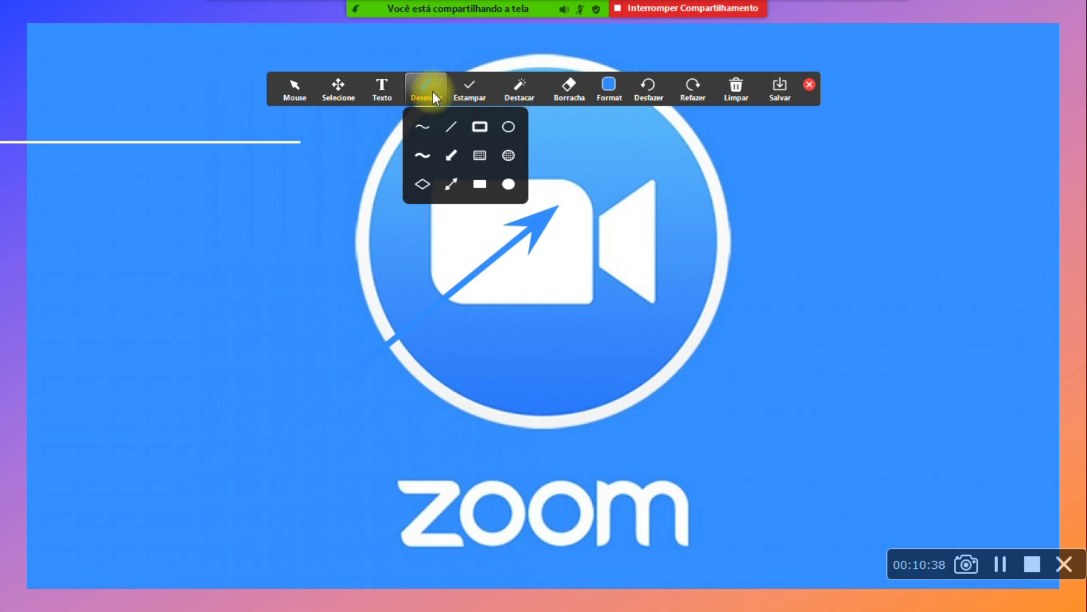
{"action": "left_click", "coordinate": [509, 127]}
{"action": "left_click_drag", "start_coordinate": [505, 150], "coordinate": [809, 395]}
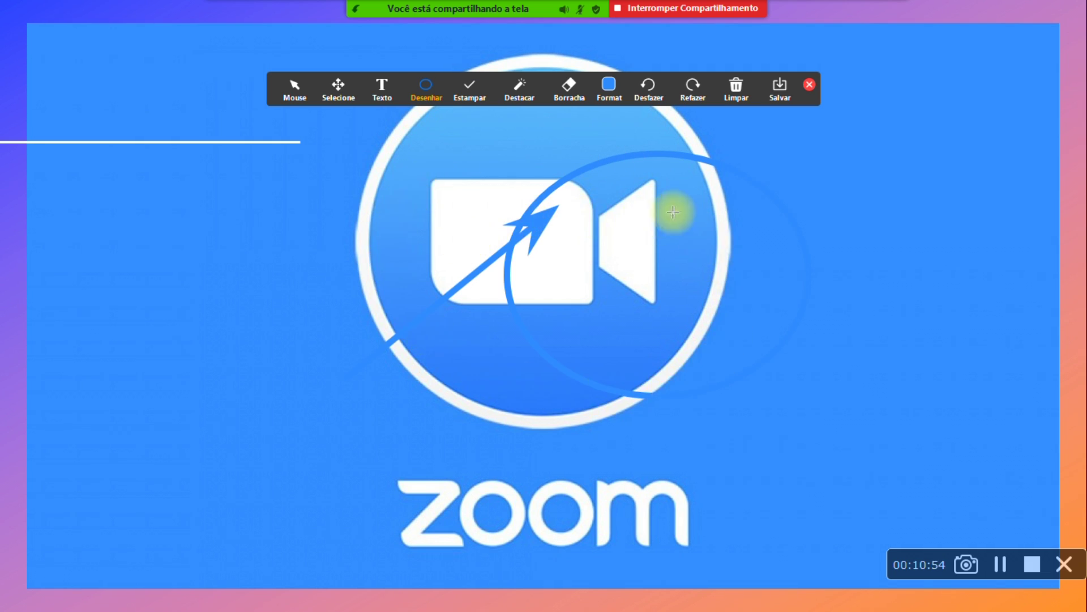
Undo the ellipse and clear all drawings from the shared slide
{"action": "left_click", "coordinate": [647, 89]}
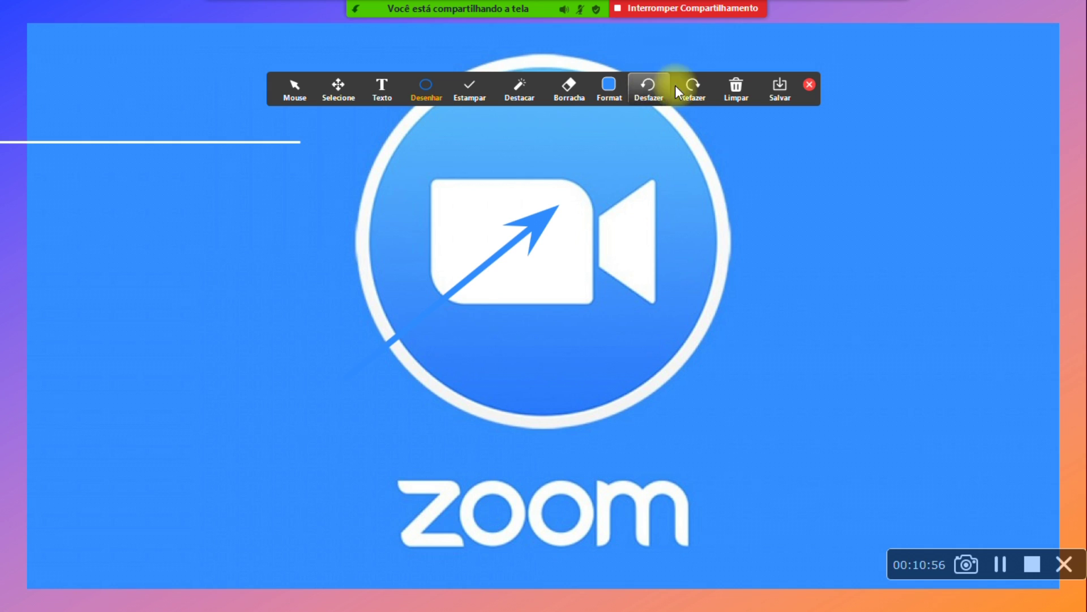
{"action": "left_click", "coordinate": [731, 93]}
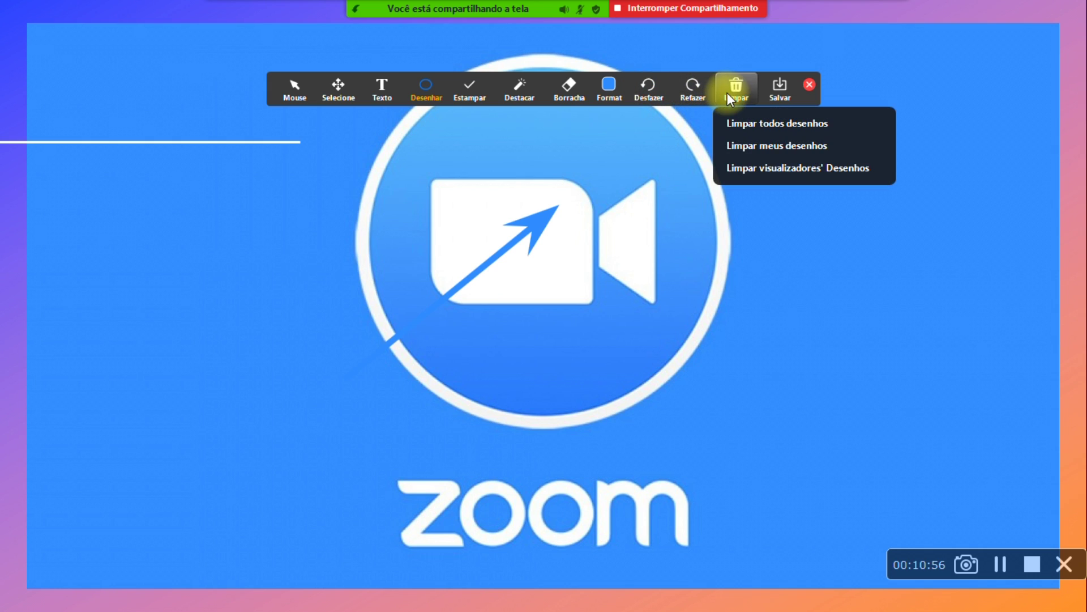
{"action": "left_click", "coordinate": [751, 121]}
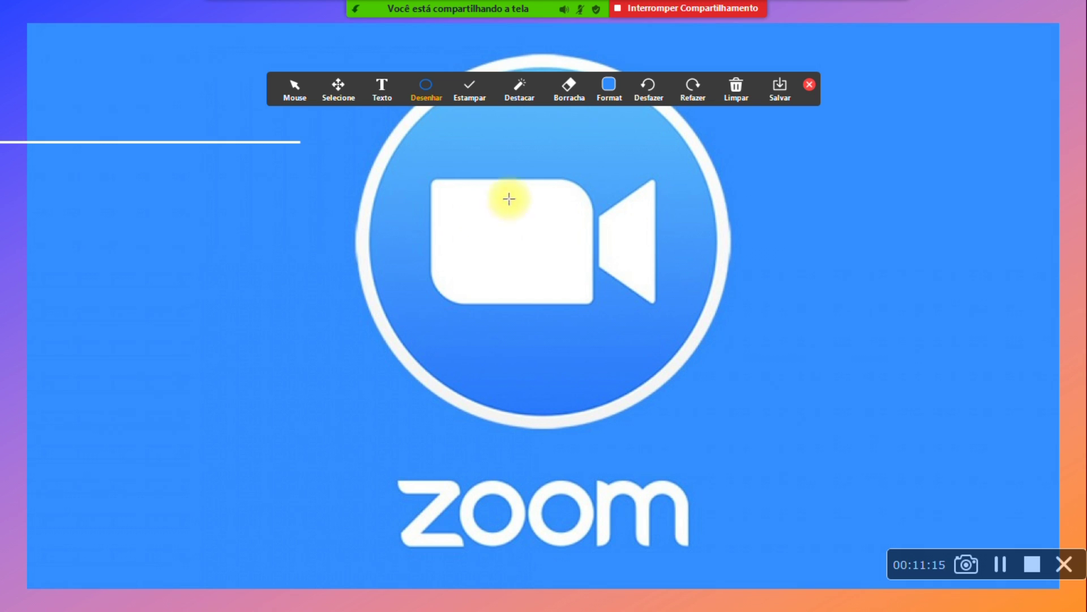
Draw an outlined rectangle around the camera icon of the Zoom logo
{"action": "mouse_move", "coordinate": [755, 104]}
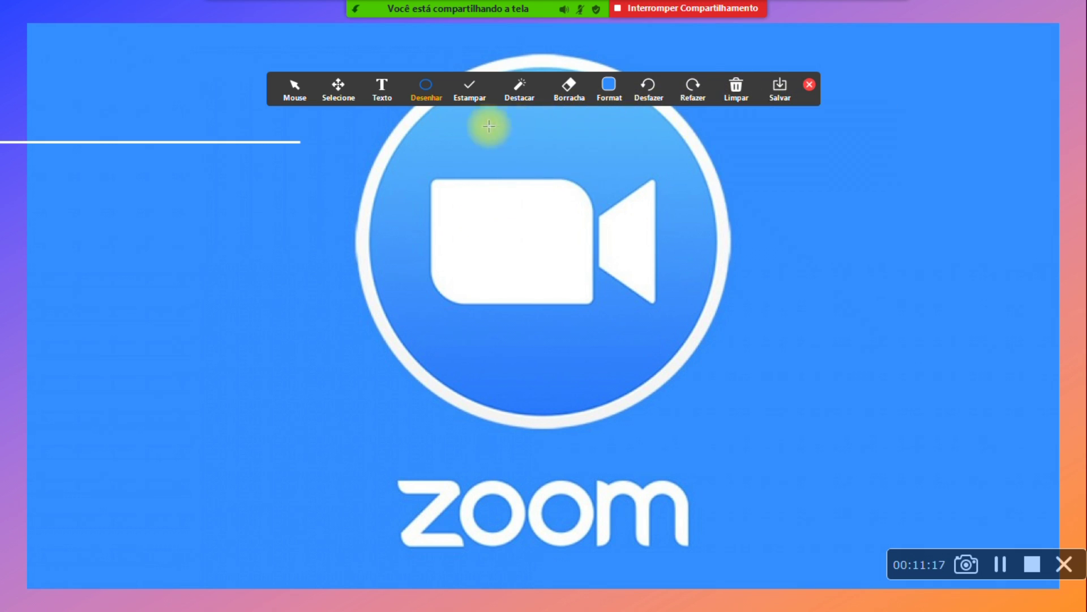
{"action": "mouse_move", "coordinate": [427, 95]}
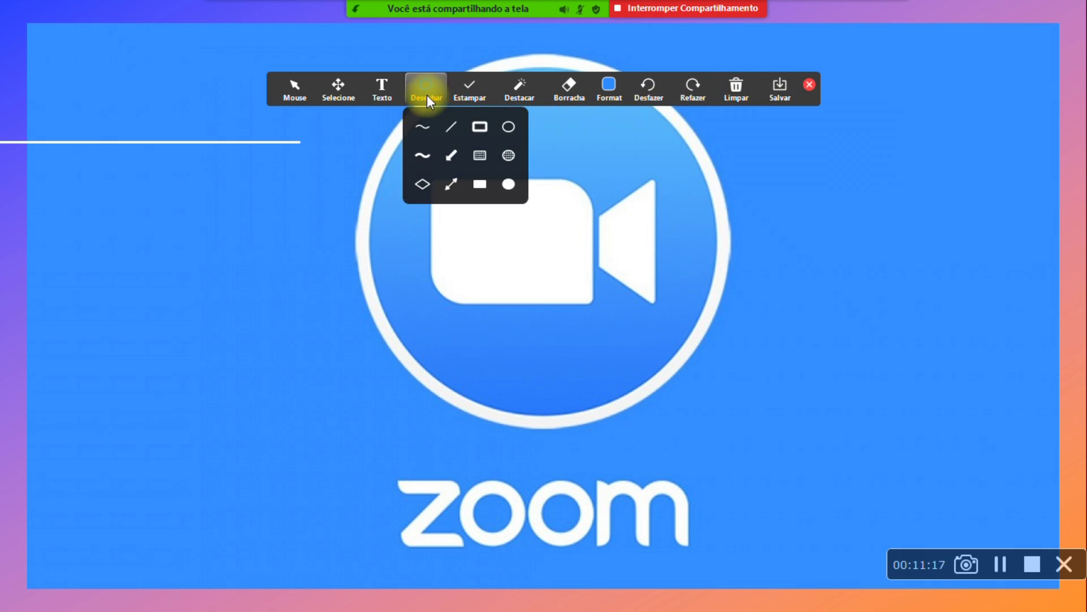
{"action": "left_click", "coordinate": [474, 135]}
{"action": "left_click_drag", "start_coordinate": [425, 160], "coordinate": [710, 385]}
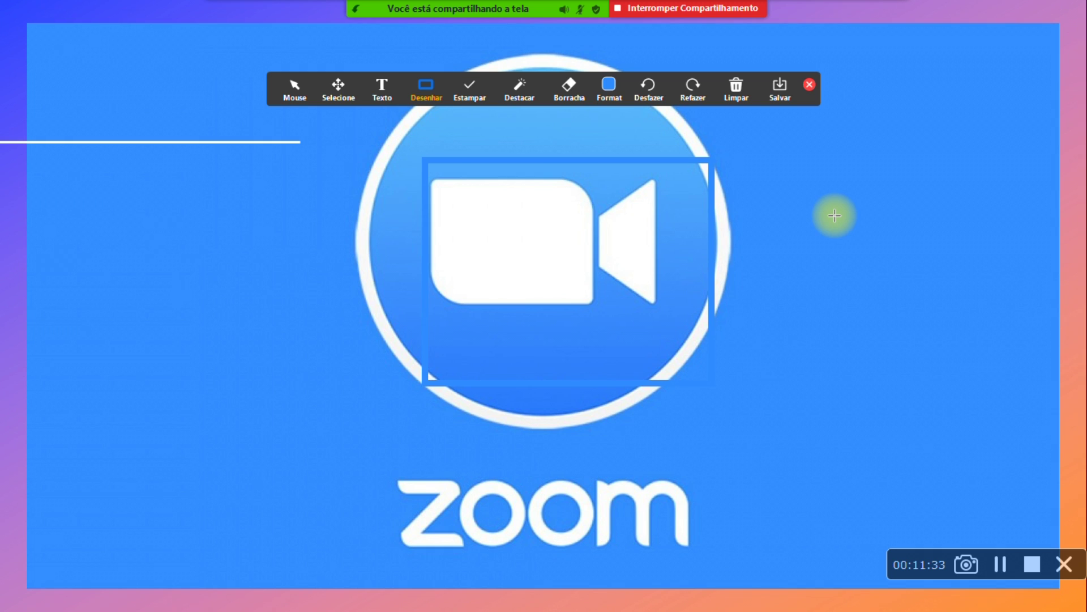
Clear all drawings, look at the annotation format options, and close the annotation tools
{"action": "left_click", "coordinate": [747, 87]}
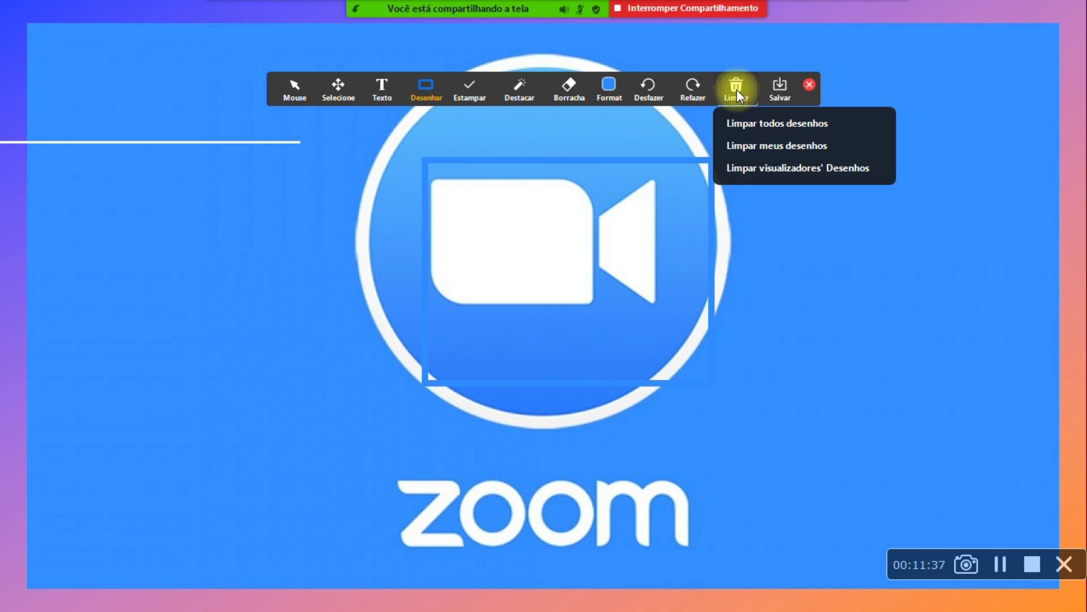
{"action": "left_click", "coordinate": [747, 123]}
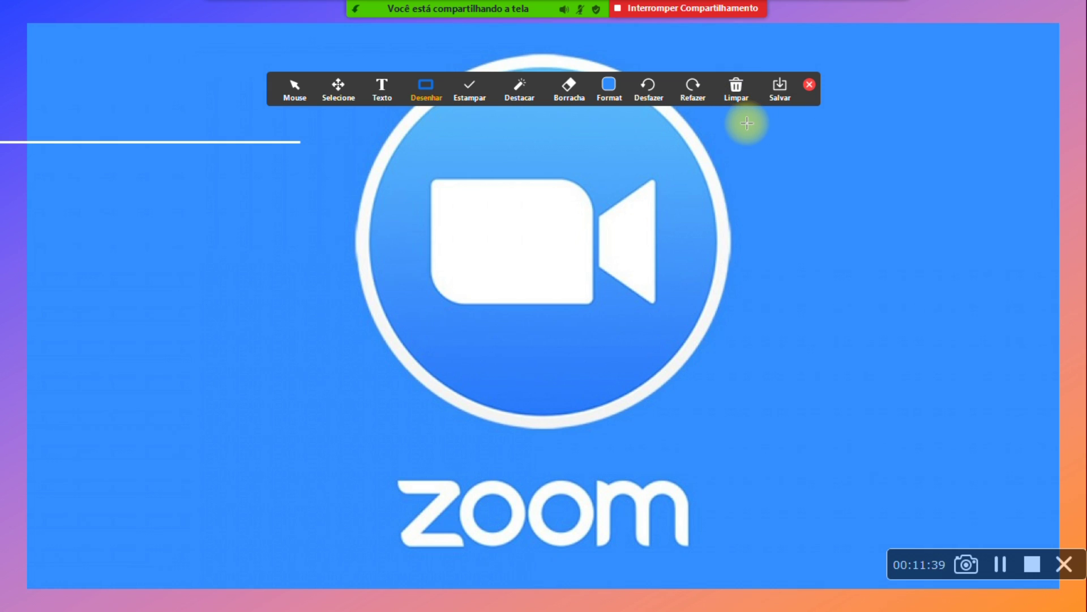
{"action": "left_click", "coordinate": [609, 86]}
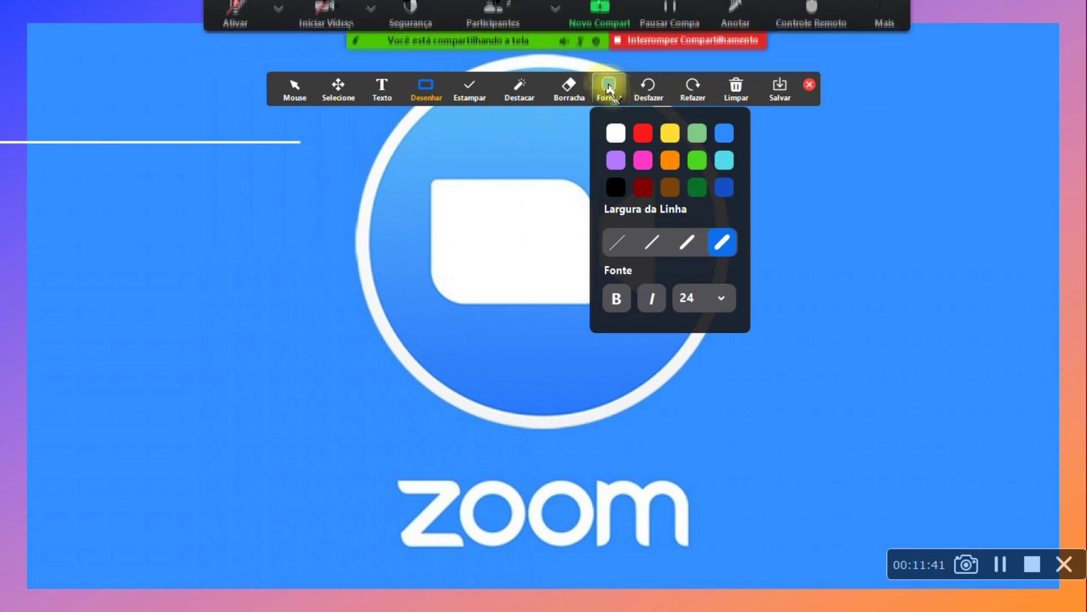
{"action": "left_click", "coordinate": [618, 87]}
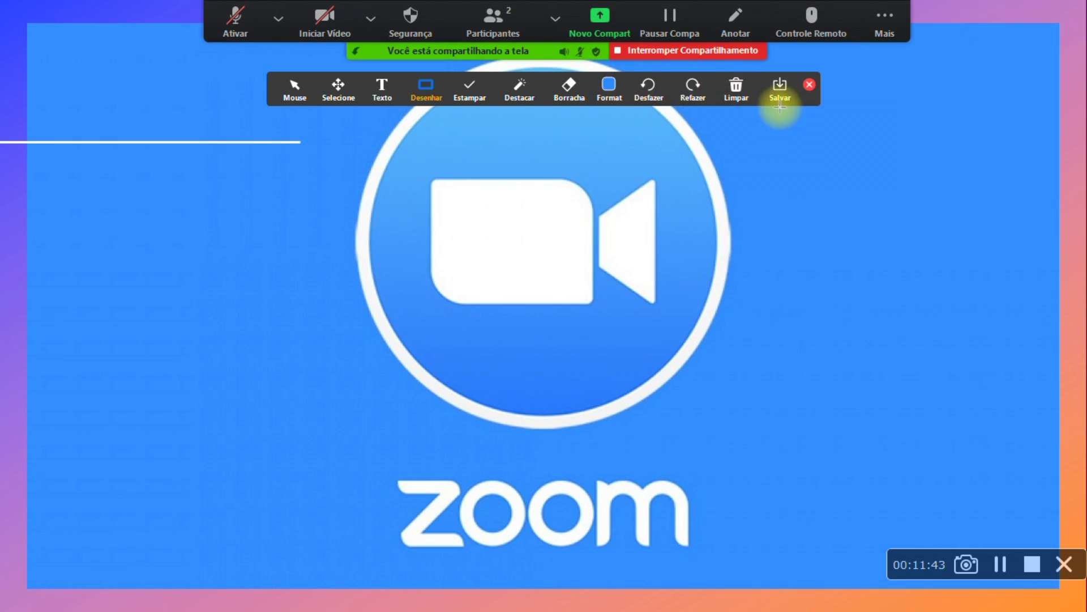
{"action": "left_click", "coordinate": [808, 85]}
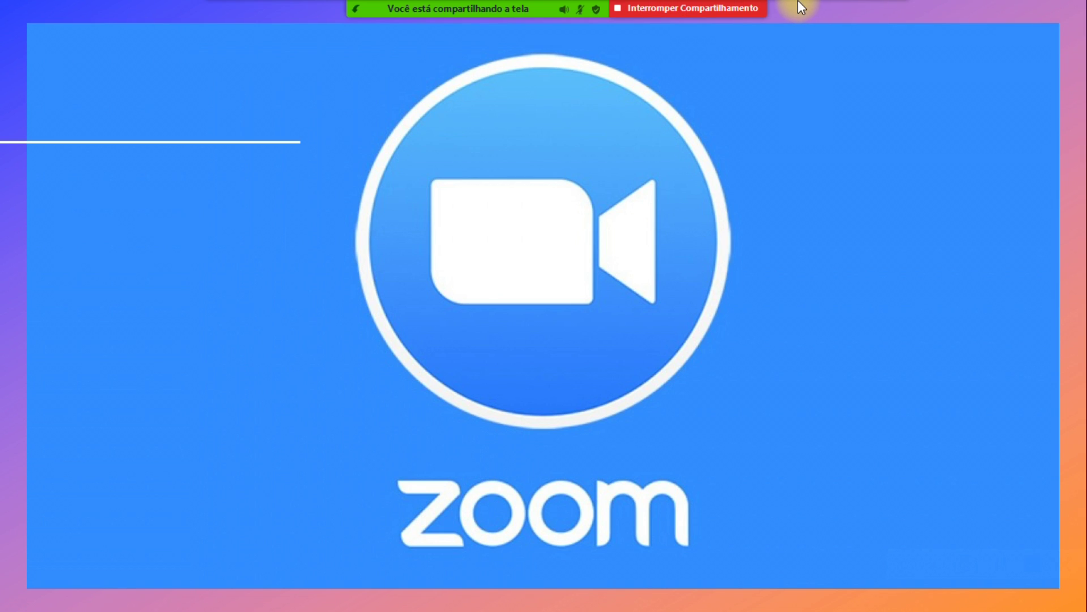
Disable participant annotation for the shared screen
{"action": "mouse_move", "coordinate": [534, 5]}
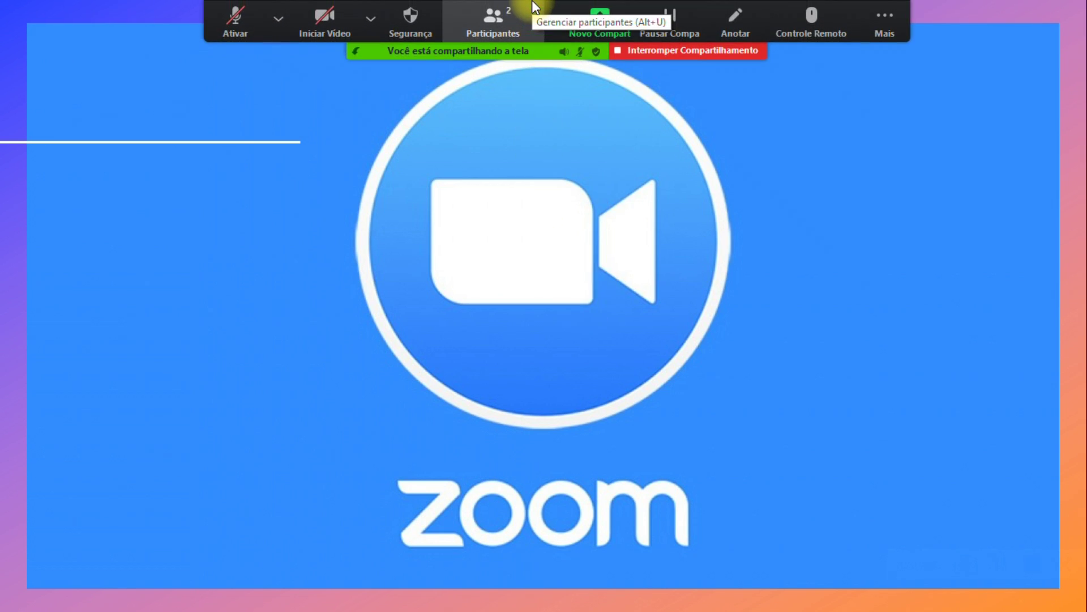
{"action": "left_click", "coordinate": [879, 16]}
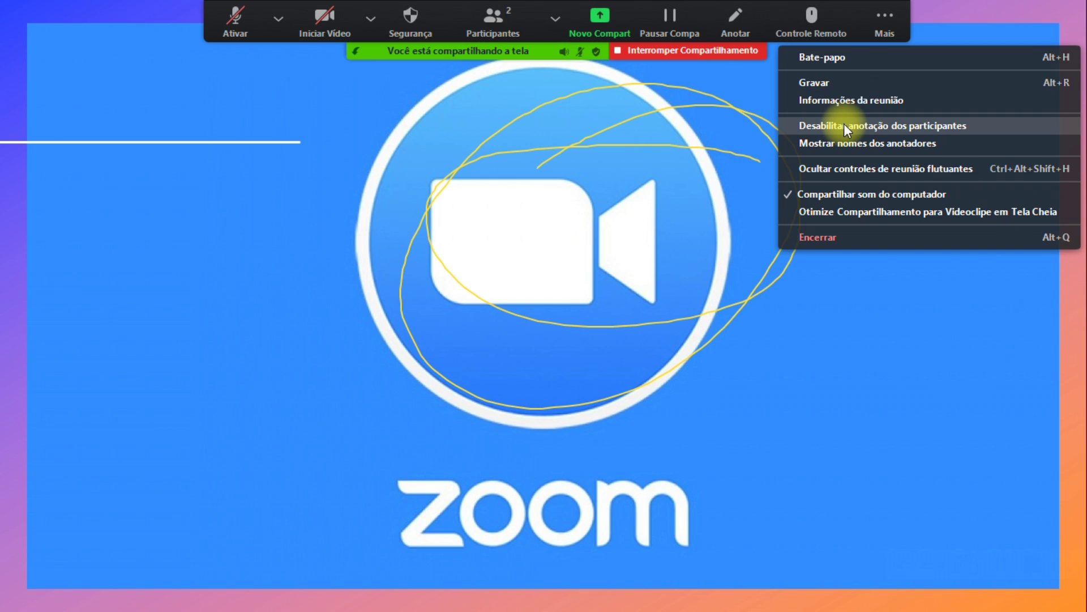
{"action": "left_click", "coordinate": [844, 125]}
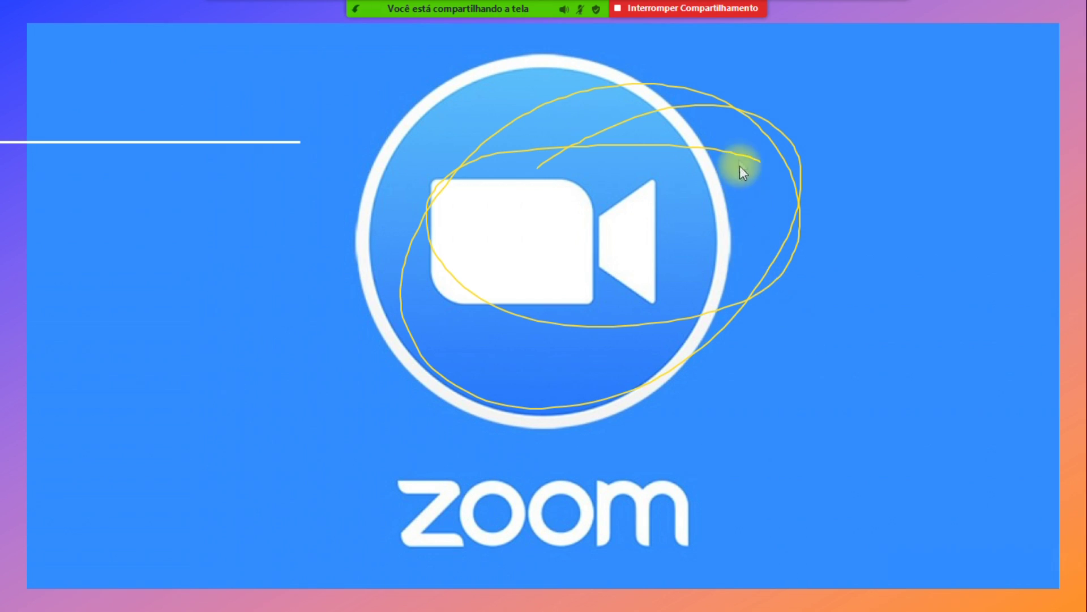
Allow participants to annotate the shared screen again
{"action": "mouse_move", "coordinate": [508, 8]}
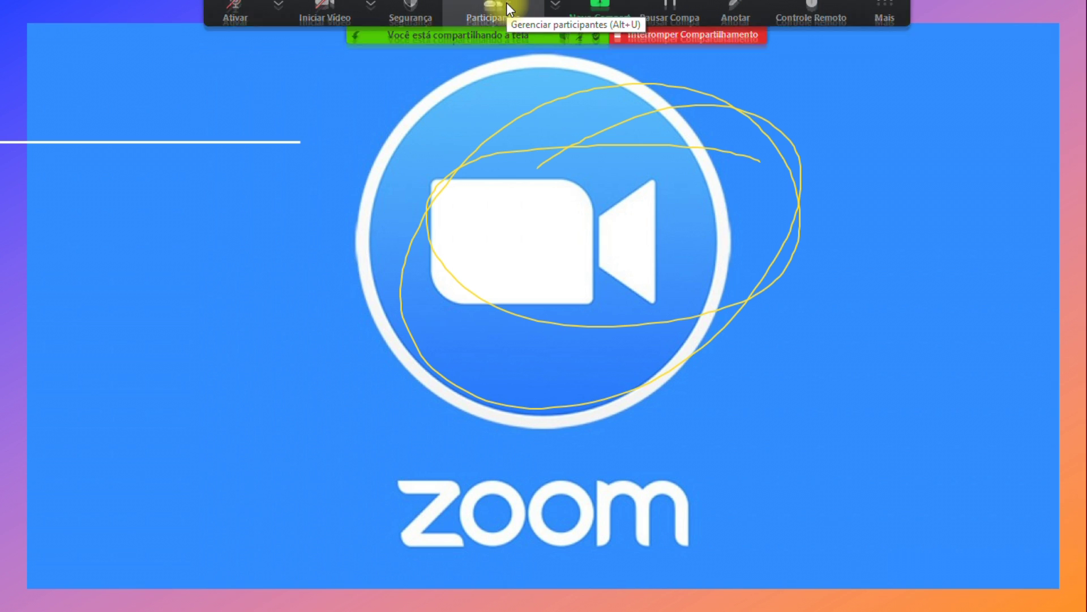
{"action": "left_click", "coordinate": [886, 19]}
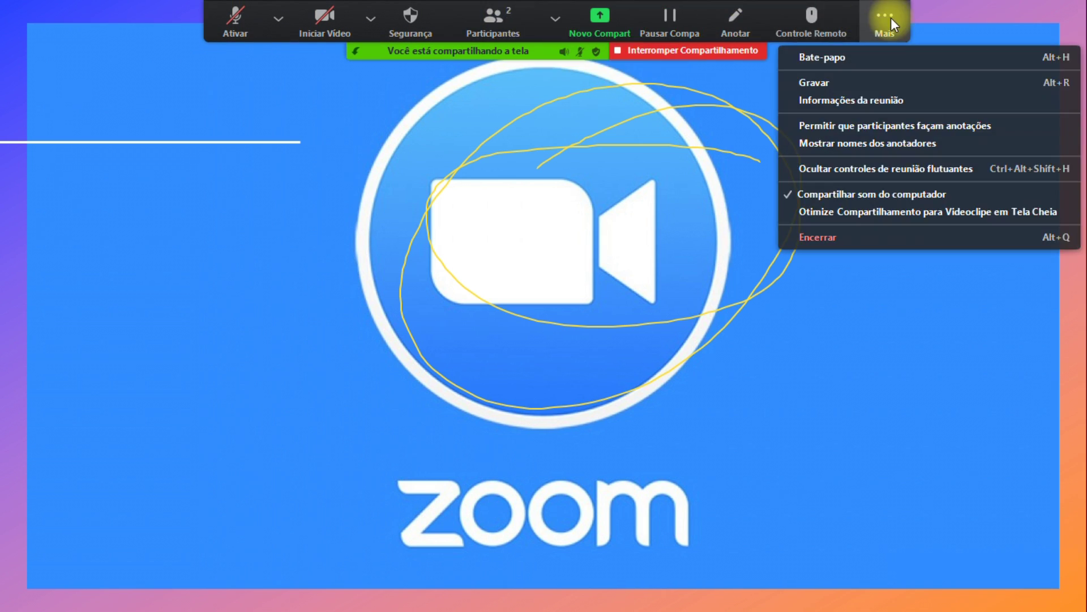
{"action": "left_click", "coordinate": [848, 127]}
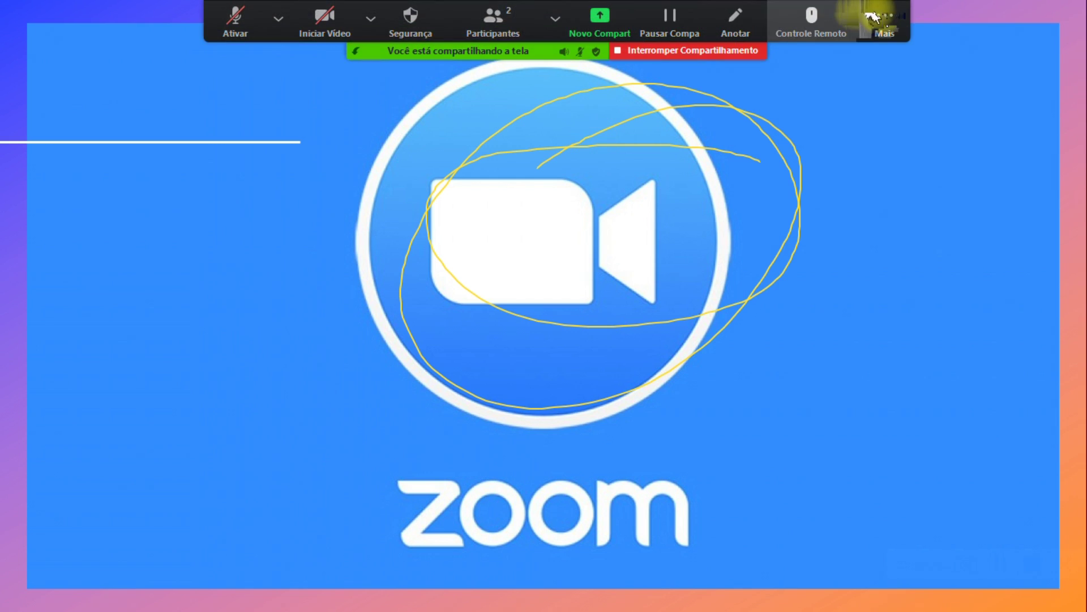
Turn on the display of annotators' names for the shared screen
{"action": "left_click", "coordinate": [886, 16]}
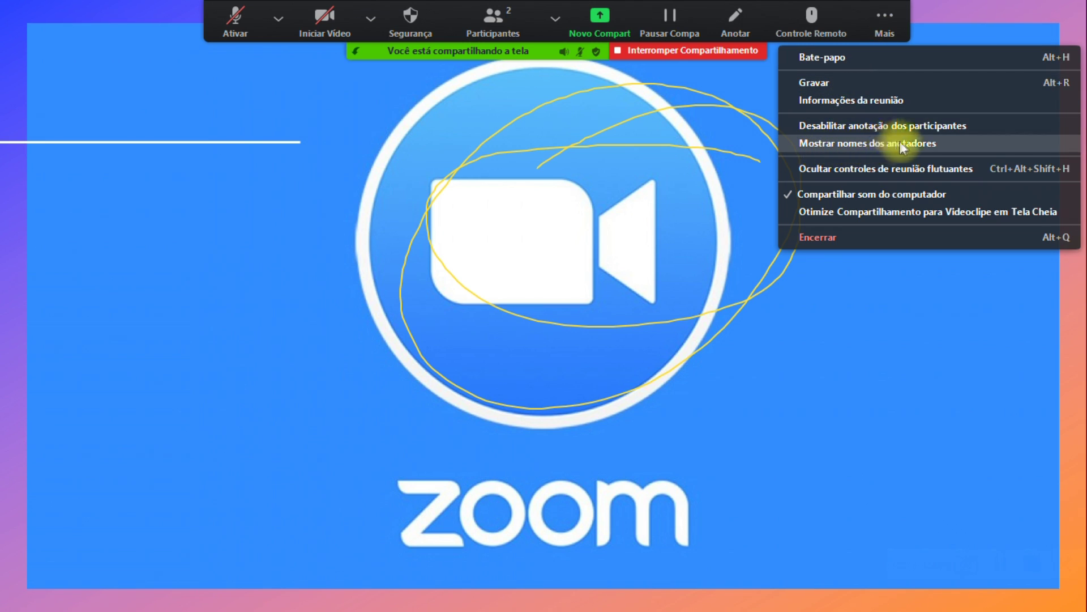
{"action": "left_click", "coordinate": [828, 142]}
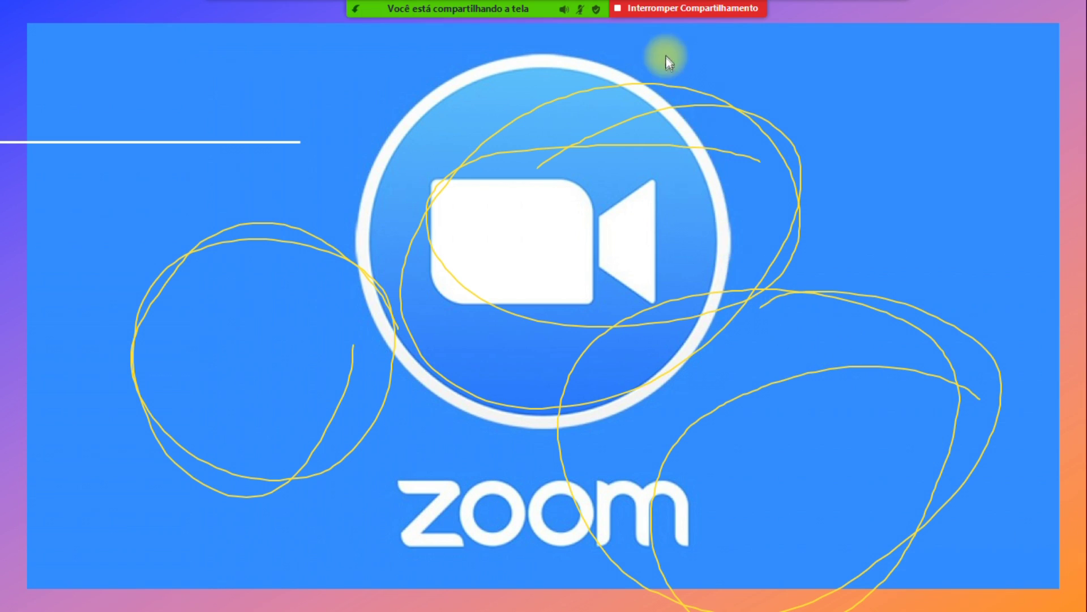
Stop sharing the presentation and minimize the meeting window
{"action": "left_click", "coordinate": [655, 8]}
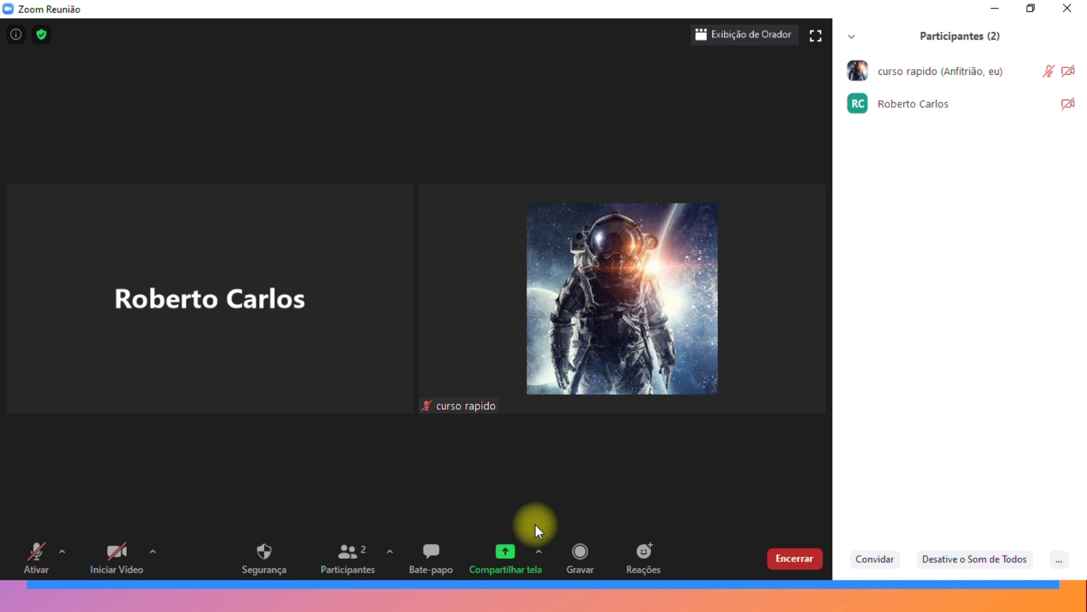
{"action": "left_click", "coordinate": [506, 558]}
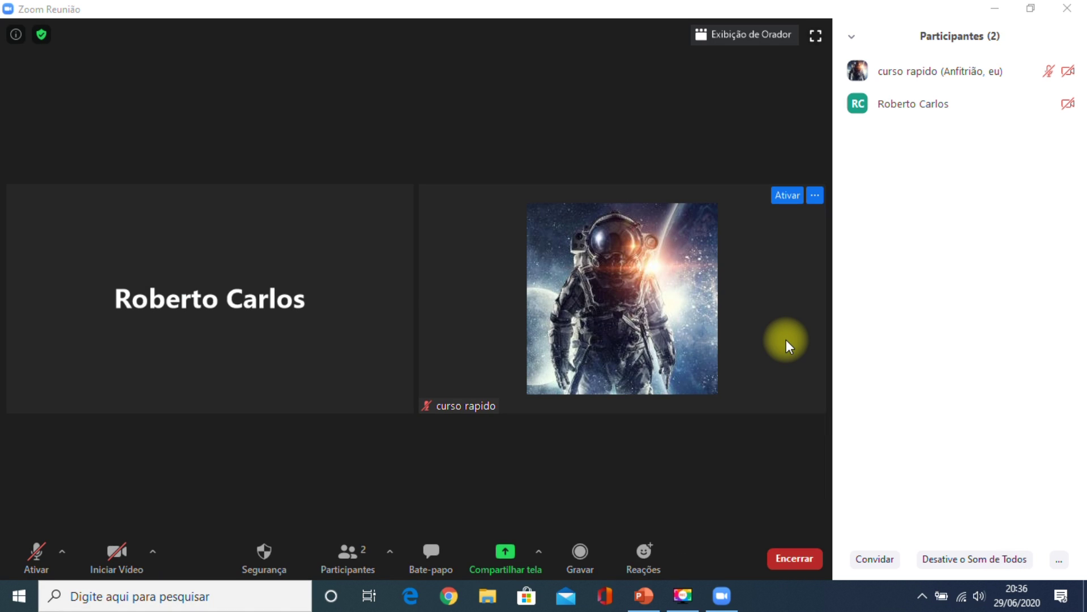
{"action": "left_click", "coordinate": [999, 9]}
{"action": "mouse_move", "coordinate": [973, 193]}
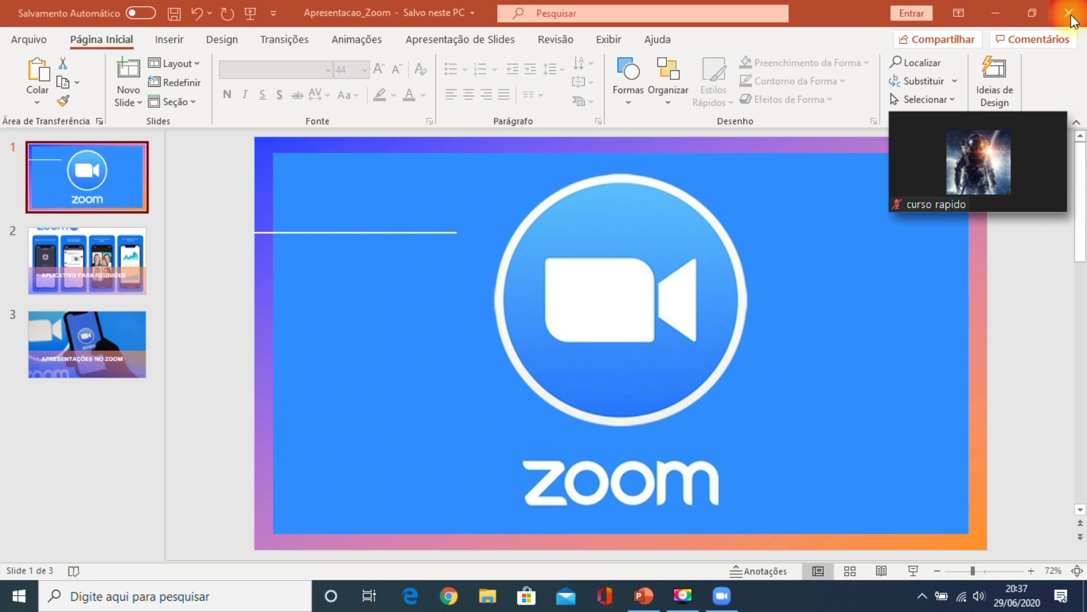
Restore the PowerPoint window to a smaller size, dock it to the left half of the screen and widen it slightly
{"action": "left_click", "coordinate": [1030, 14]}
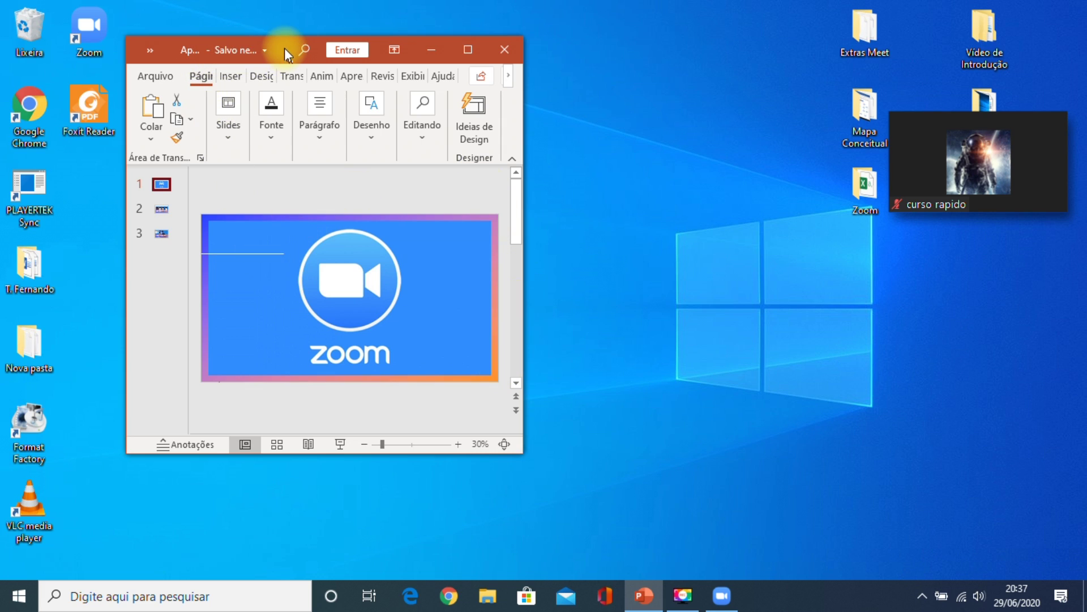
{"action": "left_click_drag", "start_coordinate": [286, 47], "coordinate": [287, 45]}
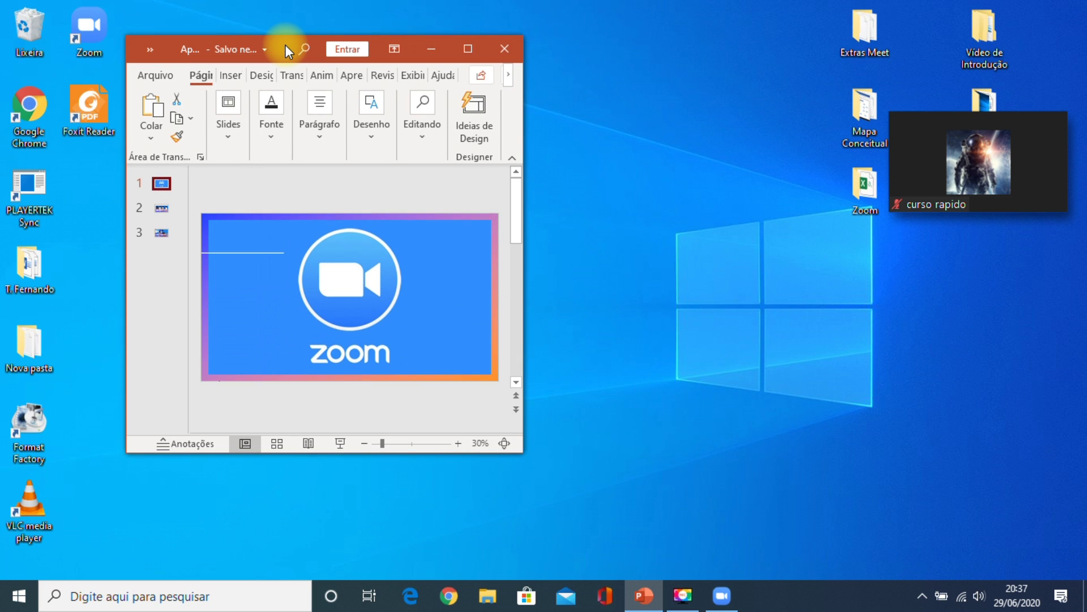
{"action": "left_click_drag", "start_coordinate": [285, 45], "coordinate": [2, 91]}
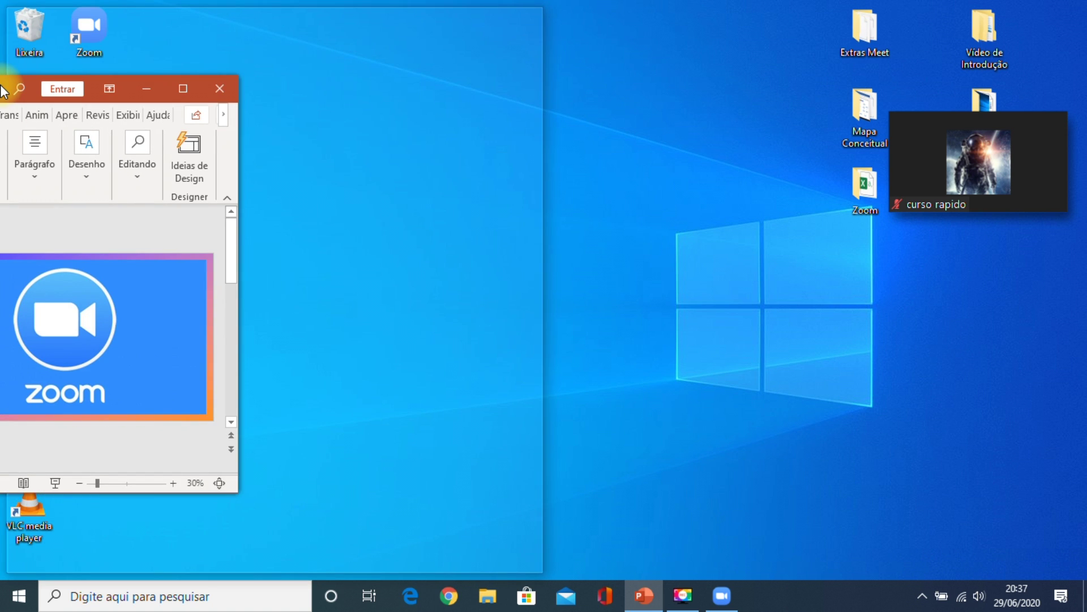
{"action": "left_click_drag", "start_coordinate": [3, 90], "coordinate": [3, 119]}
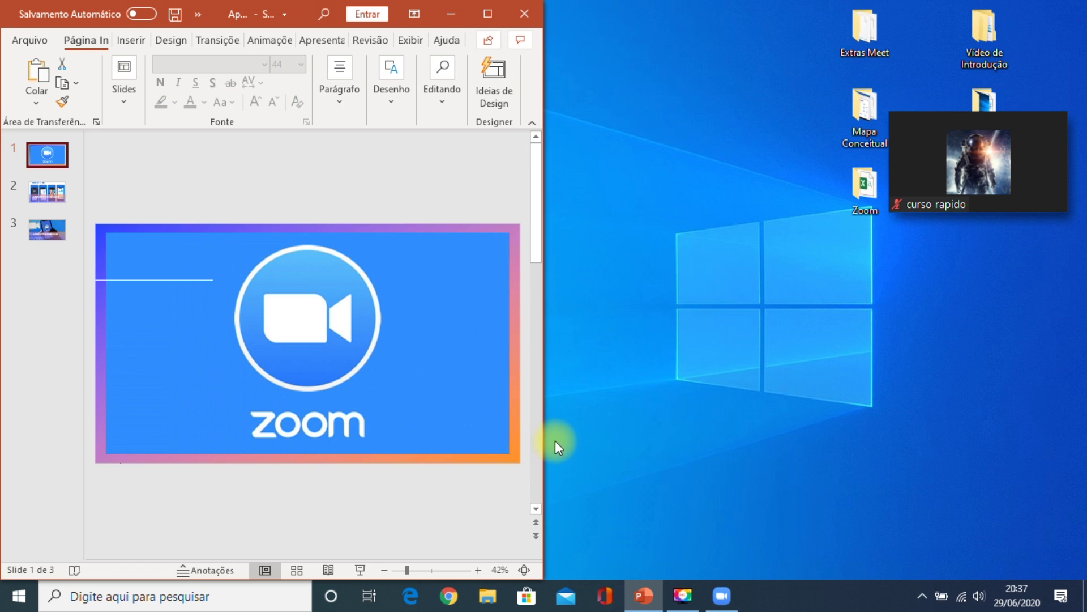
{"action": "mouse_move", "coordinate": [544, 384]}
{"action": "left_mouse_down"}
{"action": "mouse_move", "coordinate": [763, 347]}
{"action": "mouse_move", "coordinate": [558, 396]}
{"action": "left_mouse_up"}
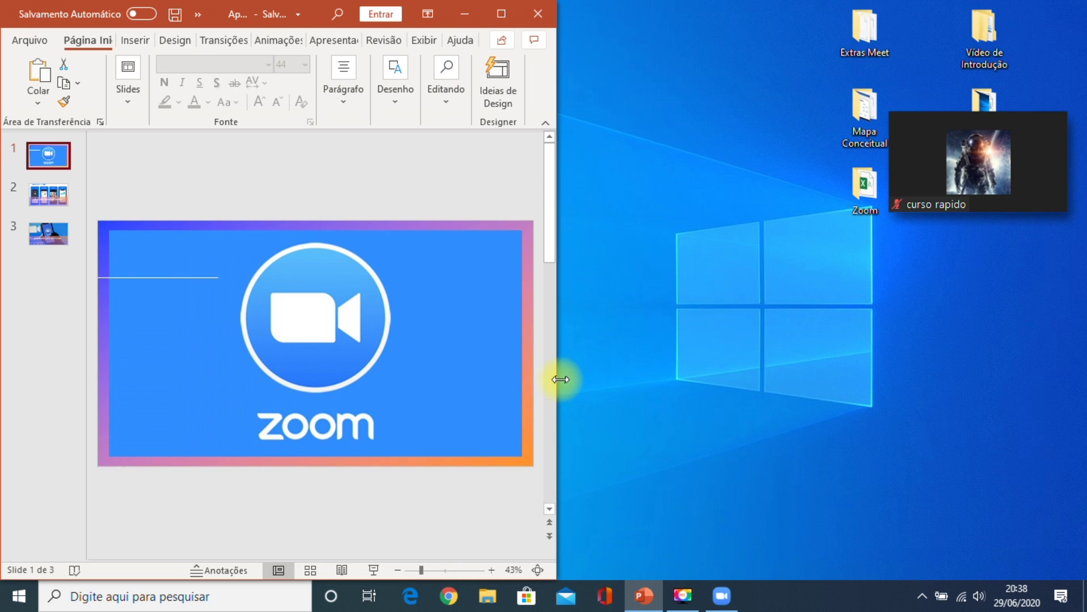
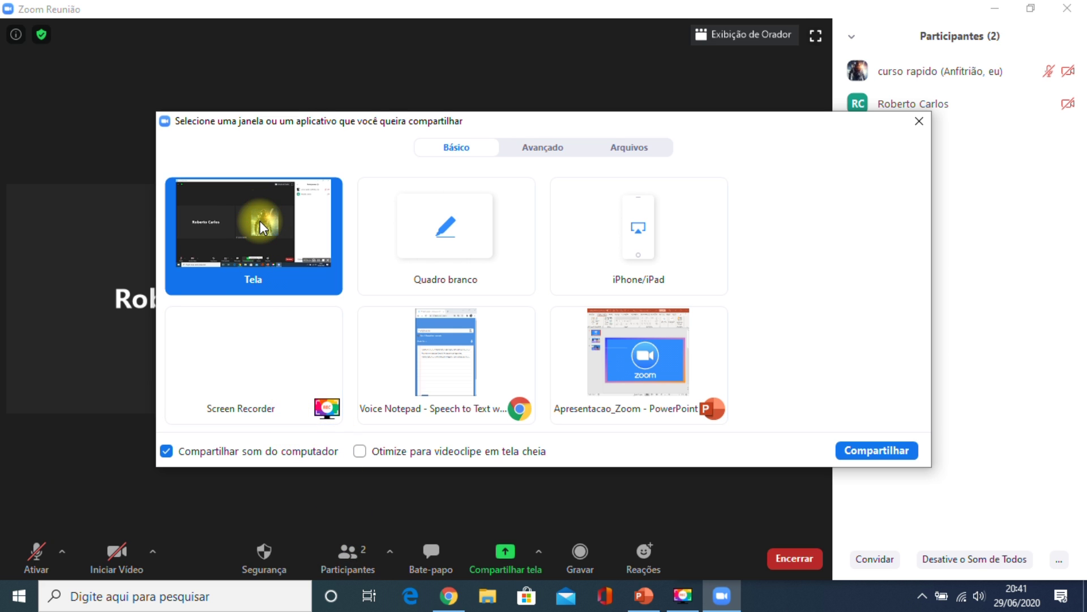
Share the entire screen (Tela) in the meeting with computer sound included
{"action": "left_click", "coordinate": [863, 452]}
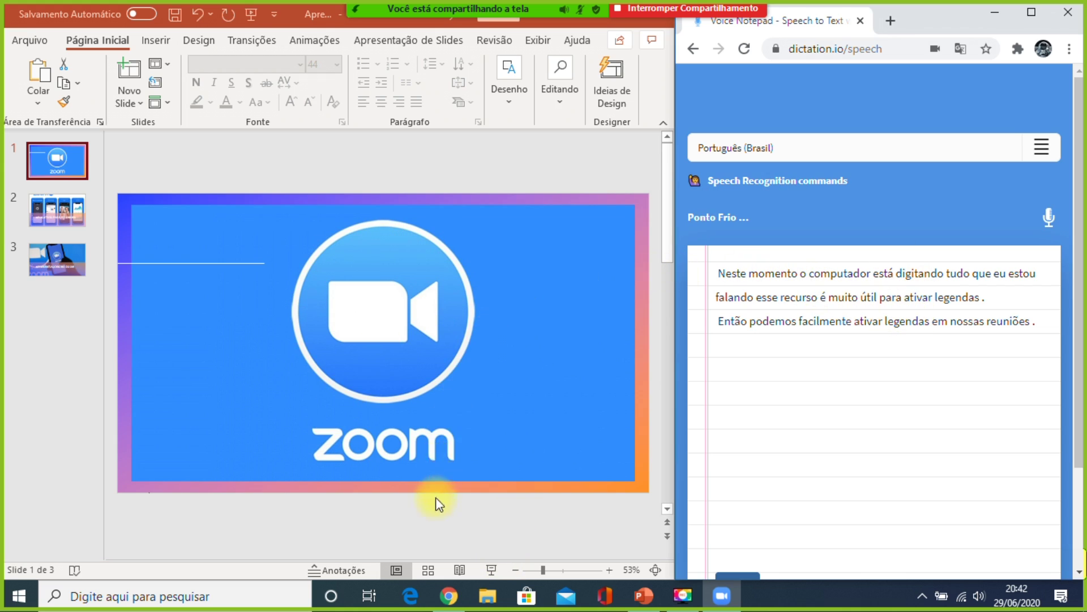
Show the presentation in reading view and clear all the previously dictated text from the dictation notepad
{"action": "left_click", "coordinate": [460, 570]}
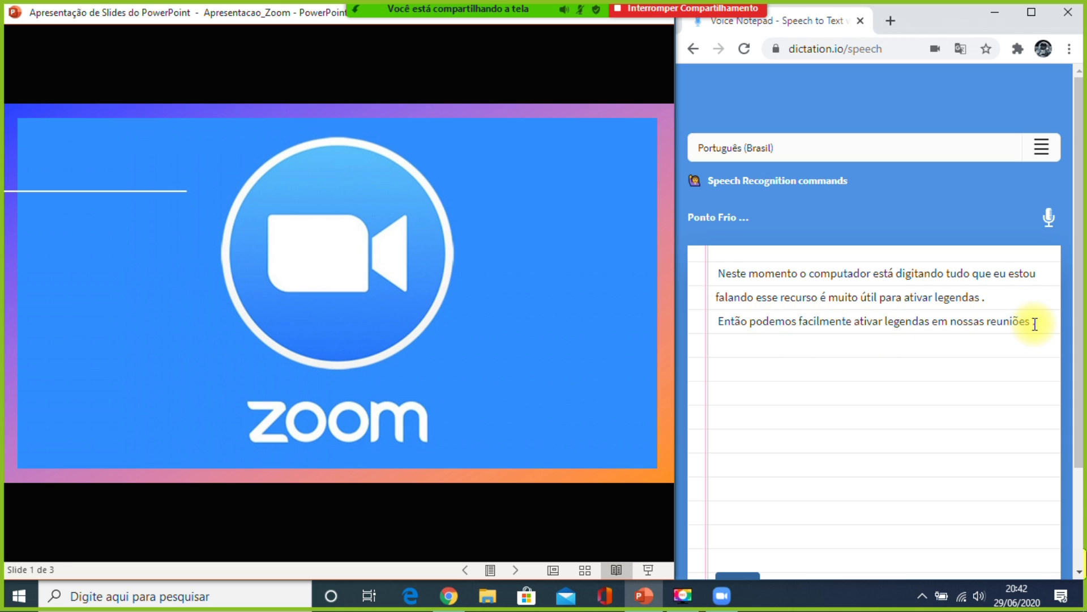
{"action": "left_click_drag", "start_coordinate": [1035, 323], "coordinate": [726, 295]}
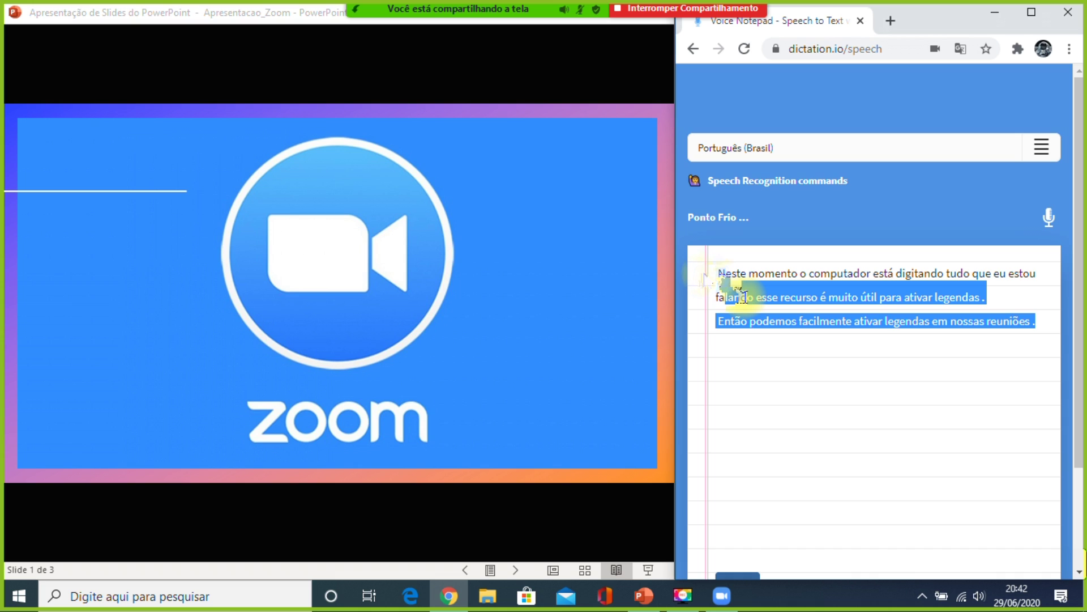
{"action": "left_click_drag", "start_coordinate": [742, 296], "coordinate": [707, 280]}
{"action": "key", "text": "BackSpace"}
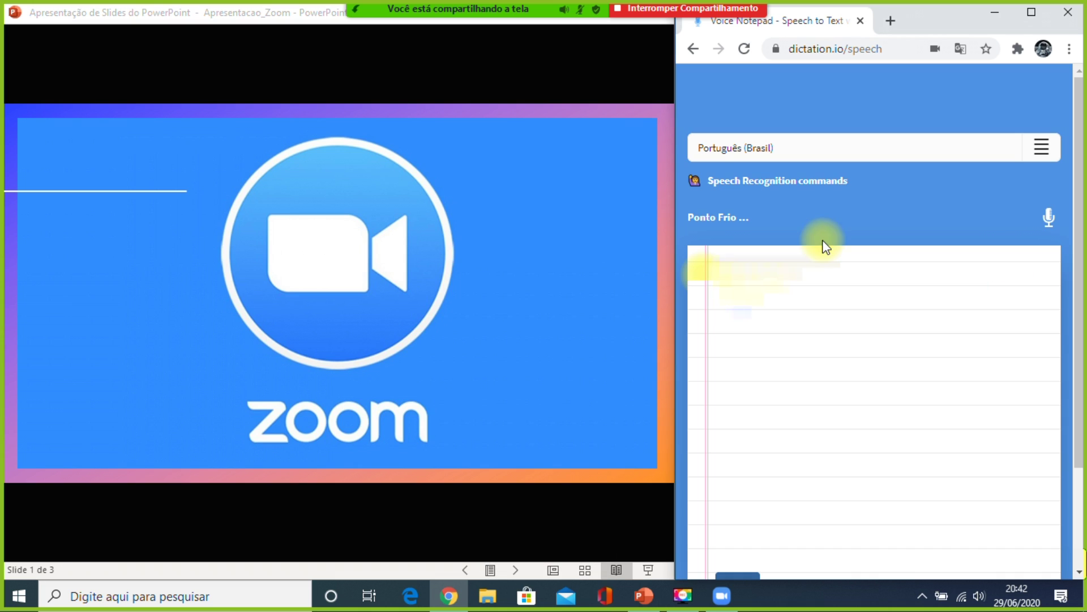
Dictate a Portuguese caption passage into the notepad with the microphone and advance the presentation to slide 2
{"action": "left_click", "coordinate": [1050, 218]}
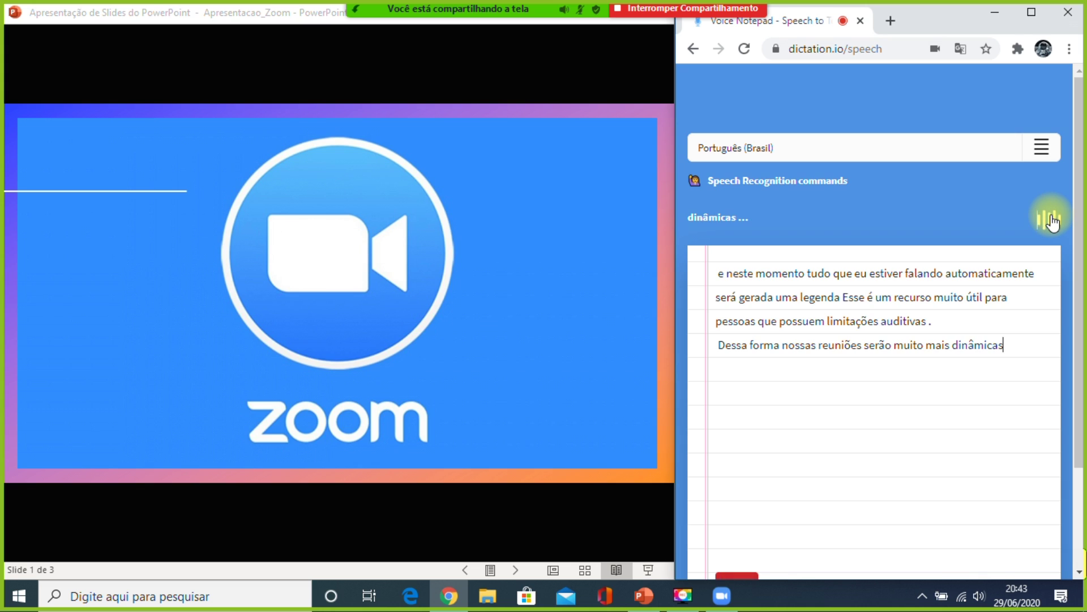
{"action": "left_click", "coordinate": [743, 575]}
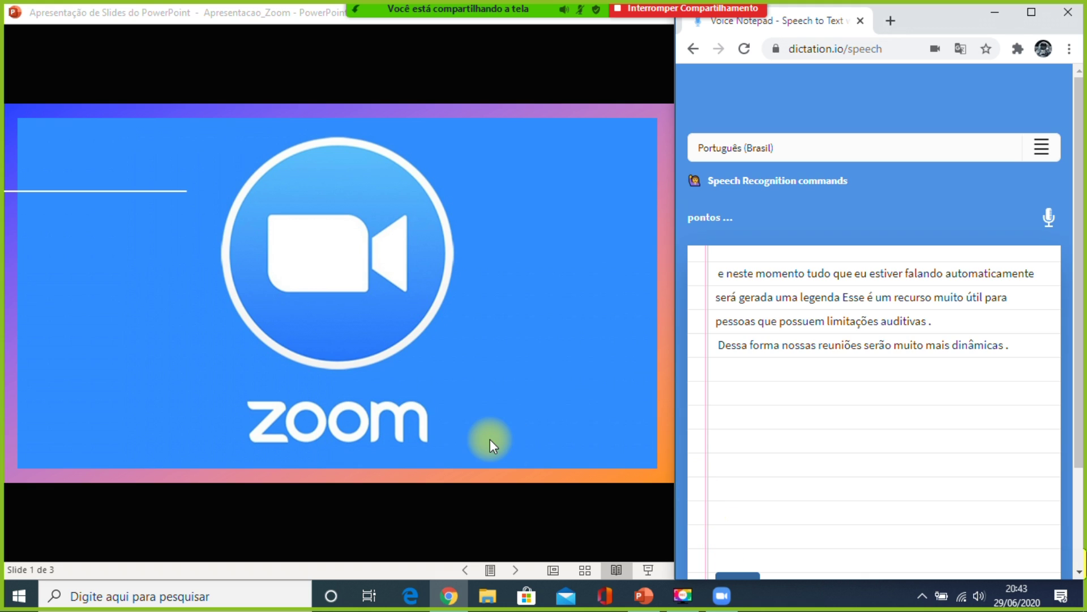
{"action": "left_click", "coordinate": [426, 454]}
{"action": "key", "text": "Right"}
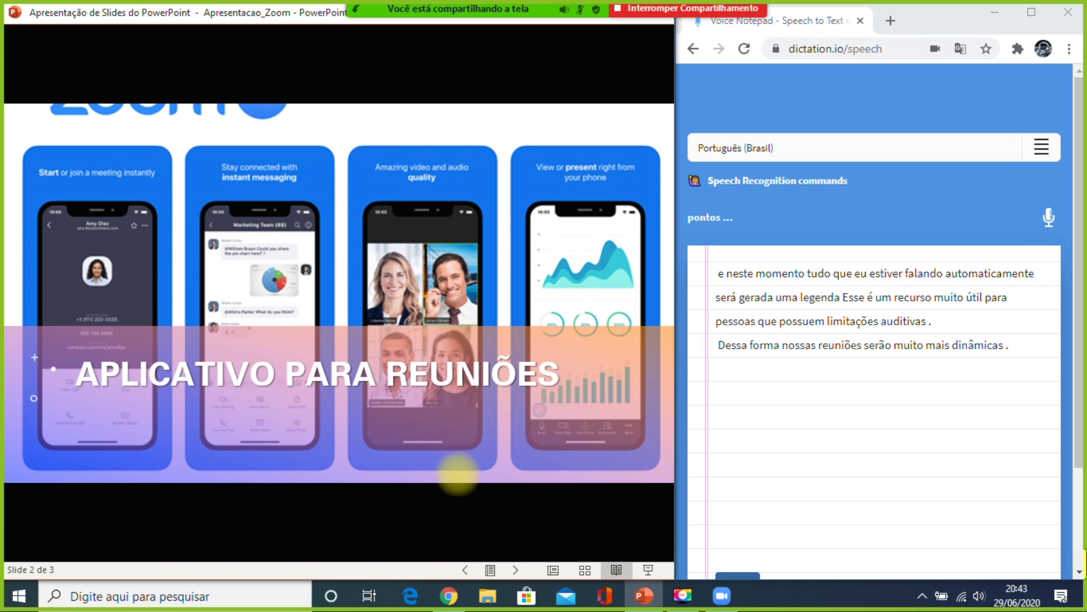
Dictate another caption passage while moving the presentation to slide 3, and stop the dictation
{"action": "left_click", "coordinate": [1051, 220]}
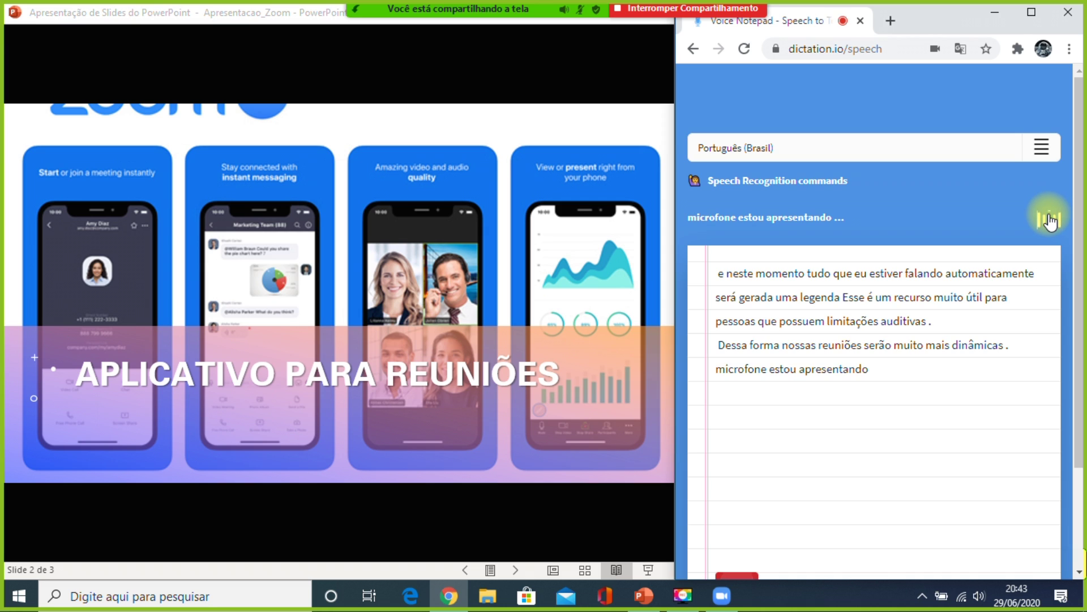
{"action": "left_click", "coordinate": [412, 217]}
{"action": "key", "text": "Left"}
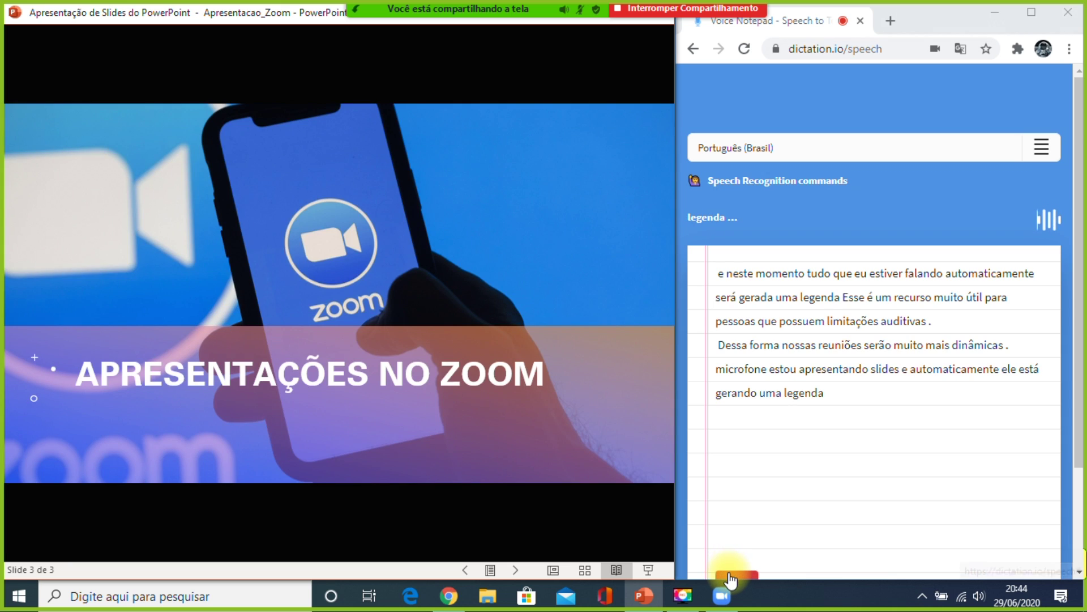
{"action": "left_click", "coordinate": [731, 577]}
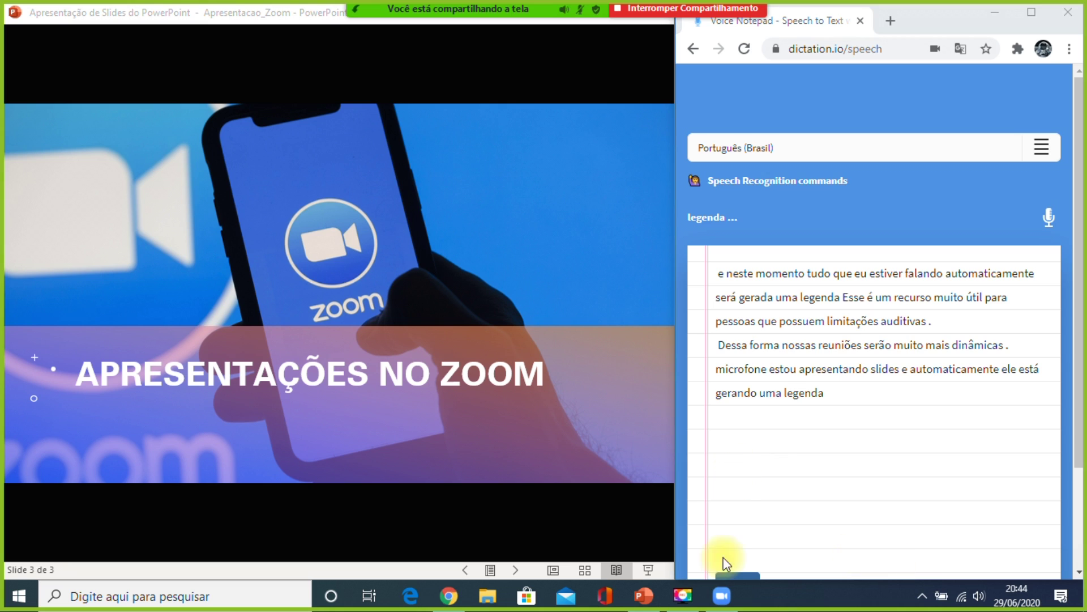
Stop sharing the screen and bring up the dictation page in a maximized Chrome window
{"action": "left_click", "coordinate": [645, 9]}
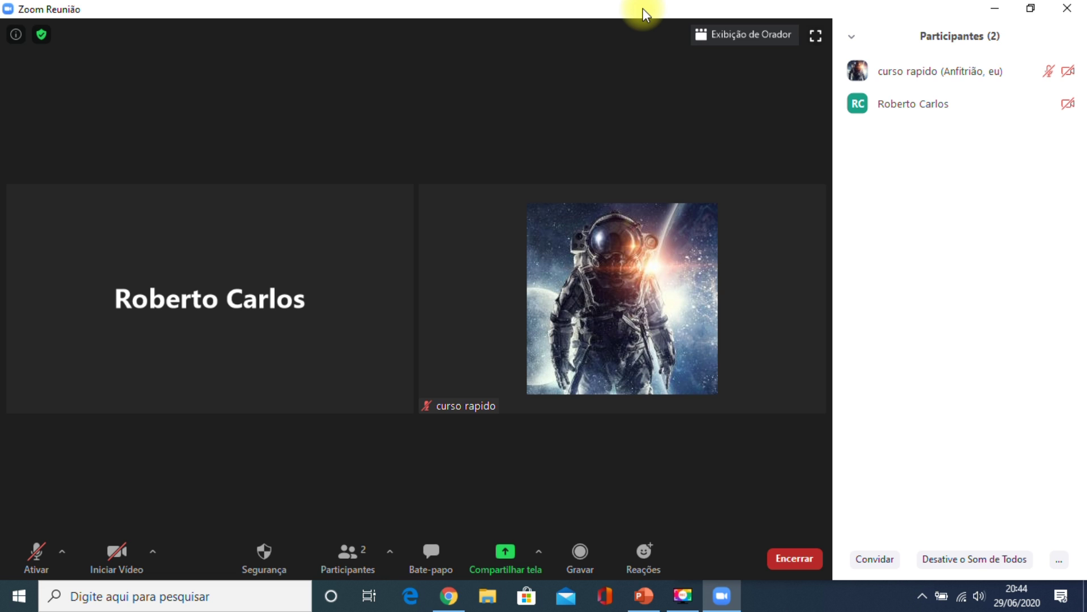
{"action": "left_click", "coordinate": [449, 596]}
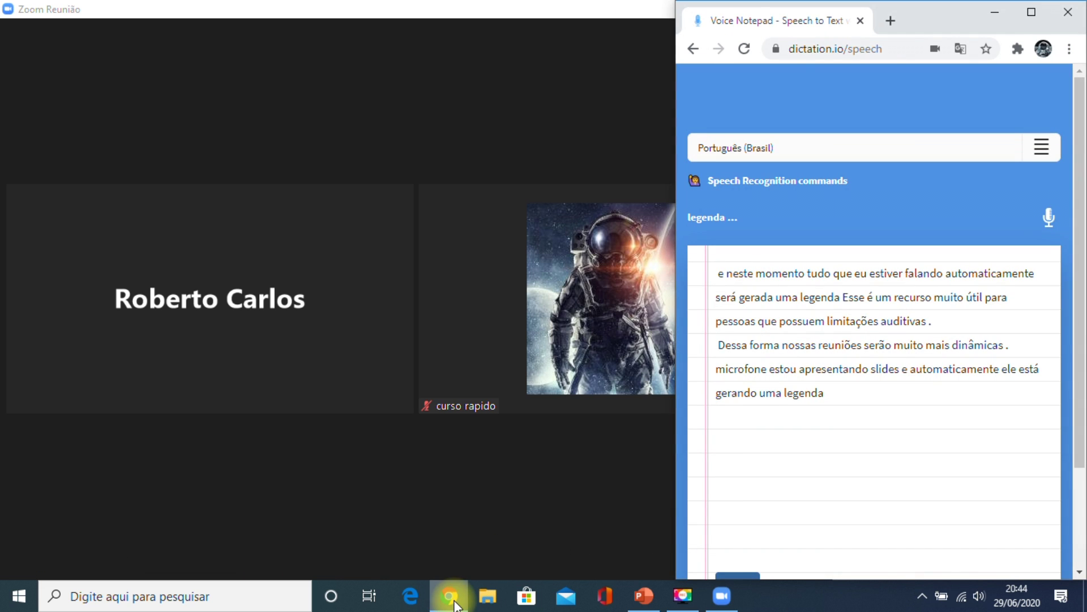
{"action": "left_click", "coordinate": [1032, 12]}
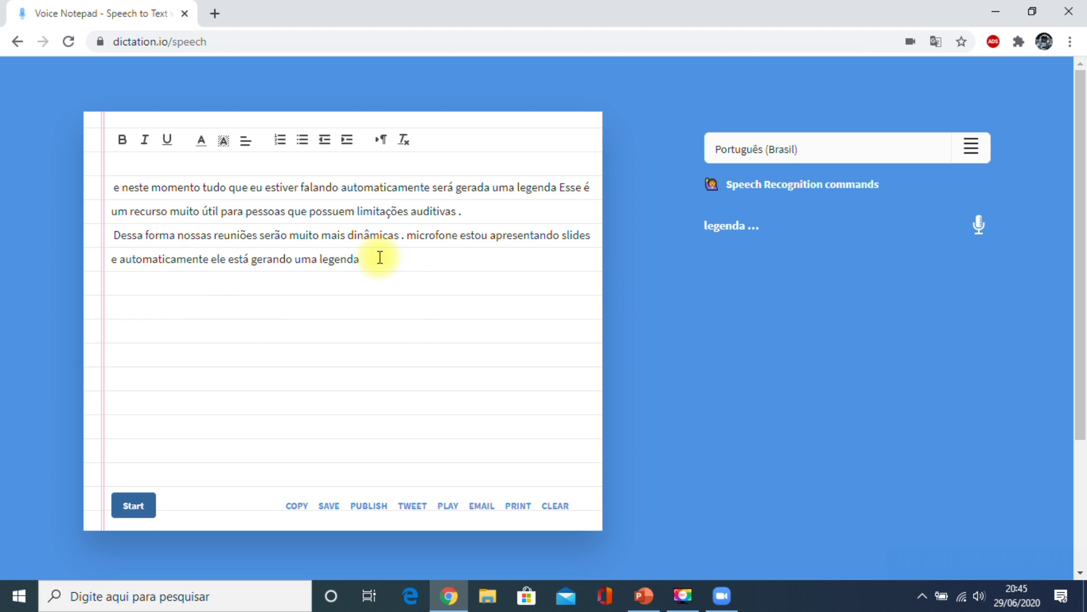
Save the dictated captions as a text file, open the downloaded file and highlight its text
{"action": "left_click", "coordinate": [331, 508]}
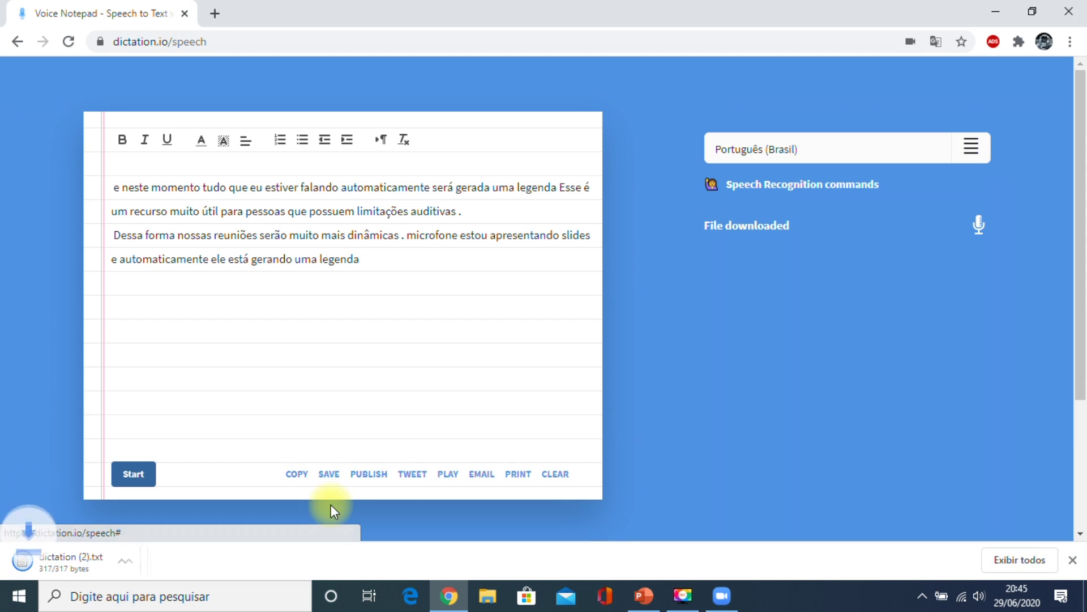
{"action": "left_click", "coordinate": [86, 566]}
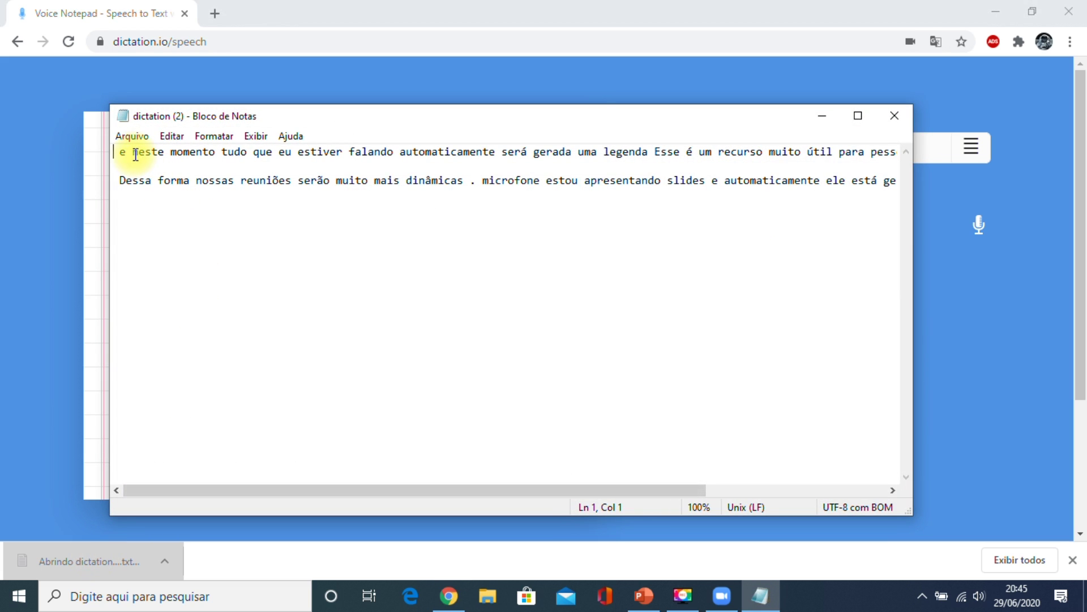
{"action": "left_click_drag", "start_coordinate": [117, 152], "coordinate": [811, 176]}
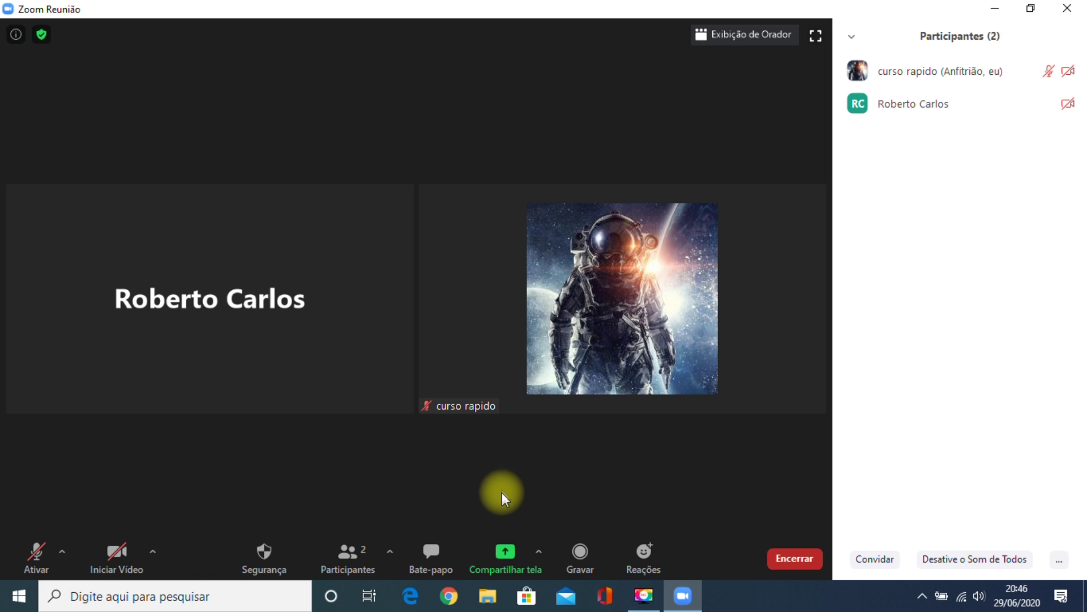
Share a whiteboard (Quadro branco) in the Zoom meeting and move its annotation toolbar slightly higher
{"action": "left_click", "coordinate": [506, 556]}
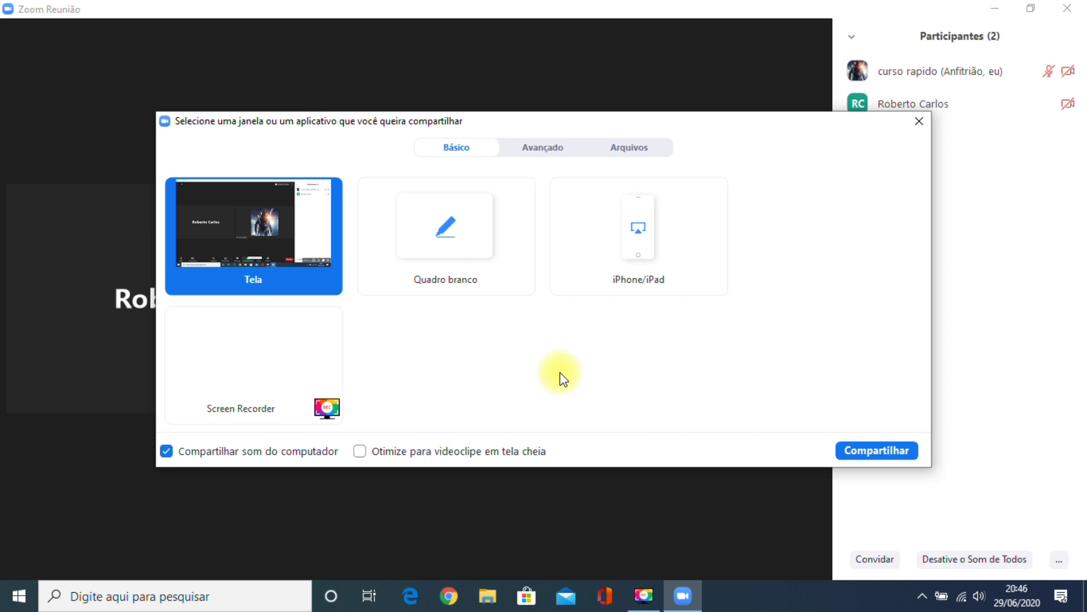
{"action": "left_click", "coordinate": [443, 237]}
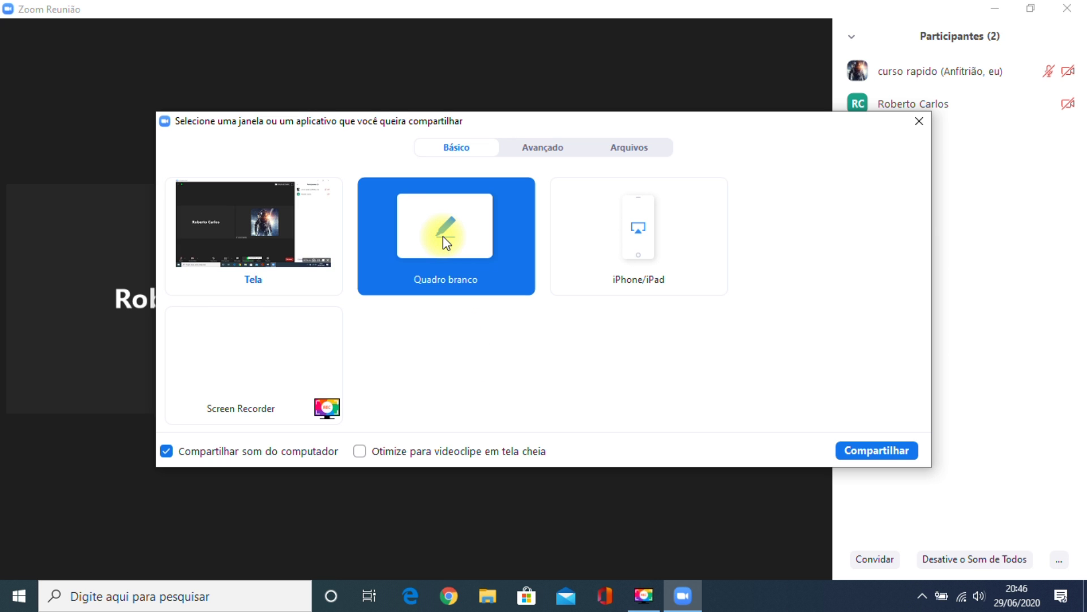
{"action": "left_click", "coordinate": [881, 453]}
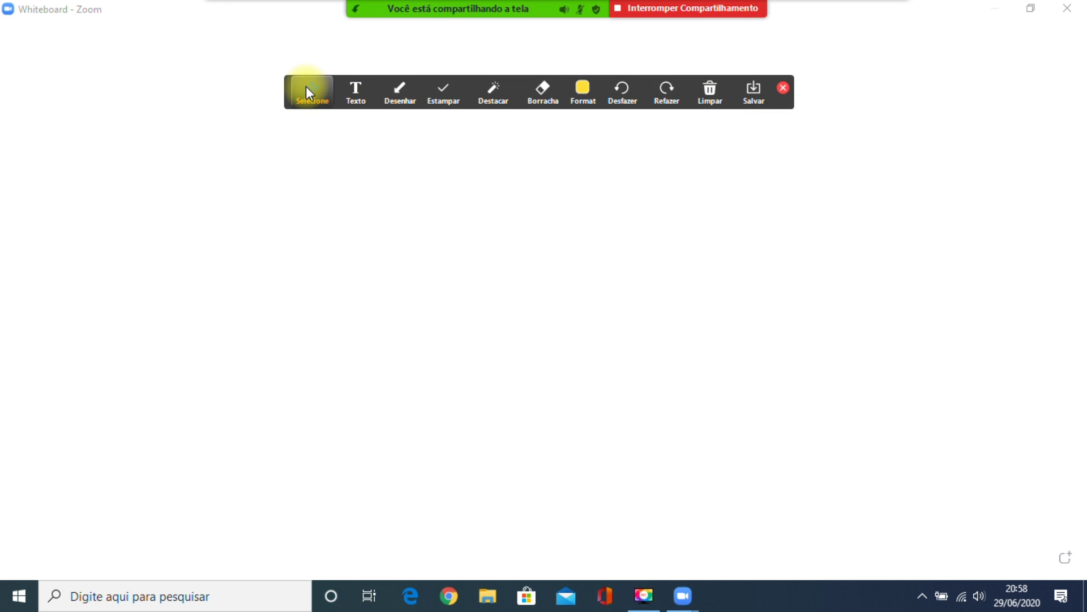
{"action": "mouse_move", "coordinate": [286, 85]}
{"action": "left_mouse_down"}
{"action": "mouse_move", "coordinate": [262, 258]}
{"action": "mouse_move", "coordinate": [255, 425]}
{"action": "mouse_move", "coordinate": [235, 162]}
{"action": "mouse_move", "coordinate": [246, 75]}
{"action": "mouse_move", "coordinate": [260, 54]}
{"action": "mouse_move", "coordinate": [297, 58]}
{"action": "left_mouse_up"}
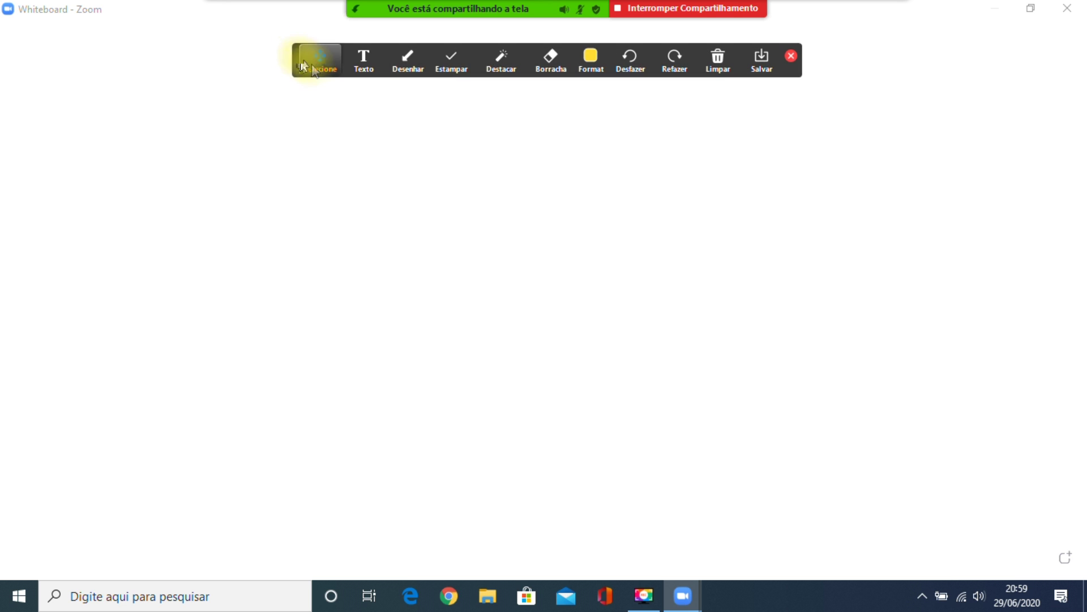
Set the whiteboard's text tool to red with a font size of 48
{"action": "left_click", "coordinate": [364, 57]}
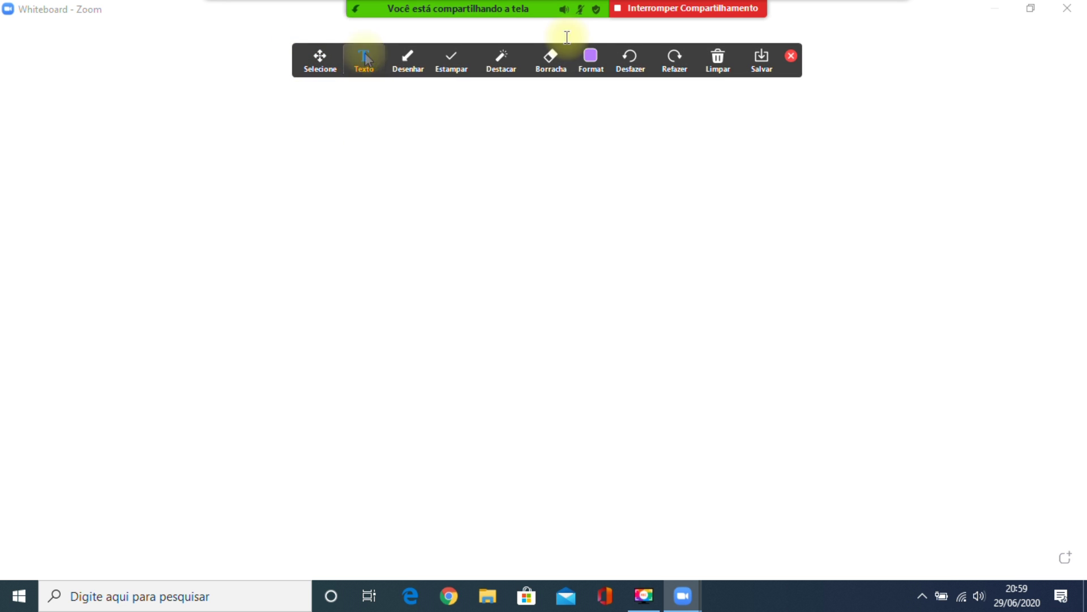
{"action": "left_click", "coordinate": [592, 58]}
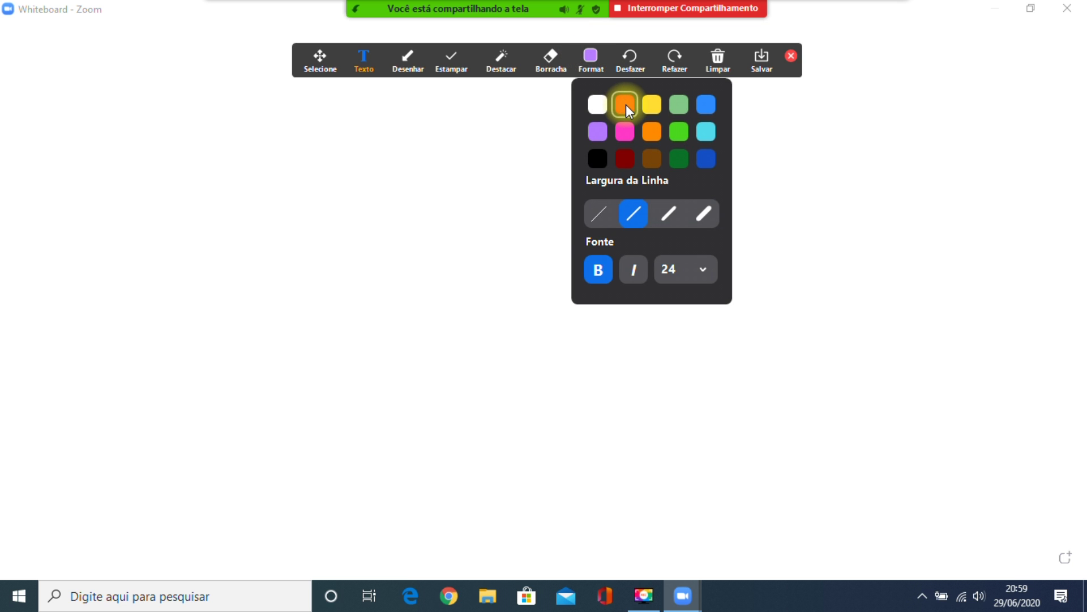
{"action": "left_click", "coordinate": [625, 104]}
{"action": "left_click", "coordinate": [596, 68]}
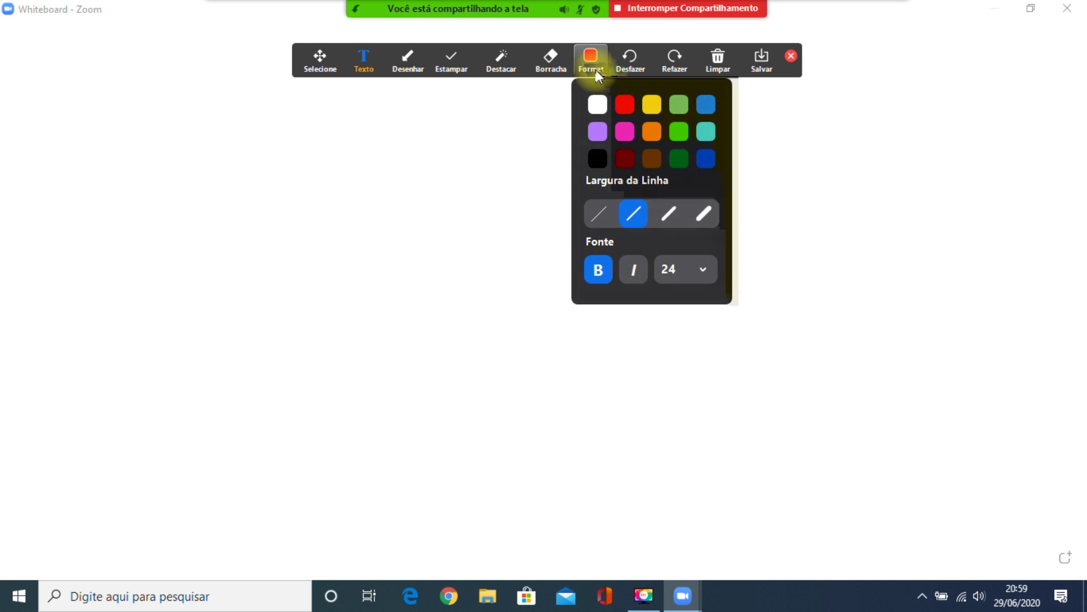
{"action": "left_click", "coordinate": [687, 270]}
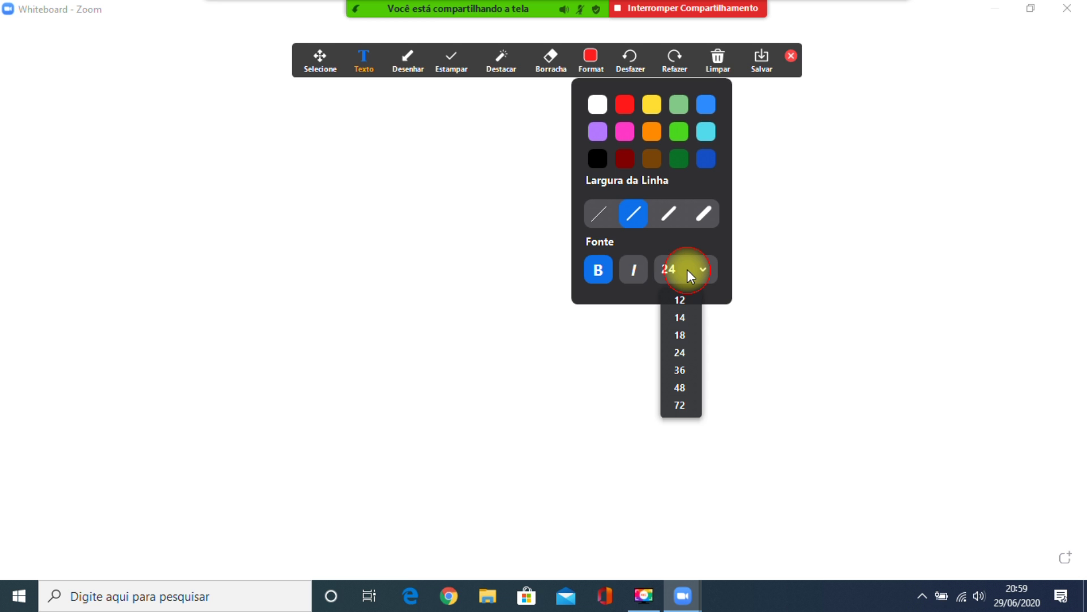
{"action": "left_click", "coordinate": [679, 388]}
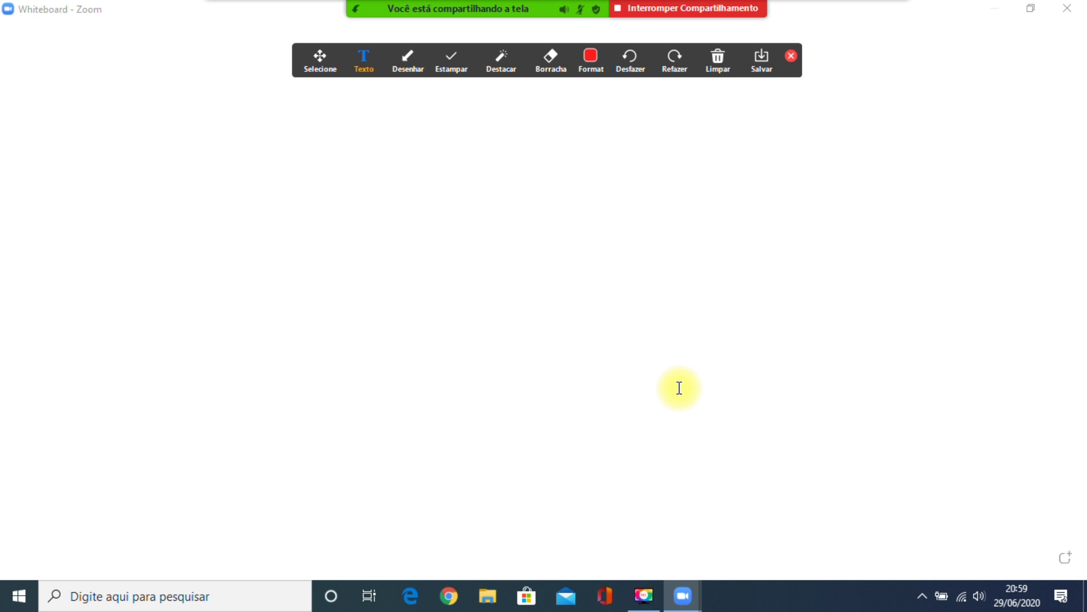
{"action": "left_click", "coordinate": [591, 58]}
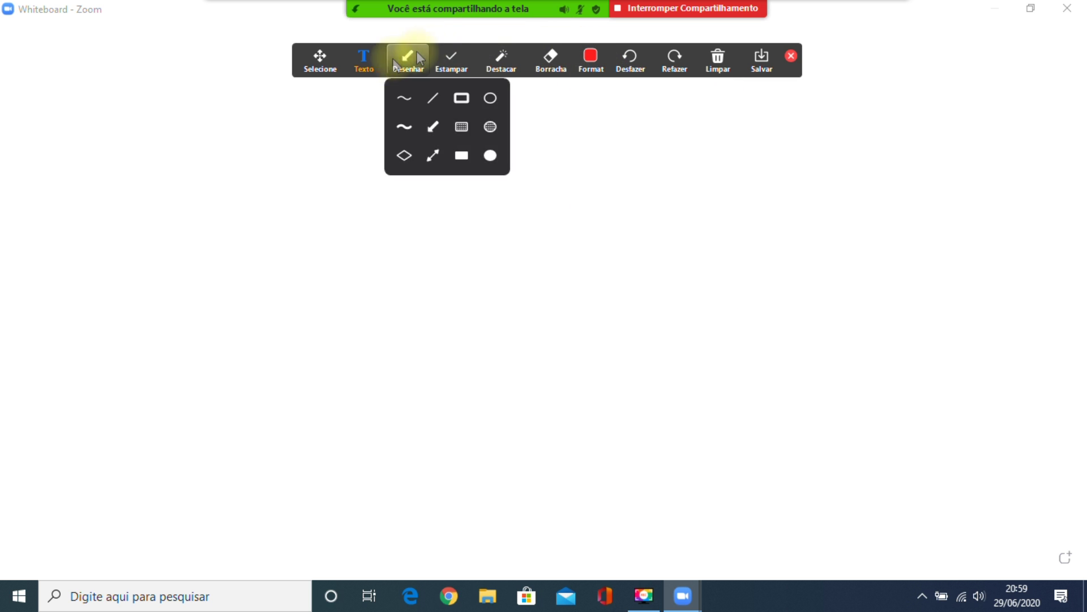
Place a text box near the middle of the whiteboard containing the word ZOOM
{"action": "left_click", "coordinate": [365, 57]}
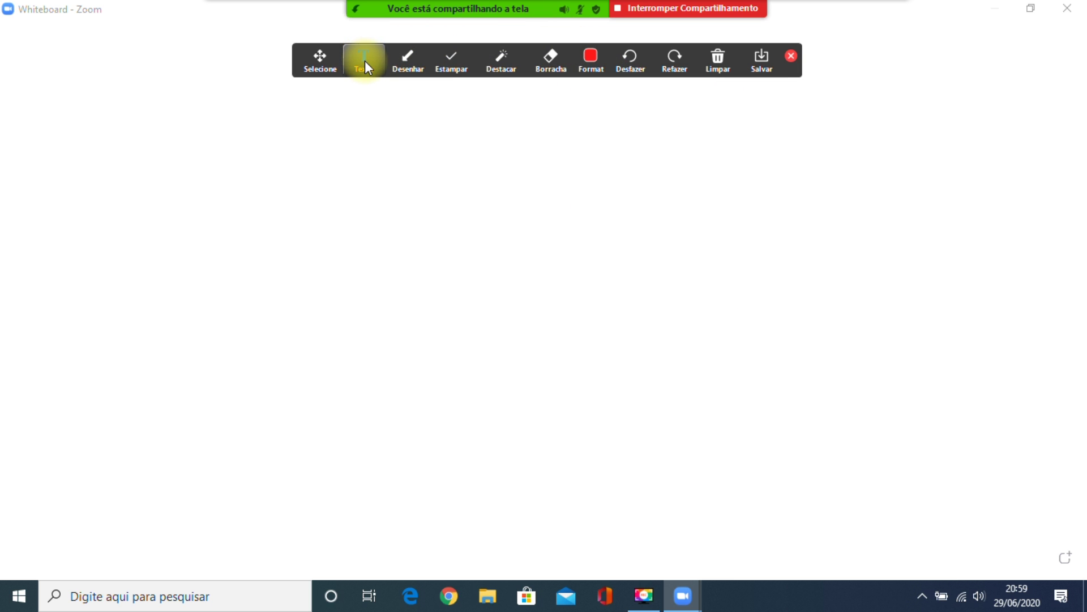
{"action": "left_click", "coordinate": [439, 380]}
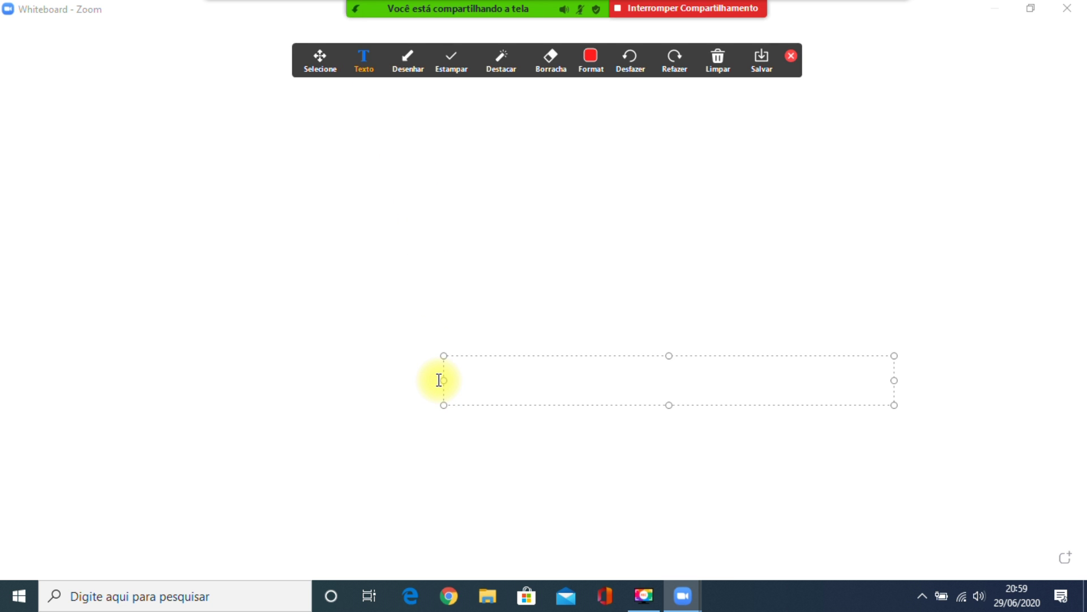
{"action": "key", "text": "Caps_Lock"}
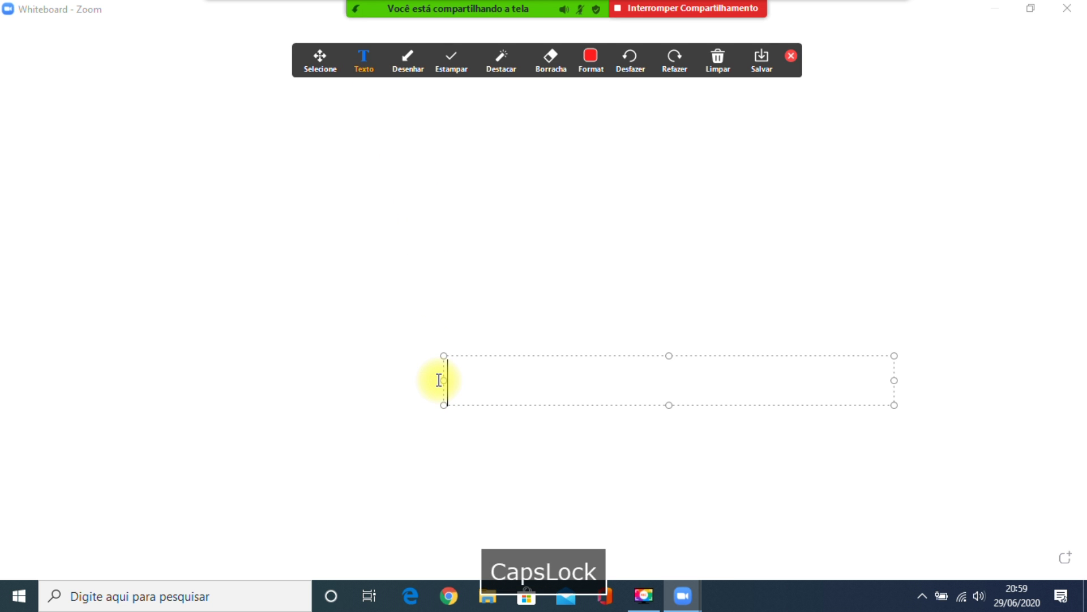
{"action": "type", "text": "Z"}
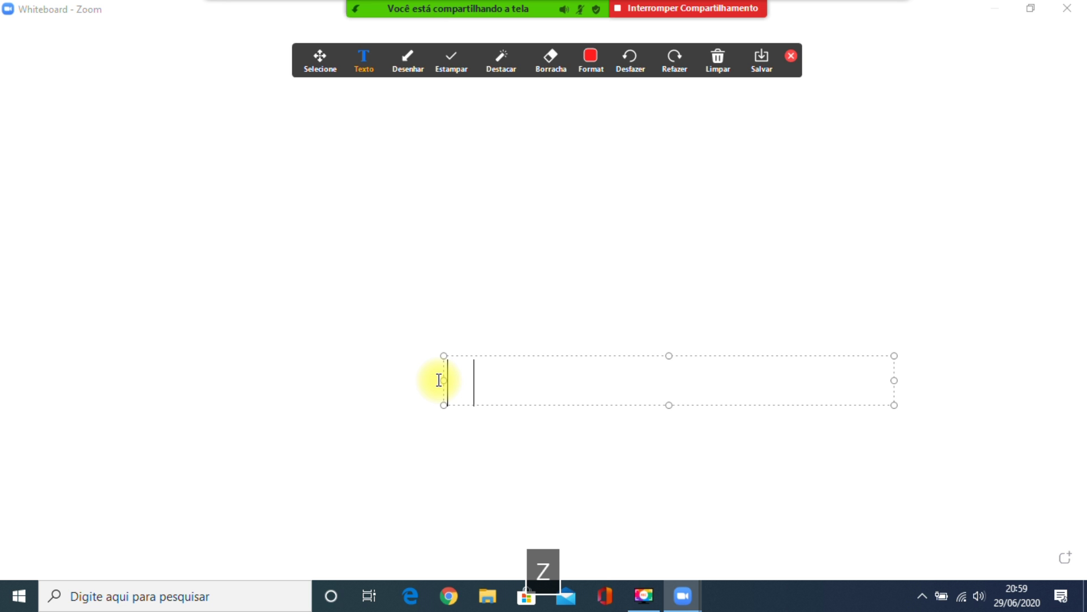
{"action": "type", "text": "OOM"}
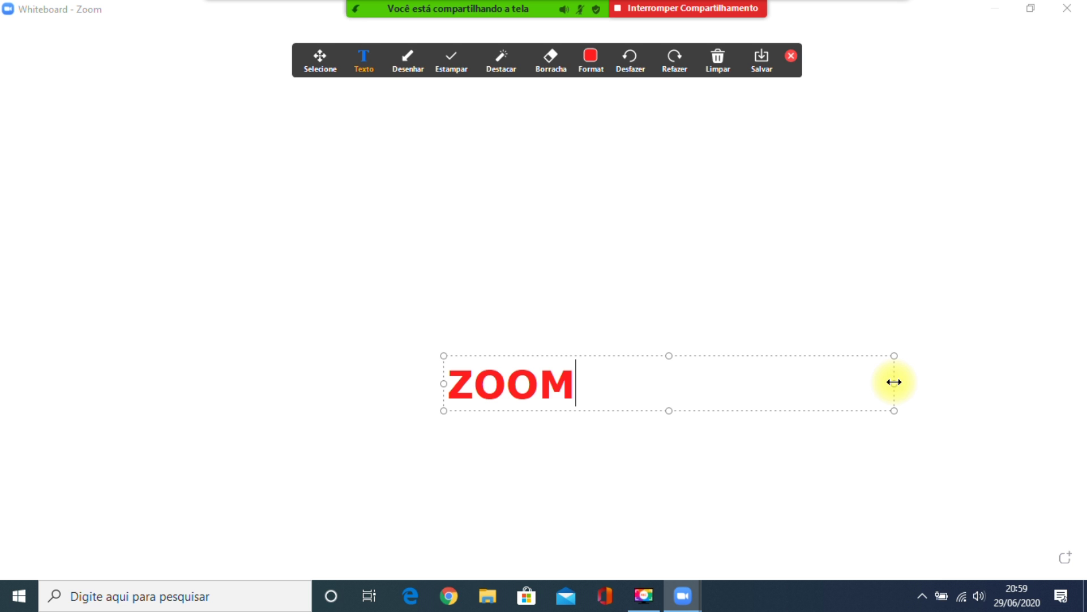
Narrow the ZOOM text box to fit its word and move it slightly higher on the whiteboard
{"action": "left_click_drag", "start_coordinate": [896, 384], "coordinate": [597, 422]}
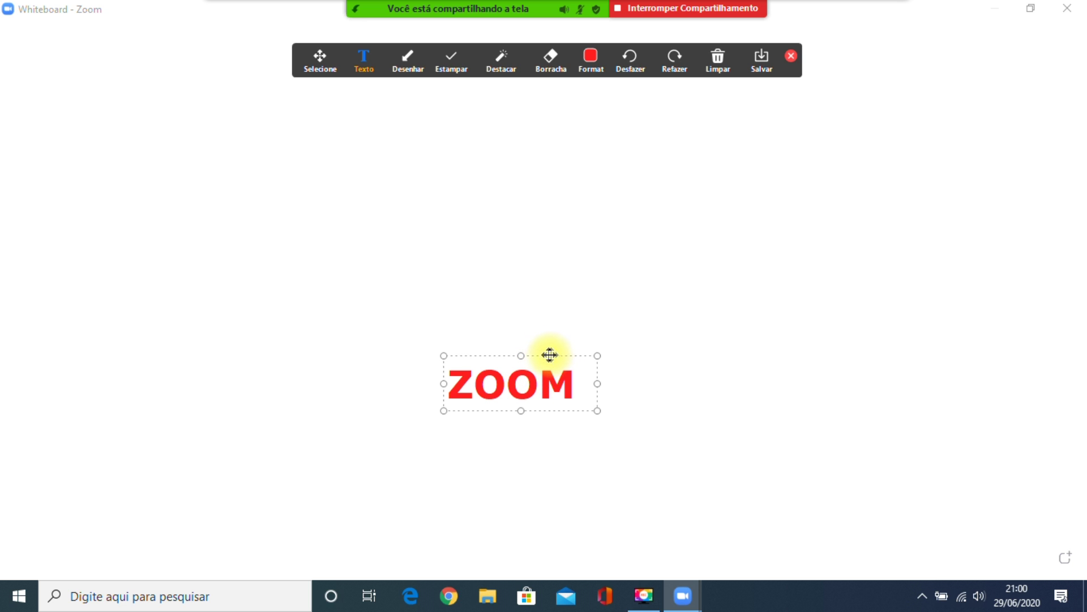
{"action": "mouse_move", "coordinate": [553, 356]}
{"action": "left_mouse_down"}
{"action": "mouse_move", "coordinate": [580, 366]}
{"action": "mouse_move", "coordinate": [541, 392]}
{"action": "mouse_move", "coordinate": [522, 352]}
{"action": "mouse_move", "coordinate": [568, 318]}
{"action": "mouse_move", "coordinate": [549, 359]}
{"action": "mouse_move", "coordinate": [558, 335]}
{"action": "left_mouse_up"}
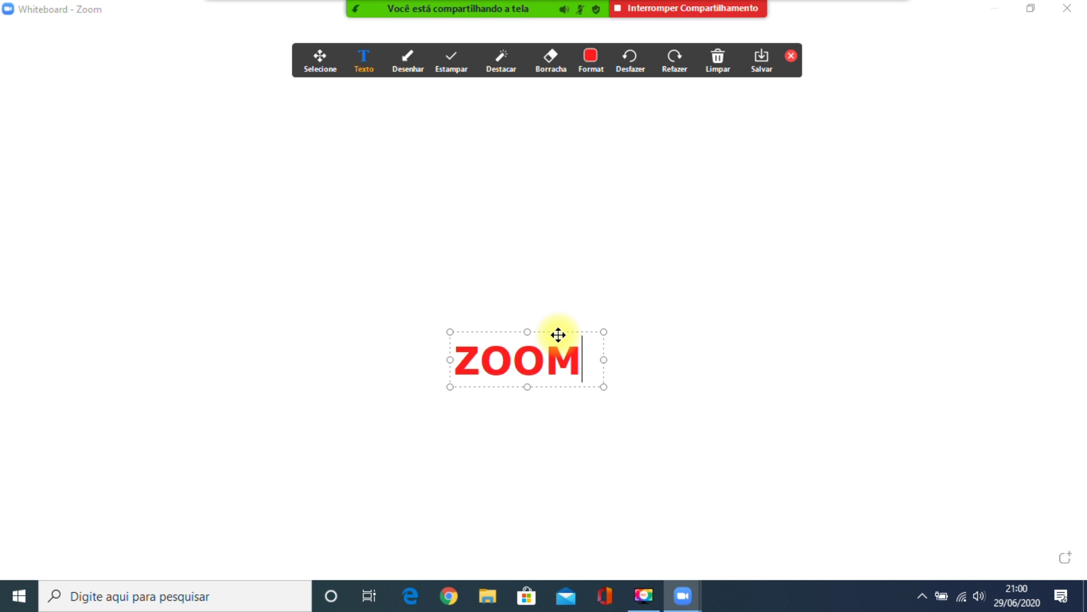
Add a text box above and to the right of ZOOM containing Reuniões in orange at font size 36
{"action": "left_click", "coordinate": [364, 63]}
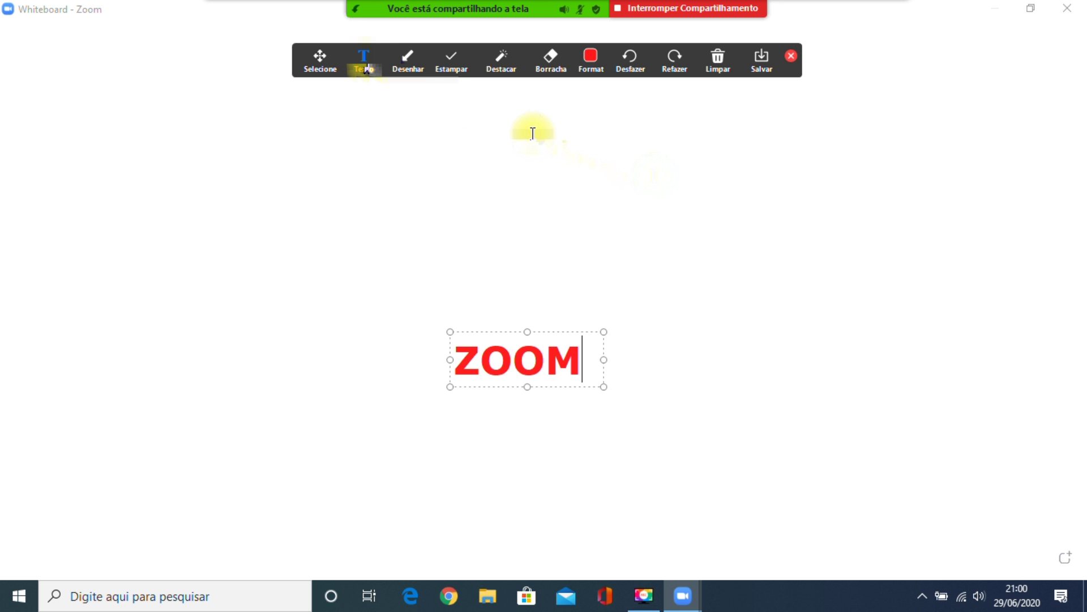
{"action": "left_click", "coordinate": [714, 222]}
{"action": "left_click", "coordinate": [714, 223]}
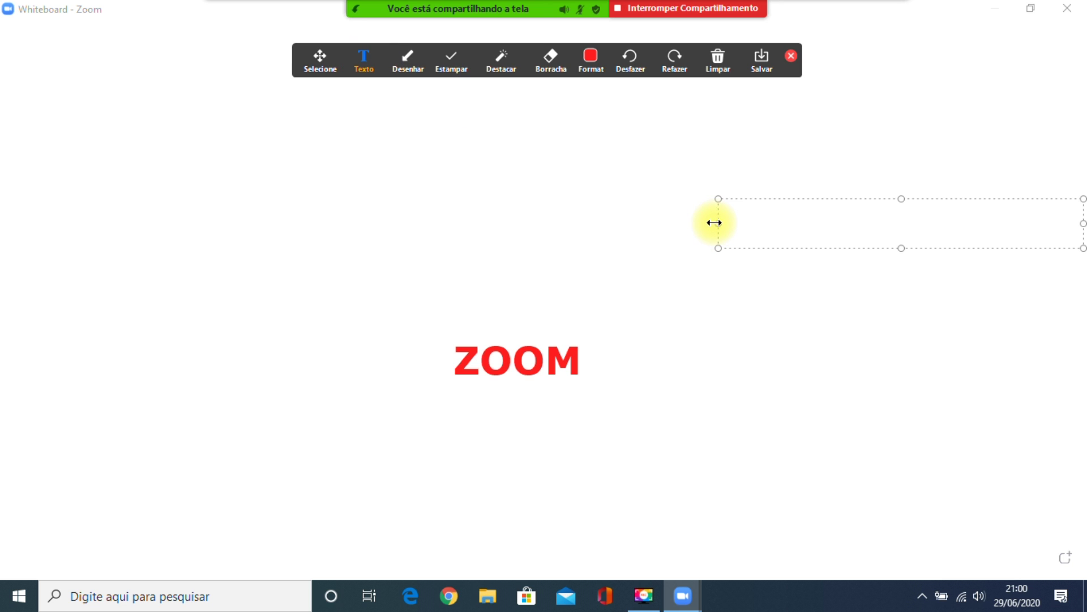
{"action": "left_click", "coordinate": [591, 60]}
{"action": "left_click", "coordinate": [650, 132]}
{"action": "left_click", "coordinate": [593, 60]}
{"action": "left_click", "coordinate": [680, 269]}
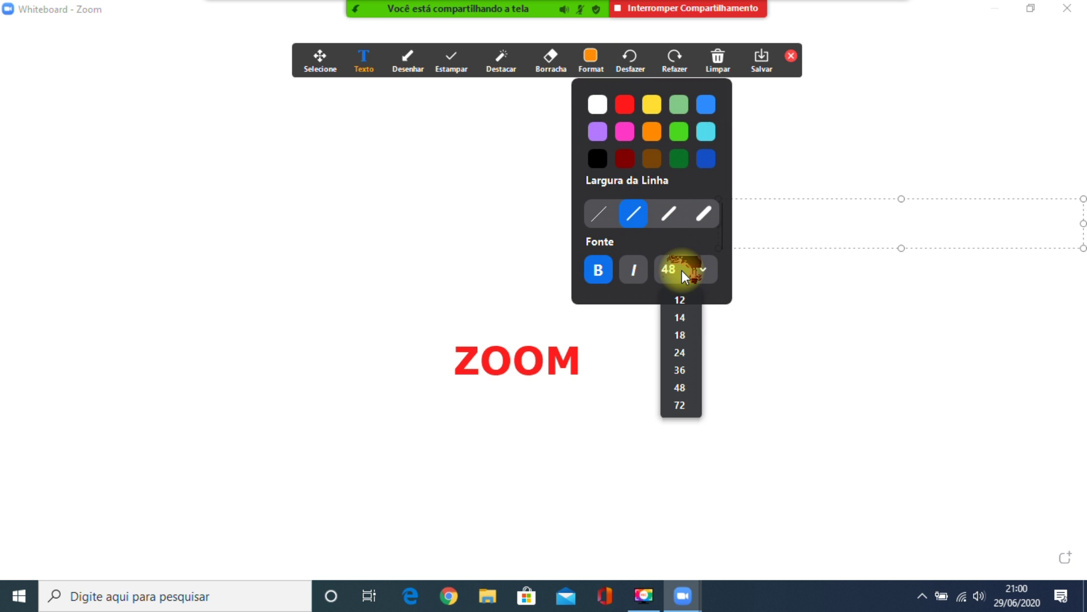
{"action": "left_click", "coordinate": [681, 370]}
{"action": "left_click", "coordinate": [750, 227]}
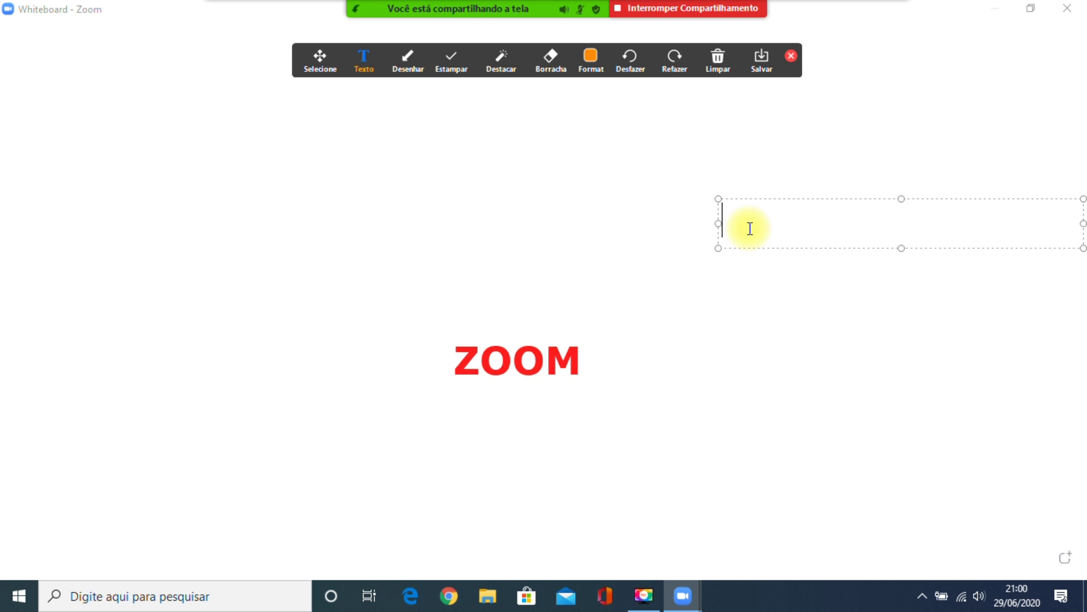
{"action": "key", "text": "Caps_Lock"}
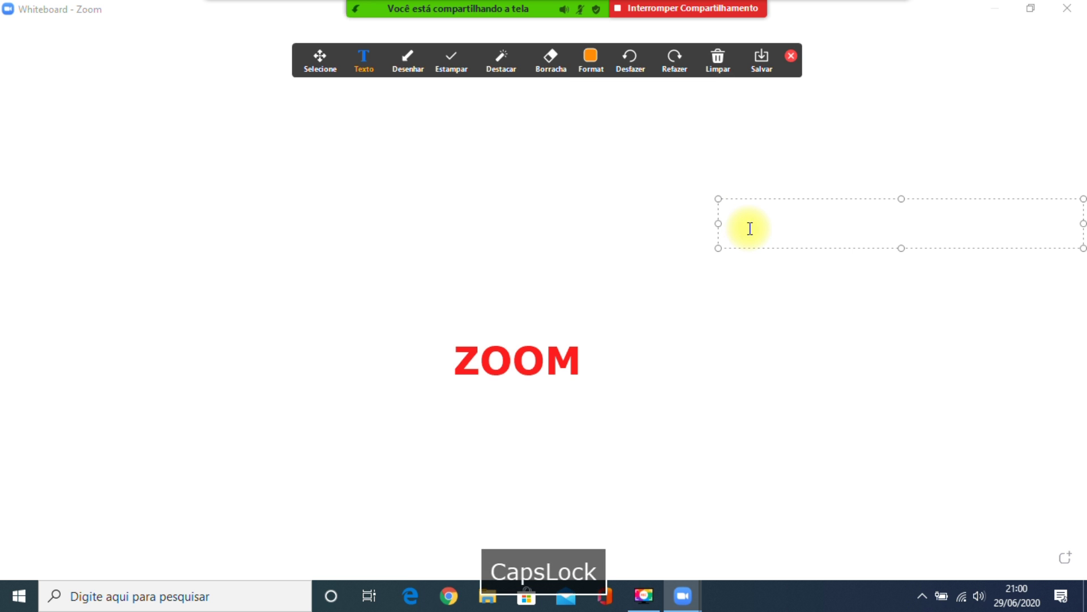
{"action": "type", "text": "Reuniões"}
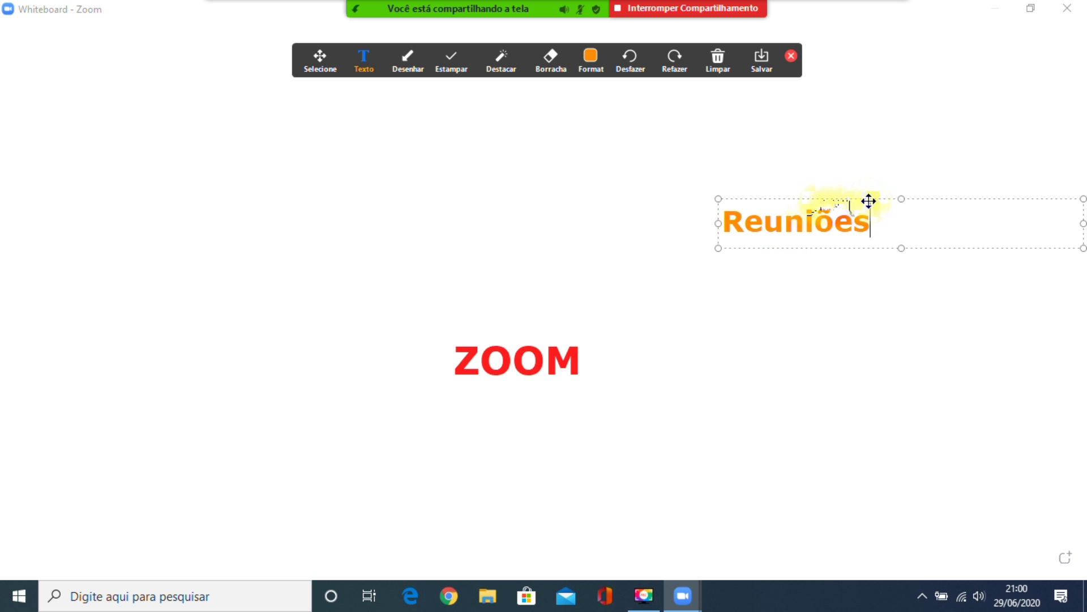
Narrow the Reuniões text box to fit its word and move it closer to ZOOM
{"action": "left_click_drag", "start_coordinate": [866, 197], "coordinate": [767, 214]}
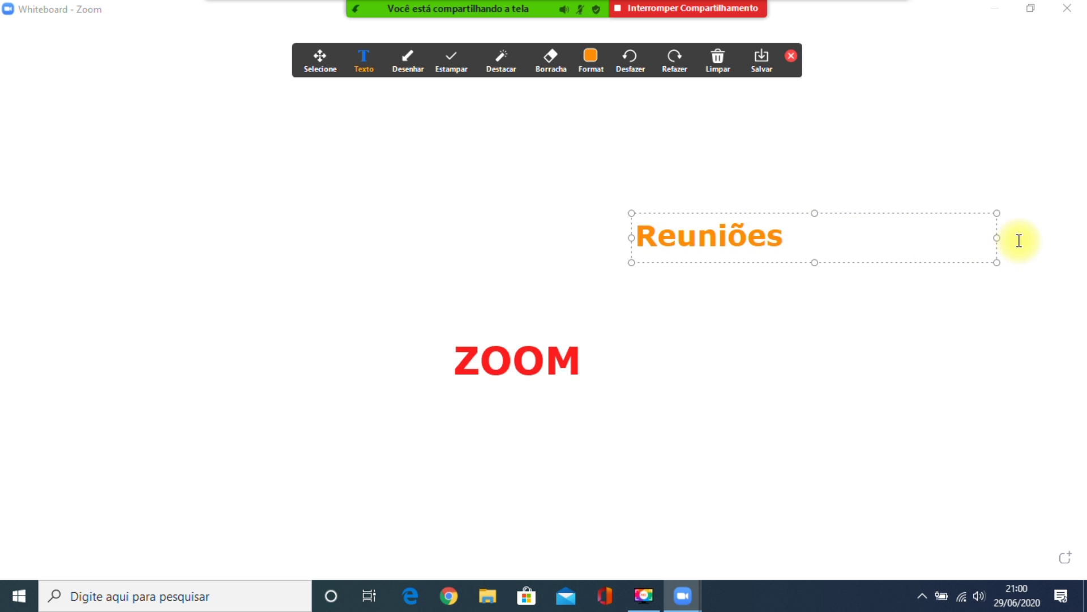
{"action": "left_click_drag", "start_coordinate": [998, 237], "coordinate": [790, 243]}
{"action": "left_click_drag", "start_coordinate": [721, 213], "coordinate": [763, 209]}
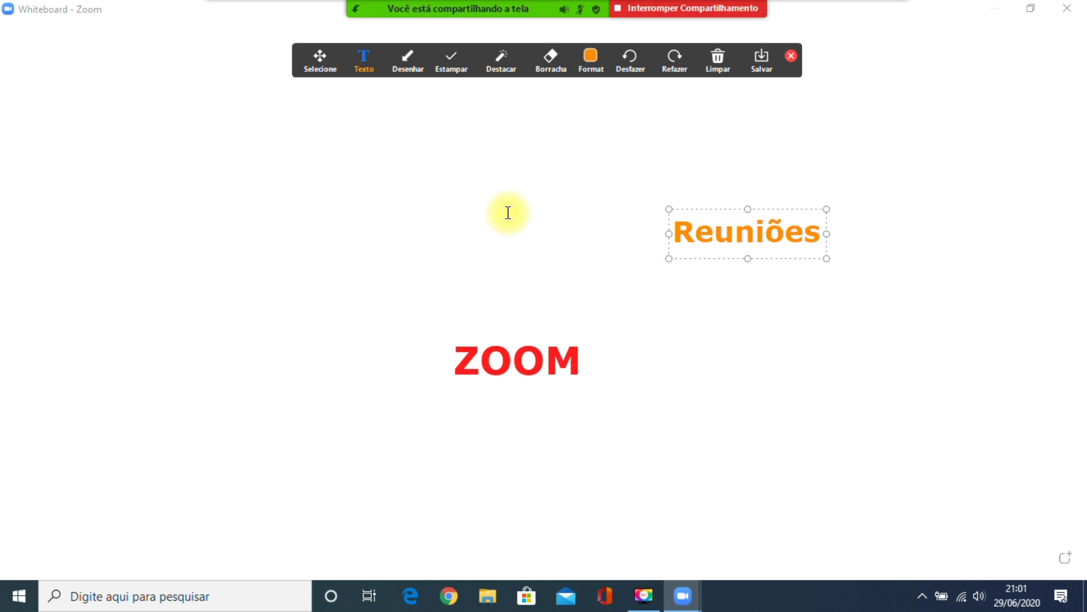
Move ZOOM slightly up and to the right, and Reuniões slightly up and to the left
{"action": "left_click", "coordinate": [321, 66]}
{"action": "left_click", "coordinate": [519, 363]}
{"action": "left_click_drag", "start_coordinate": [525, 363], "coordinate": [544, 348]}
{"action": "left_click", "coordinate": [696, 230]}
{"action": "left_click_drag", "start_coordinate": [695, 230], "coordinate": [690, 221]}
{"action": "left_click_drag", "start_coordinate": [578, 343], "coordinate": [575, 333]}
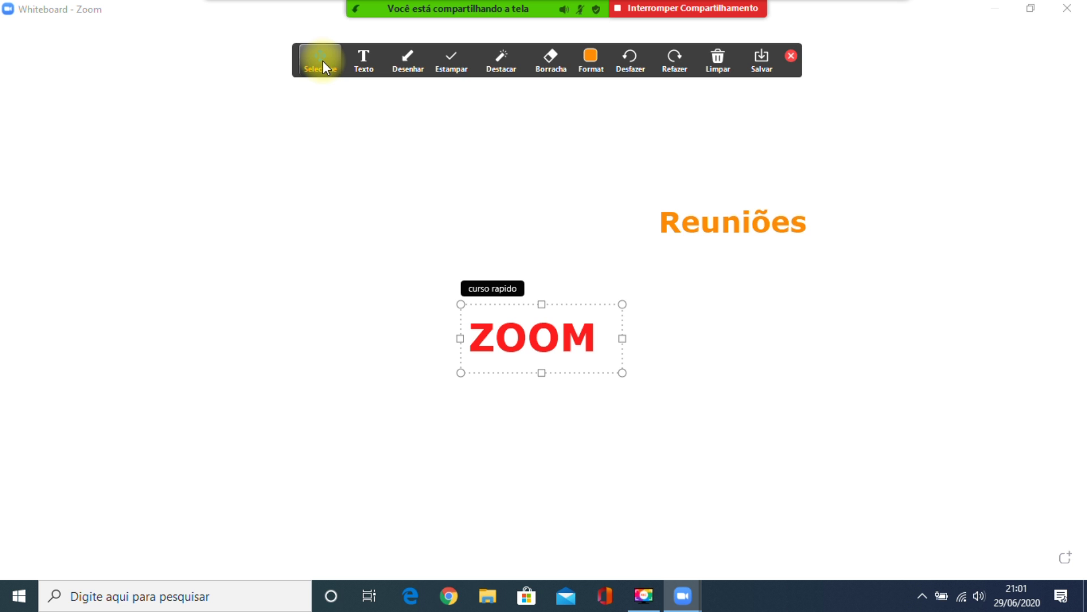
Place a text box above and to the left of ZOOM containing Aulas, and narrow it around the word
{"action": "left_click", "coordinate": [364, 59]}
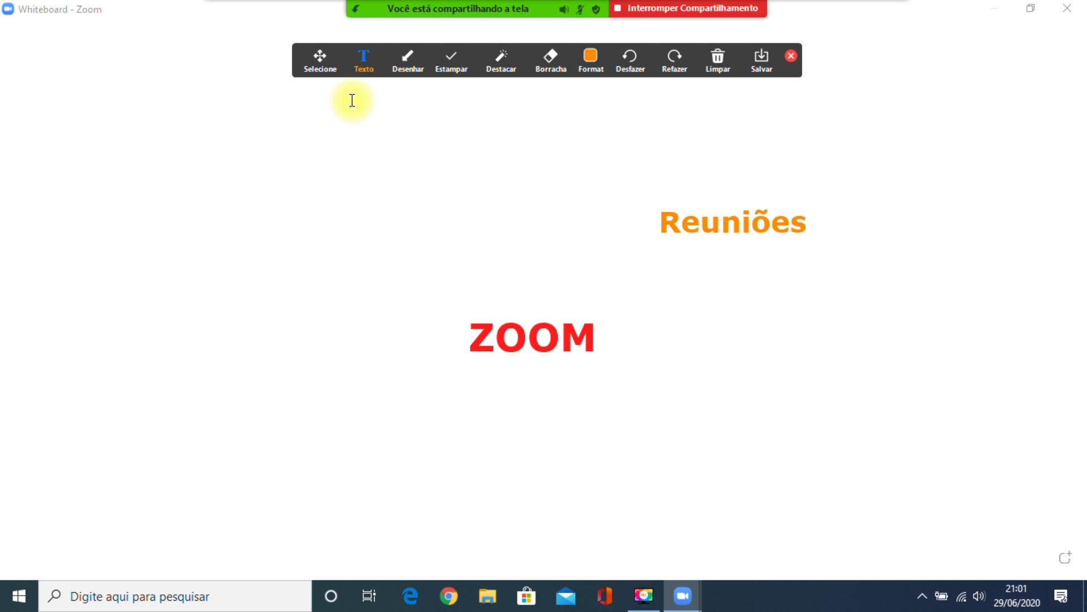
{"action": "left_click", "coordinate": [292, 219]}
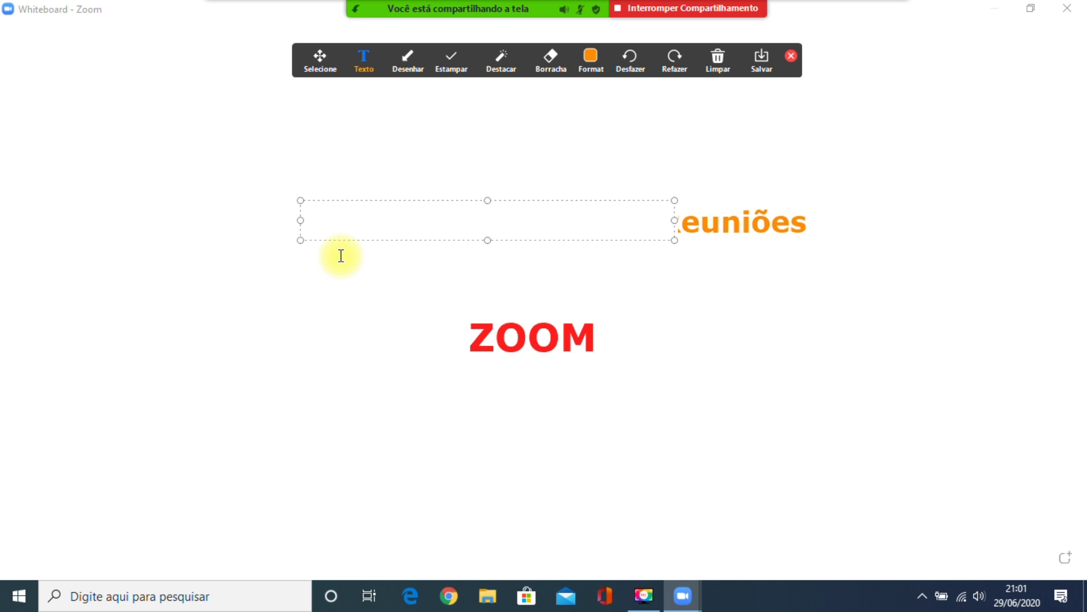
{"action": "type", "text": "Aulas"}
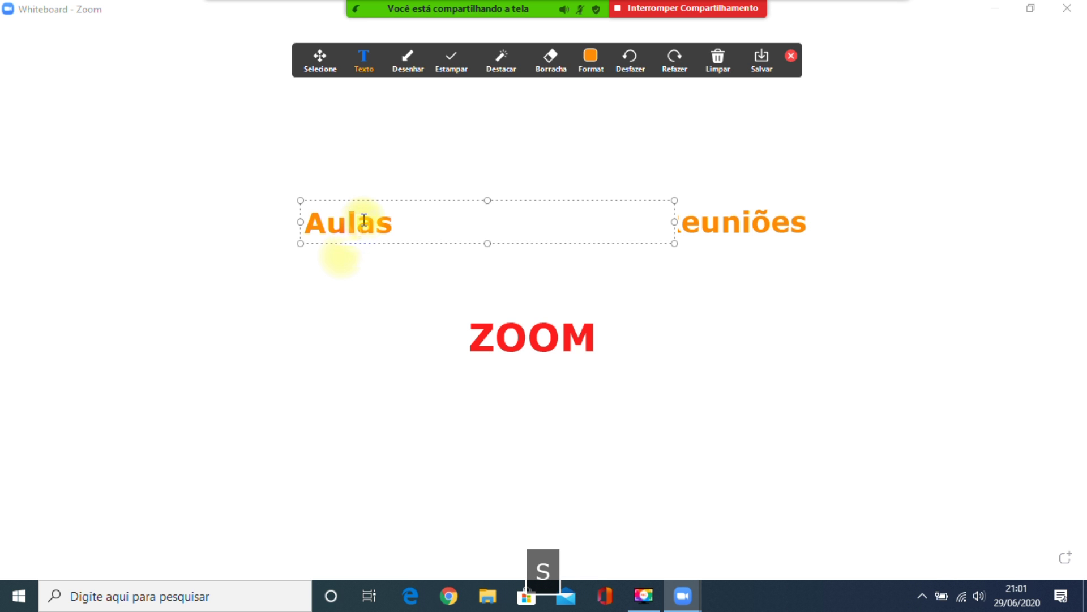
{"action": "left_click_drag", "start_coordinate": [675, 221], "coordinate": [294, 229]}
Recolor the word Aulas bright green and move it farther left and slightly down
{"action": "left_click", "coordinate": [589, 57]}
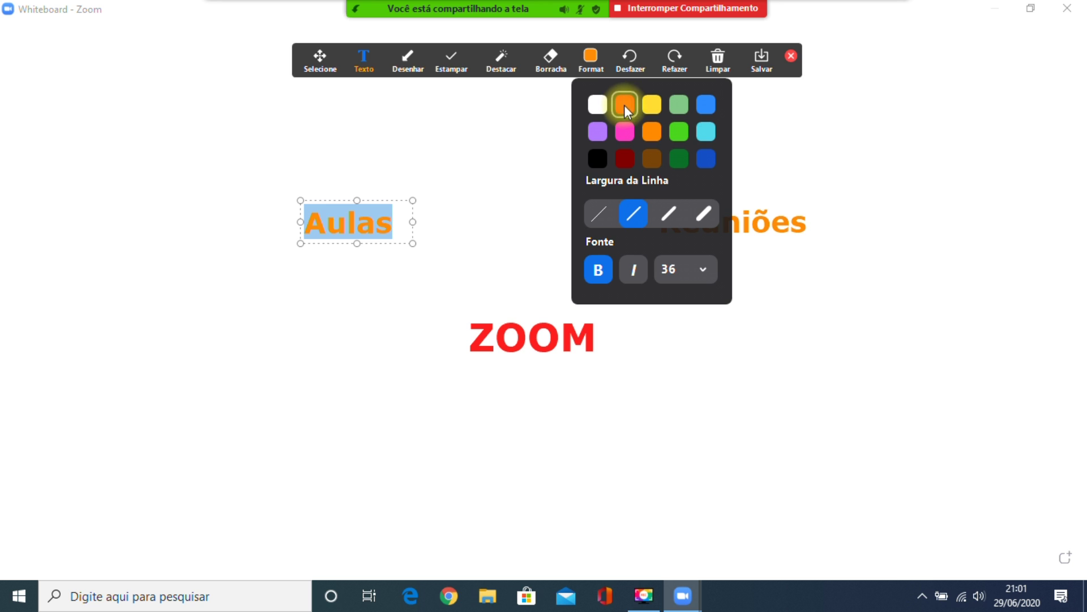
{"action": "left_click", "coordinate": [679, 131]}
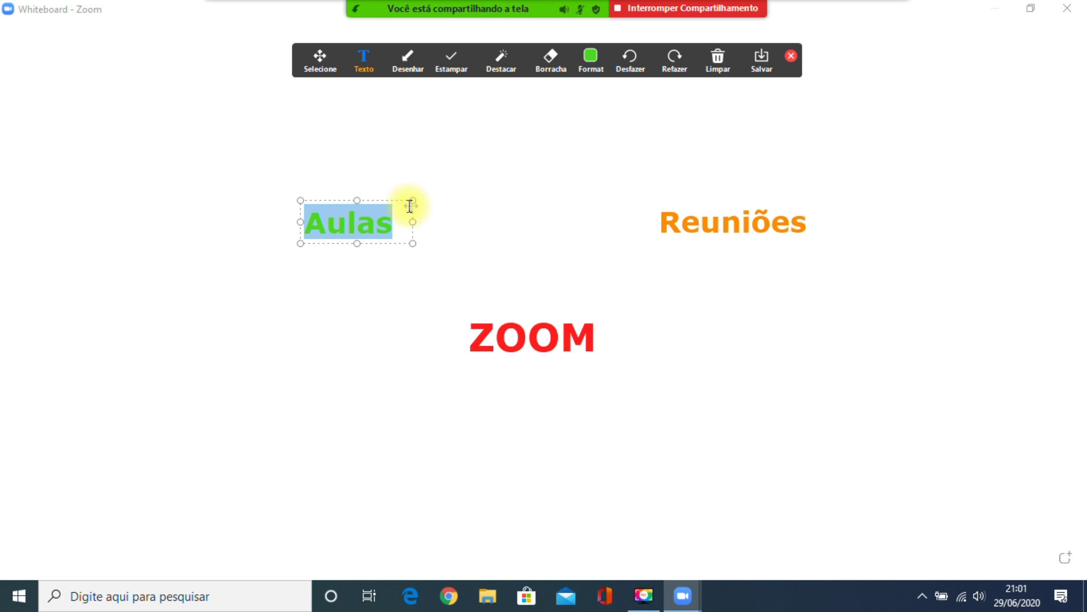
{"action": "left_click_drag", "start_coordinate": [395, 200], "coordinate": [331, 214]}
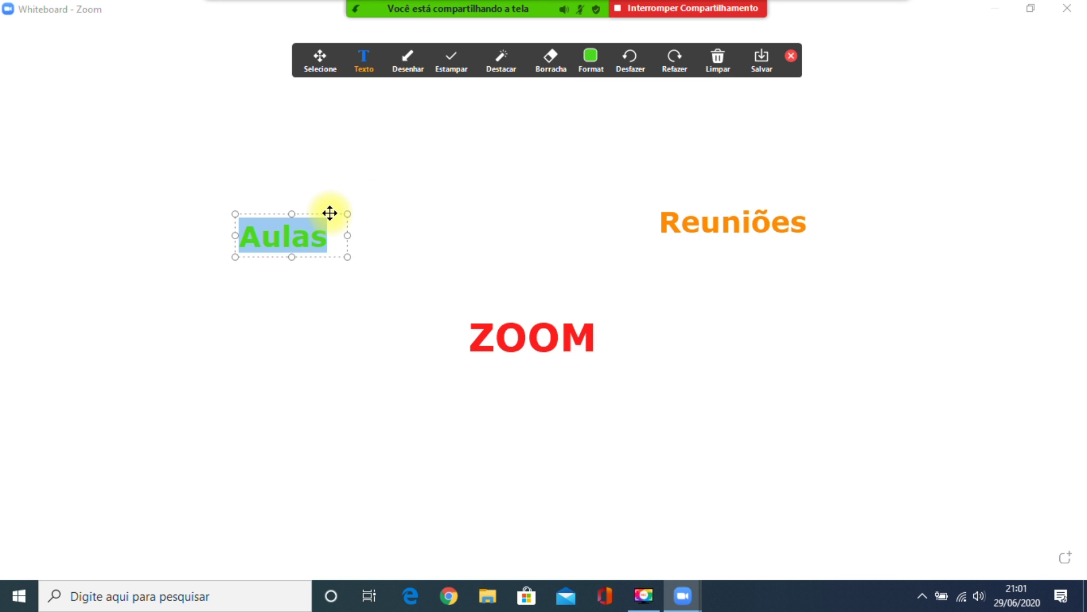
{"action": "left_click", "coordinate": [475, 211]}
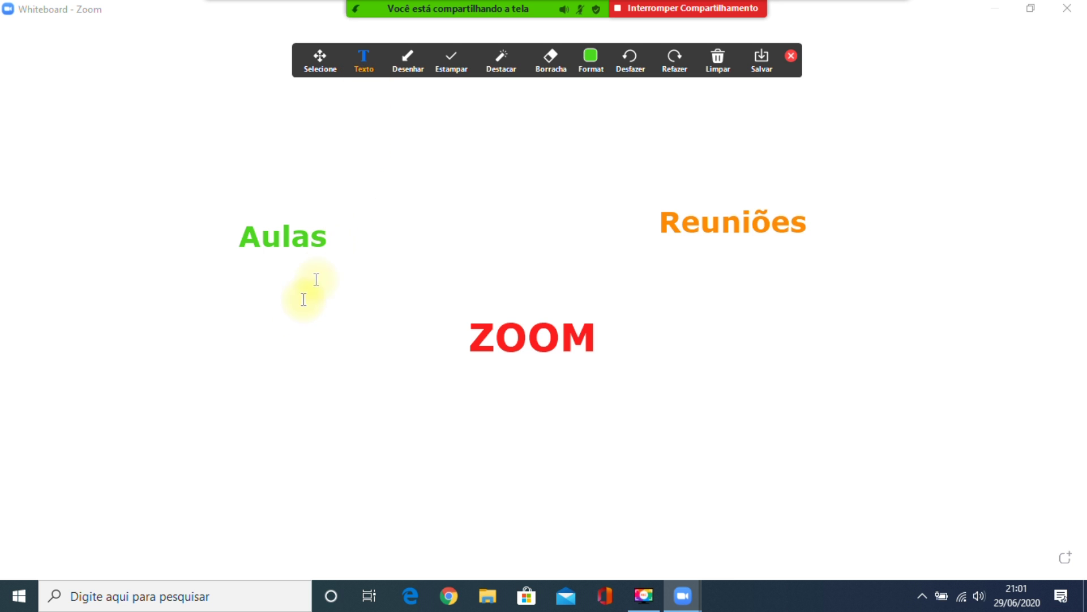
Add a text box with Palestras below and to the left of ZOOM, narrowed and shifted farther left
{"action": "left_click", "coordinate": [260, 417]}
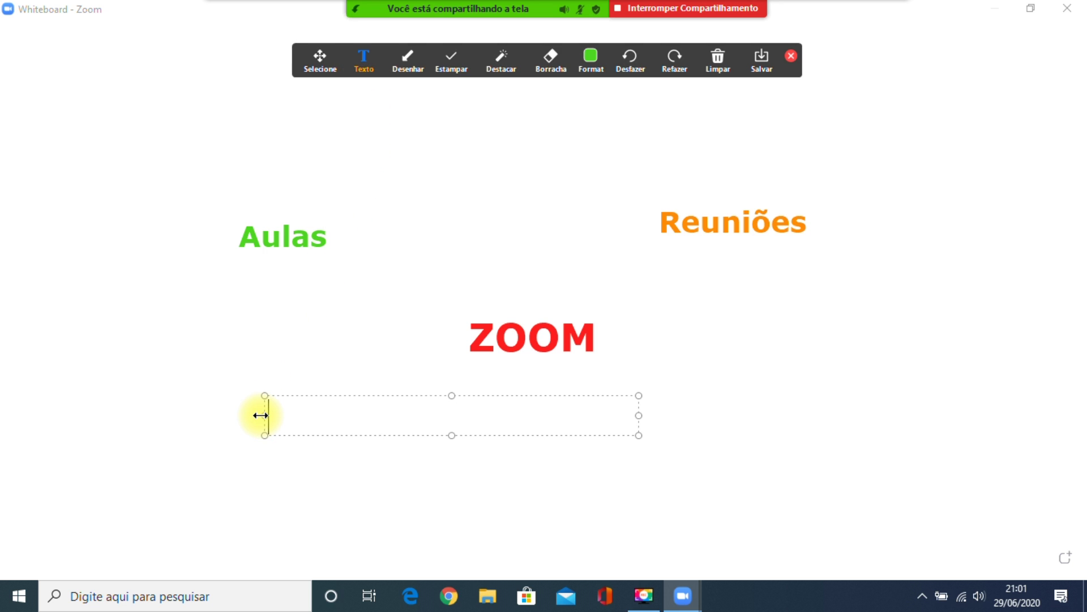
{"action": "type", "text": "Palestras"}
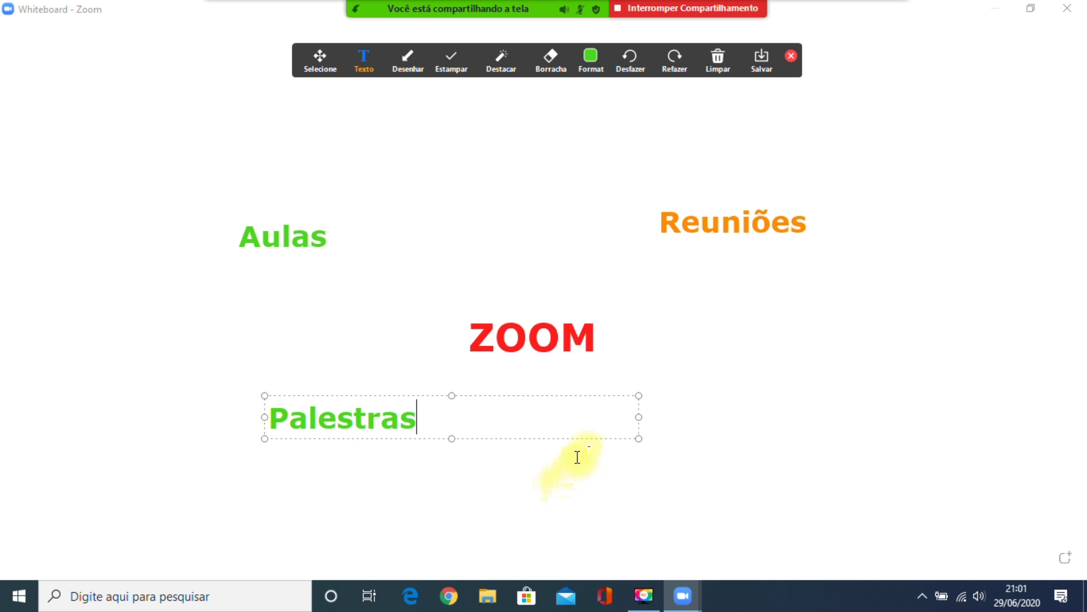
{"action": "left_click_drag", "start_coordinate": [638, 417], "coordinate": [435, 434]}
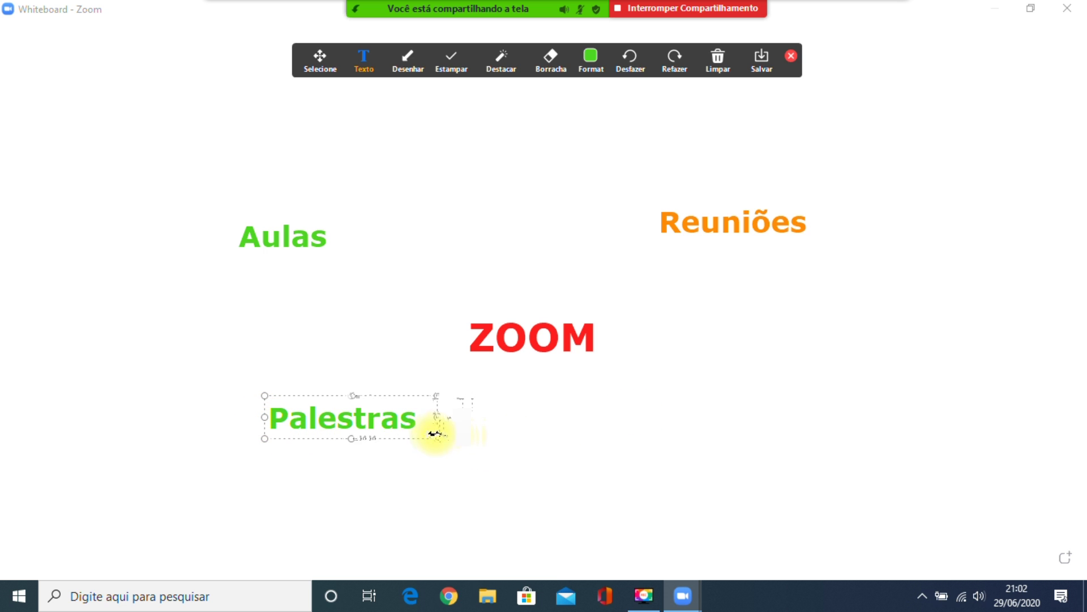
{"action": "left_click_drag", "start_coordinate": [396, 397], "coordinate": [174, 432]}
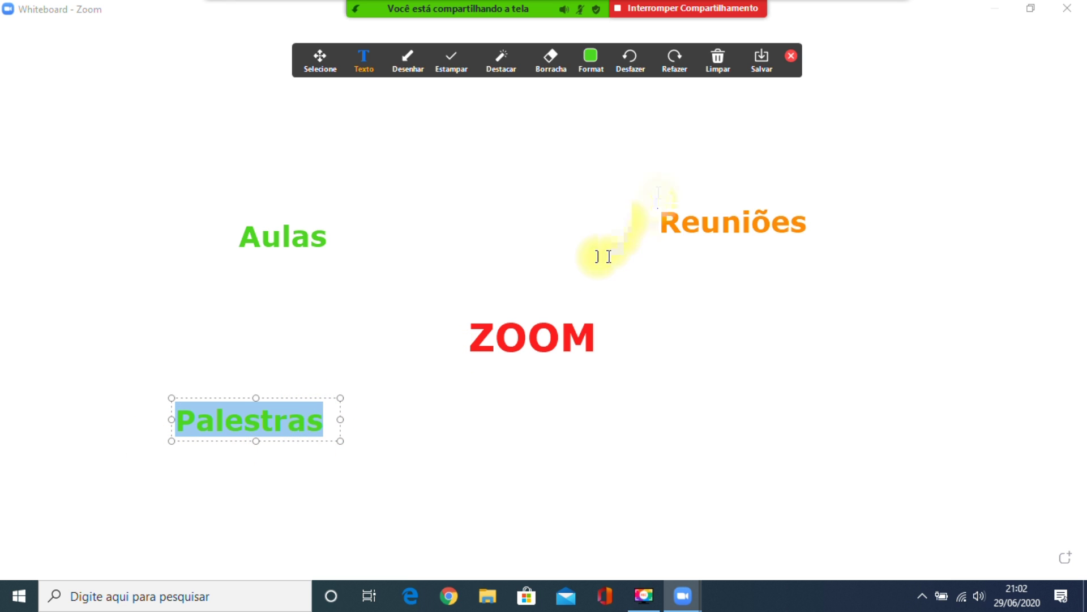
Recolor the word Palestras pink and finish editing its text box
{"action": "left_click", "coordinate": [591, 58]}
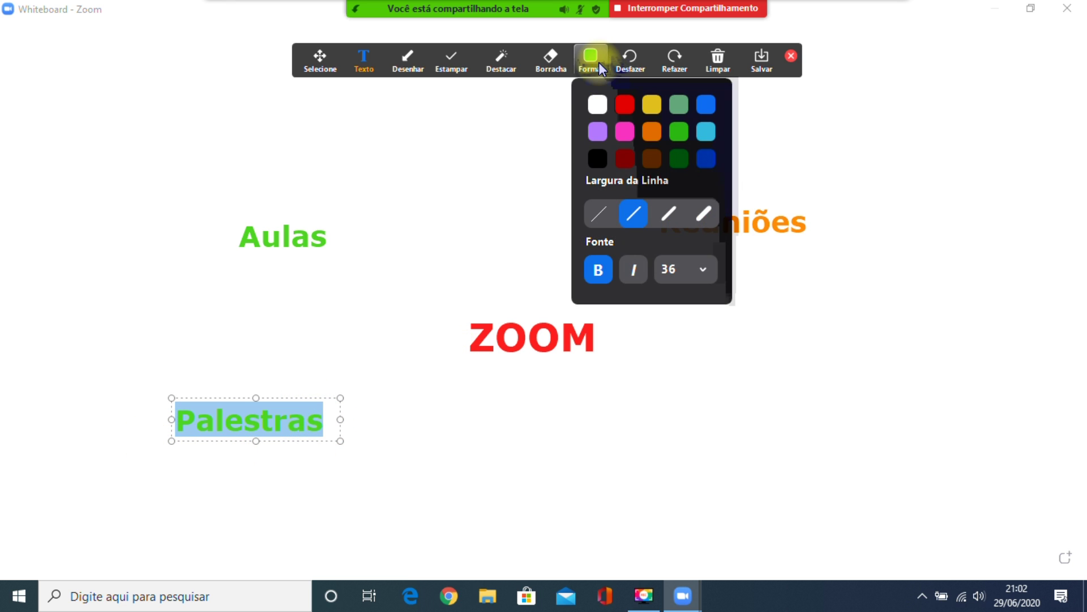
{"action": "left_click", "coordinate": [623, 132]}
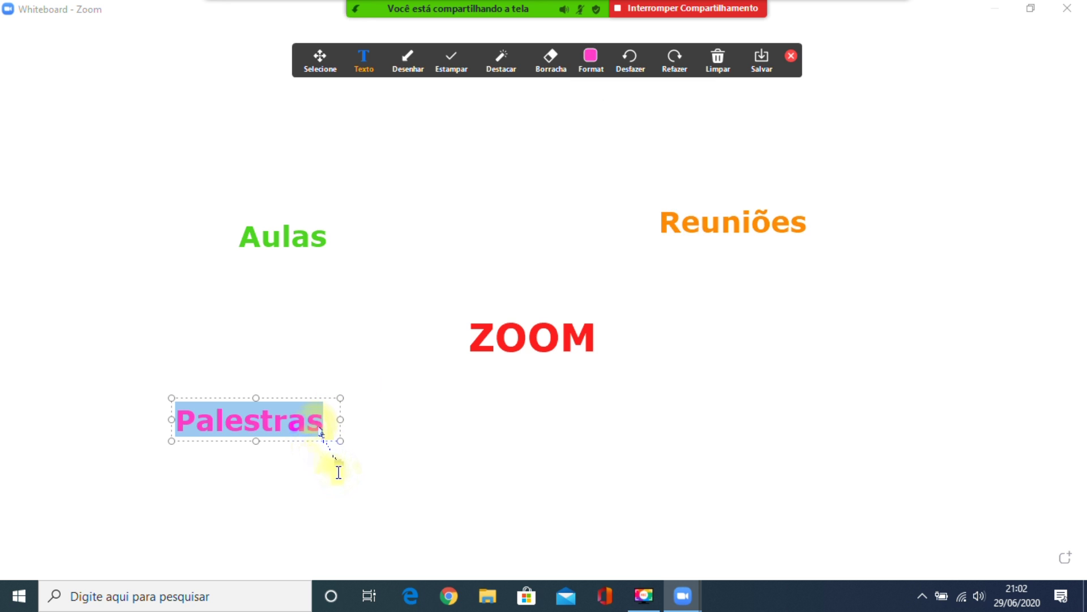
{"action": "left_click", "coordinate": [339, 471]}
{"action": "left_click", "coordinate": [312, 420]}
Add a text box below and to the right of ZOOM containing Cursos, and recolor the word light purple
{"action": "left_click", "coordinate": [408, 55]}
{"action": "left_click", "coordinate": [367, 59]}
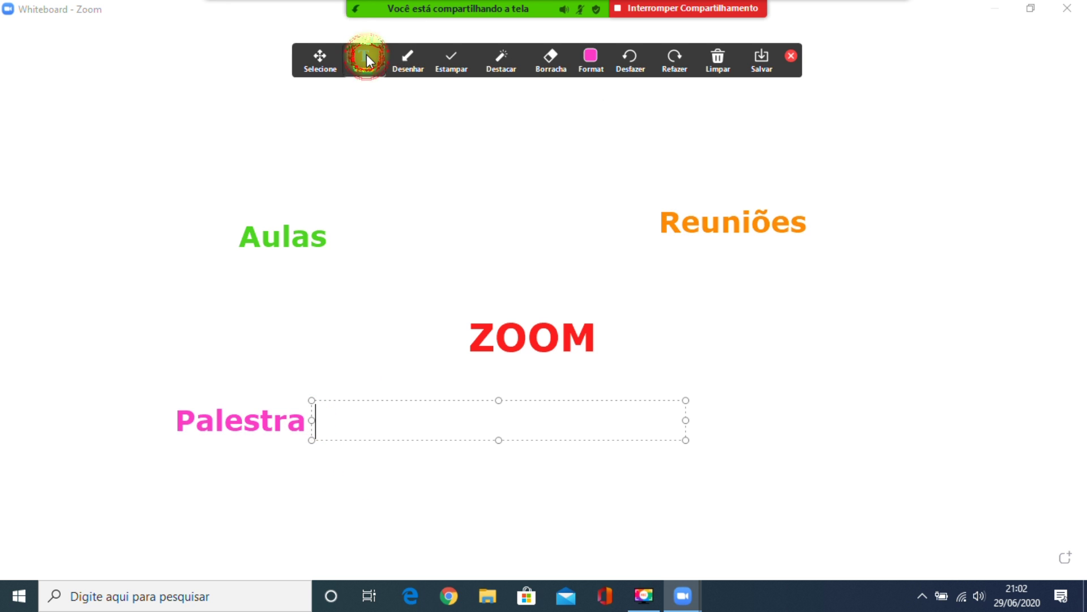
{"action": "left_click", "coordinate": [763, 400]}
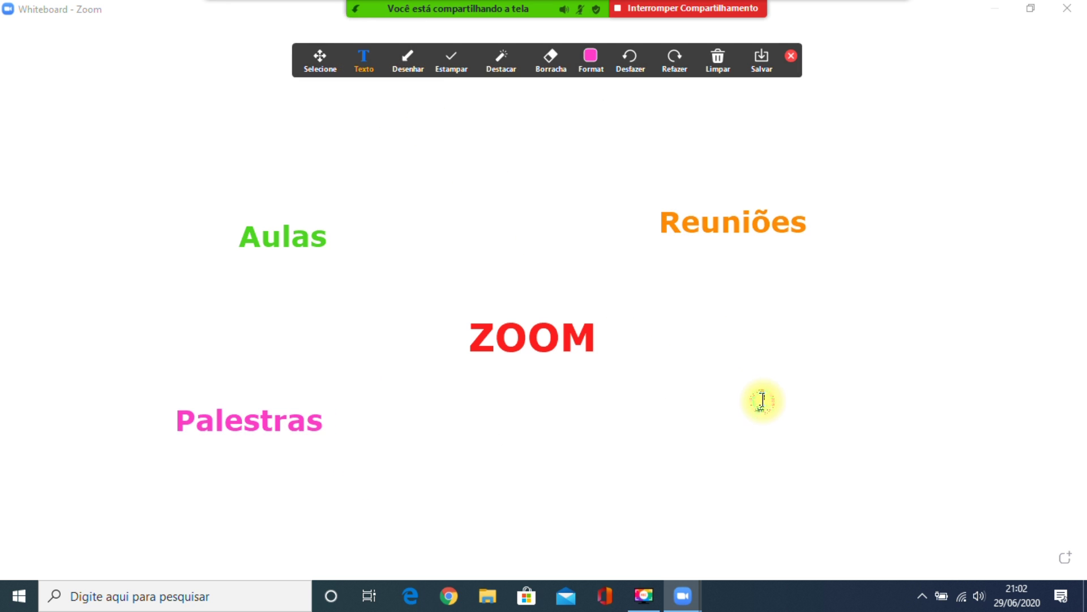
{"action": "left_click", "coordinate": [759, 404]}
{"action": "type", "text": "Cursos"}
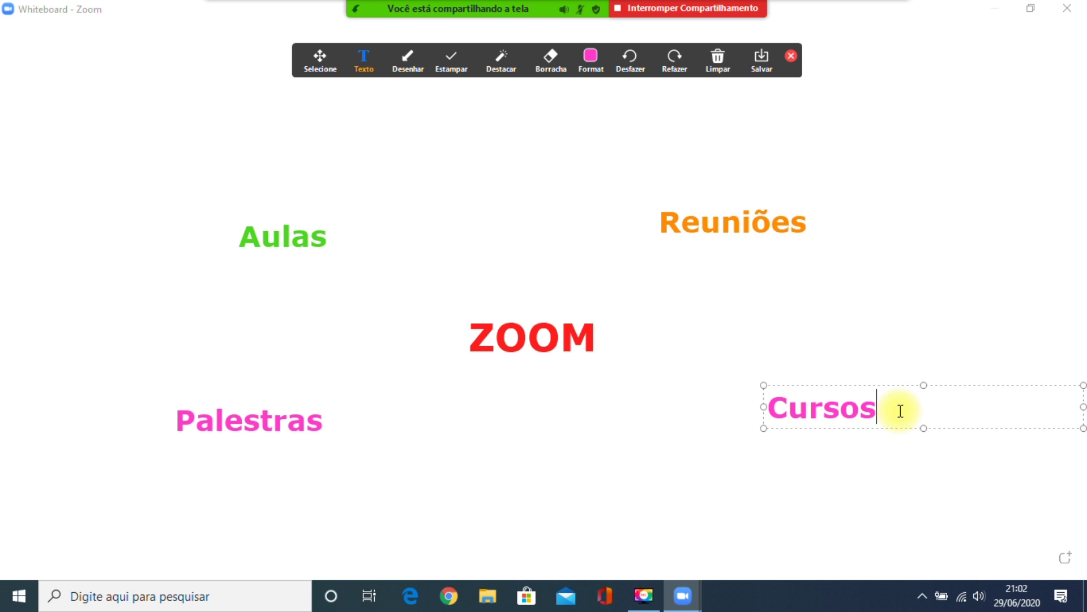
{"action": "left_click_drag", "start_coordinate": [898, 408], "coordinate": [770, 413]}
{"action": "left_click", "coordinate": [589, 62]}
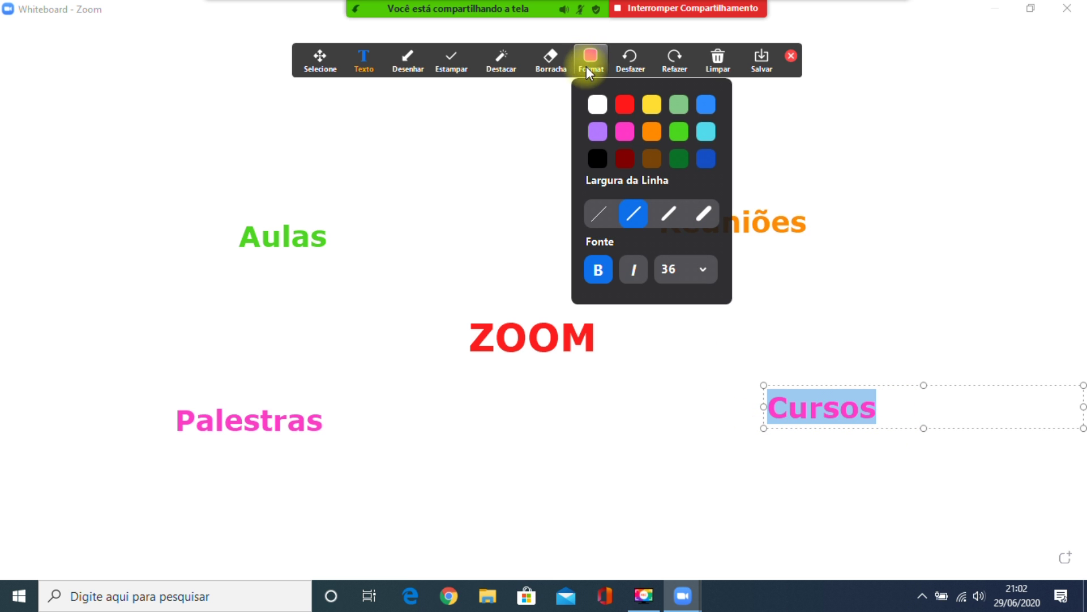
{"action": "left_click", "coordinate": [599, 137]}
Move Cursos left and slightly down, closer to ZOOM
{"action": "left_click", "coordinate": [320, 58]}
{"action": "left_click_drag", "start_coordinate": [819, 414], "coordinate": [745, 437]}
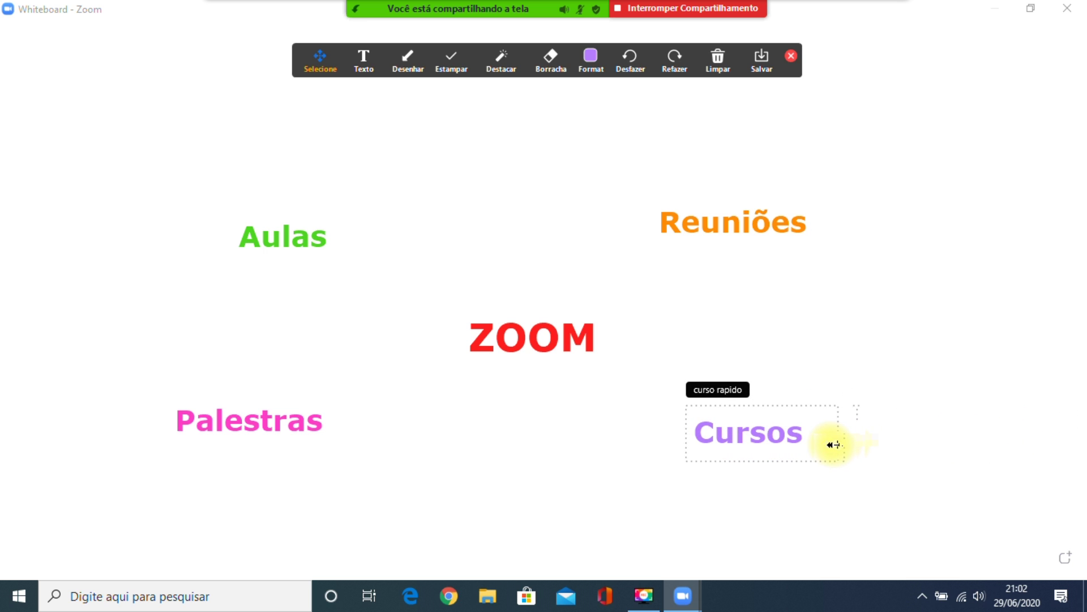
{"action": "left_click", "coordinate": [833, 442]}
Swap Palestras and Aulas so that Palestras sits above Aulas on the left of the whiteboard
{"action": "left_click", "coordinate": [289, 420]}
{"action": "left_click_drag", "start_coordinate": [304, 391], "coordinate": [375, 295]}
{"action": "left_click", "coordinate": [286, 220]}
{"action": "left_click_drag", "start_coordinate": [310, 203], "coordinate": [296, 391]}
{"action": "left_click_drag", "start_coordinate": [310, 318], "coordinate": [311, 219]}
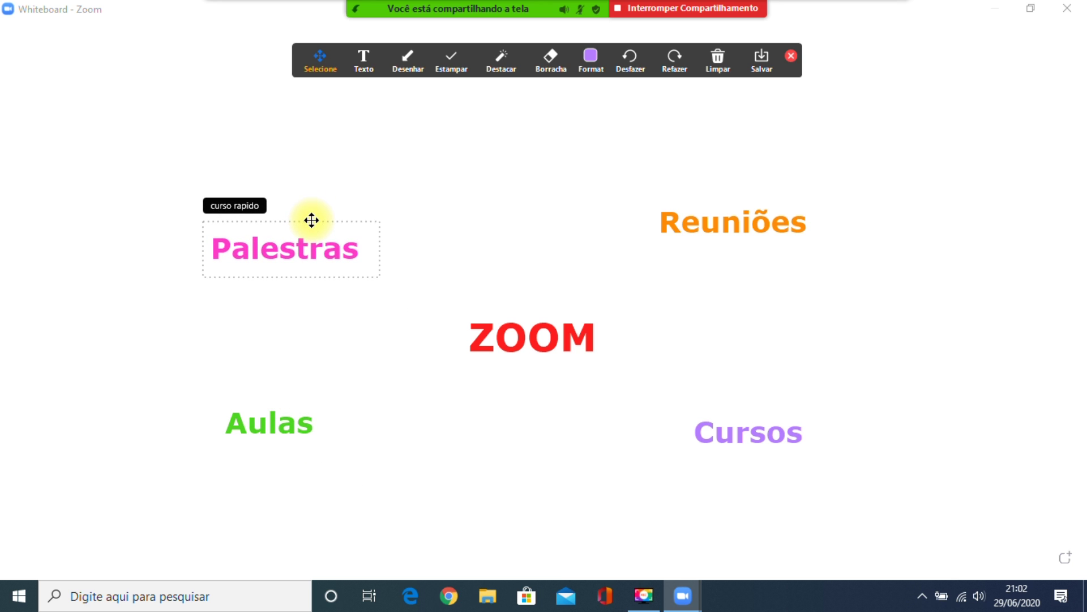
Adjust the spacing around ZOOM by moving Aulas slightly down-left, Reuniões to the right and Cursos slightly up-right
{"action": "left_click", "coordinate": [293, 424]}
{"action": "left_click_drag", "start_coordinate": [301, 401], "coordinate": [294, 411]}
{"action": "left_click_drag", "start_coordinate": [714, 229], "coordinate": [747, 233]}
{"action": "left_click", "coordinate": [729, 428]}
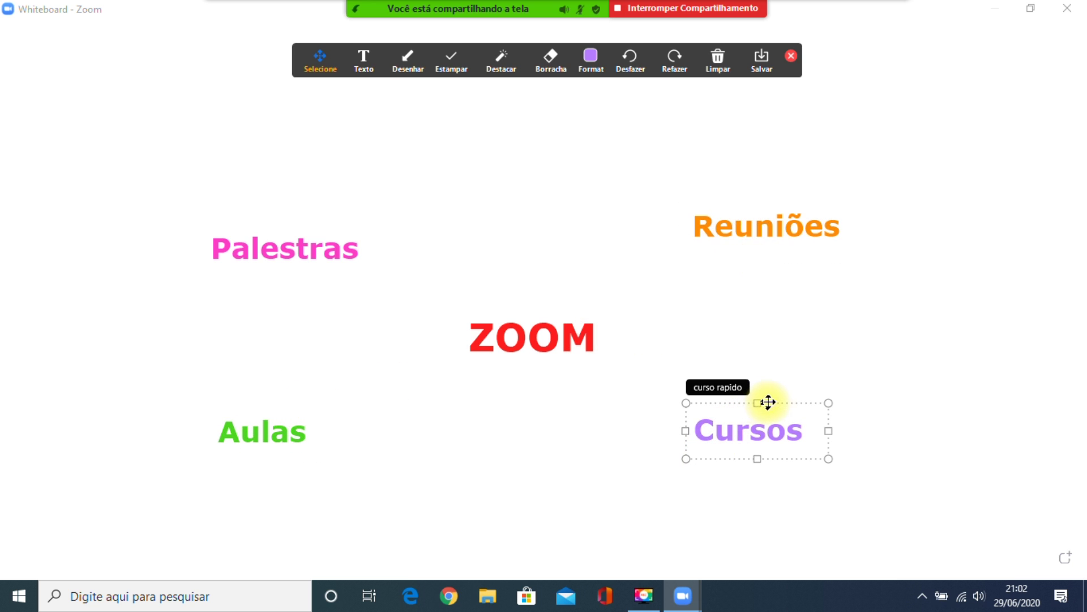
{"action": "left_click_drag", "start_coordinate": [767, 400], "coordinate": [777, 392]}
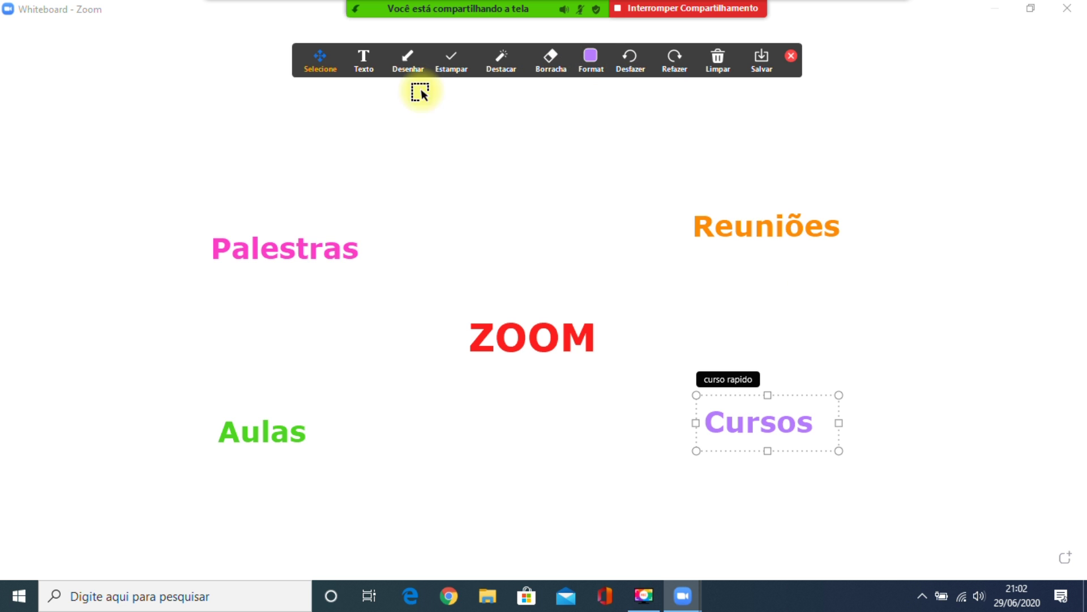
Draw a yellow arrow with the second-thinnest line width from ZOOM to Palestras
{"action": "left_click", "coordinate": [409, 62]}
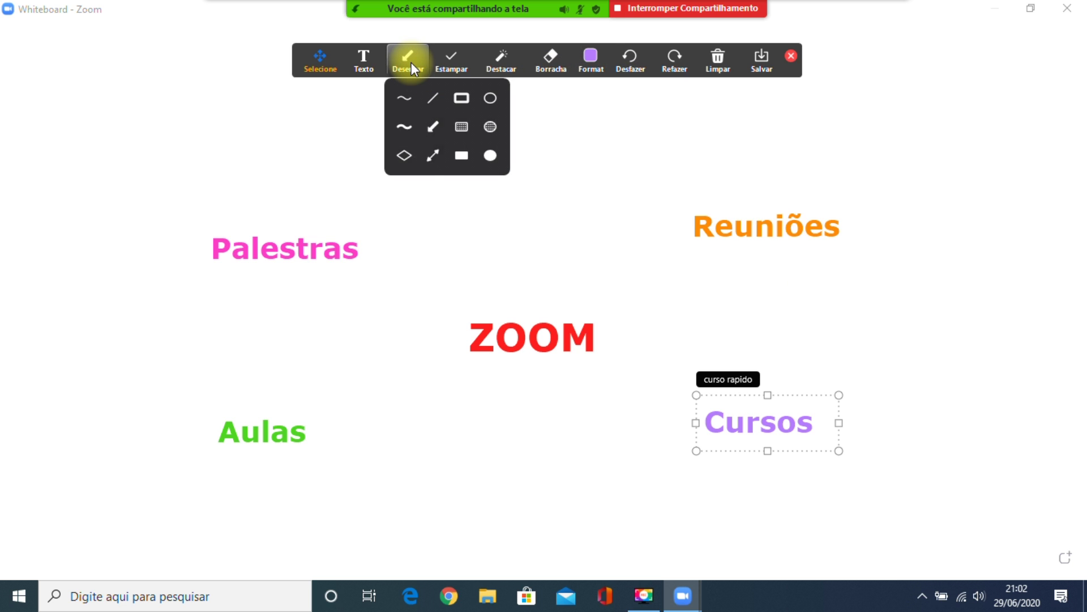
{"action": "left_click", "coordinate": [434, 126]}
{"action": "left_click", "coordinate": [592, 61]}
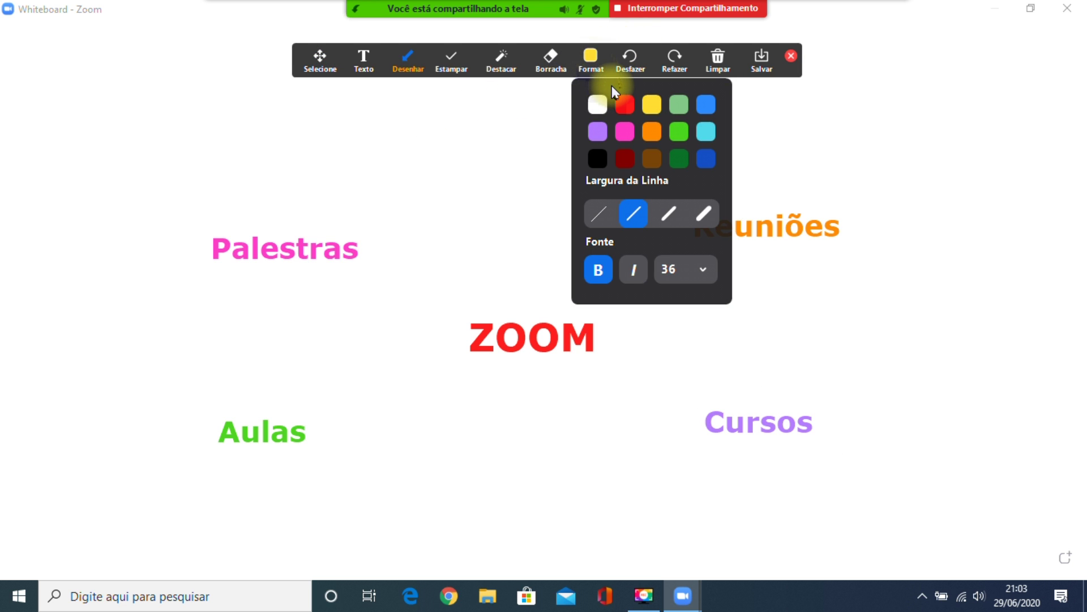
{"action": "left_click", "coordinate": [652, 105]}
{"action": "left_click", "coordinate": [591, 58]}
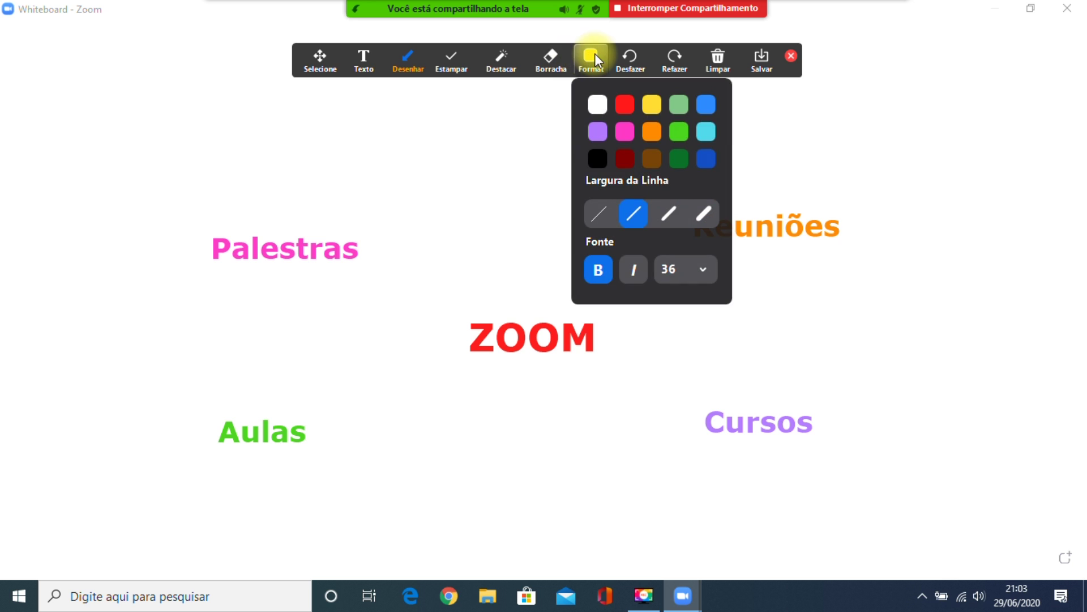
{"action": "left_click", "coordinate": [627, 212]}
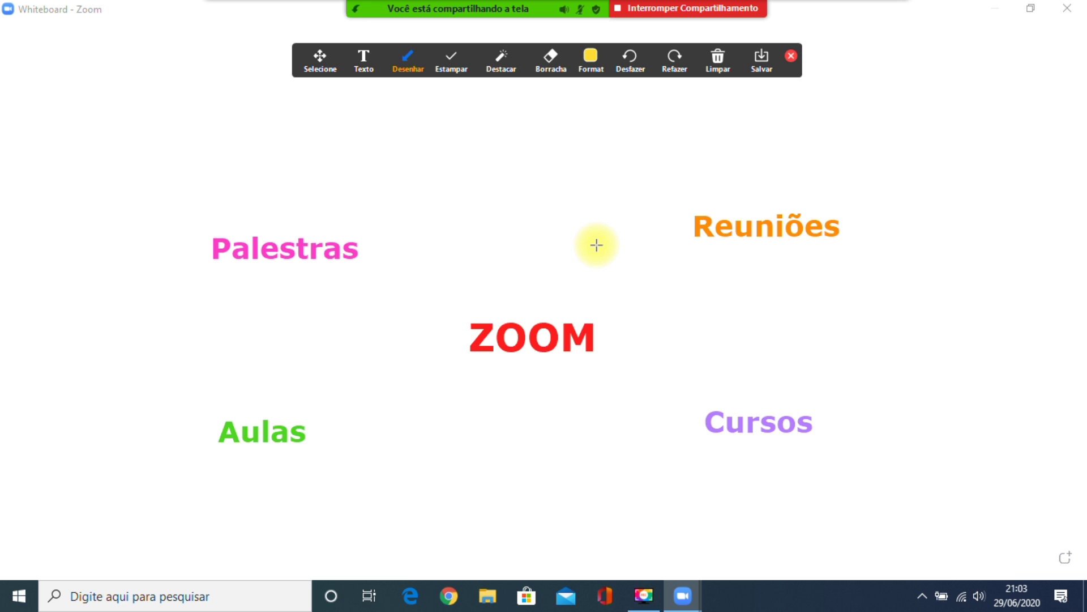
{"action": "left_click_drag", "start_coordinate": [458, 331], "coordinate": [362, 268]}
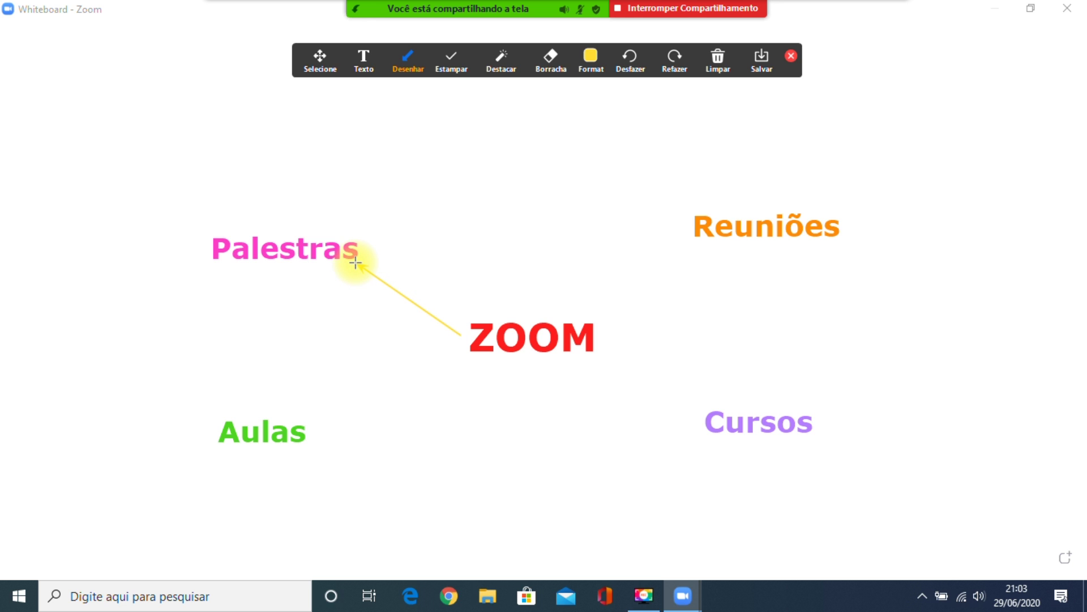
Draw three more yellow arrows from ZOOM to Aulas, Reuniões and Cursos
{"action": "left_click_drag", "start_coordinate": [355, 262], "coordinate": [355, 262]}
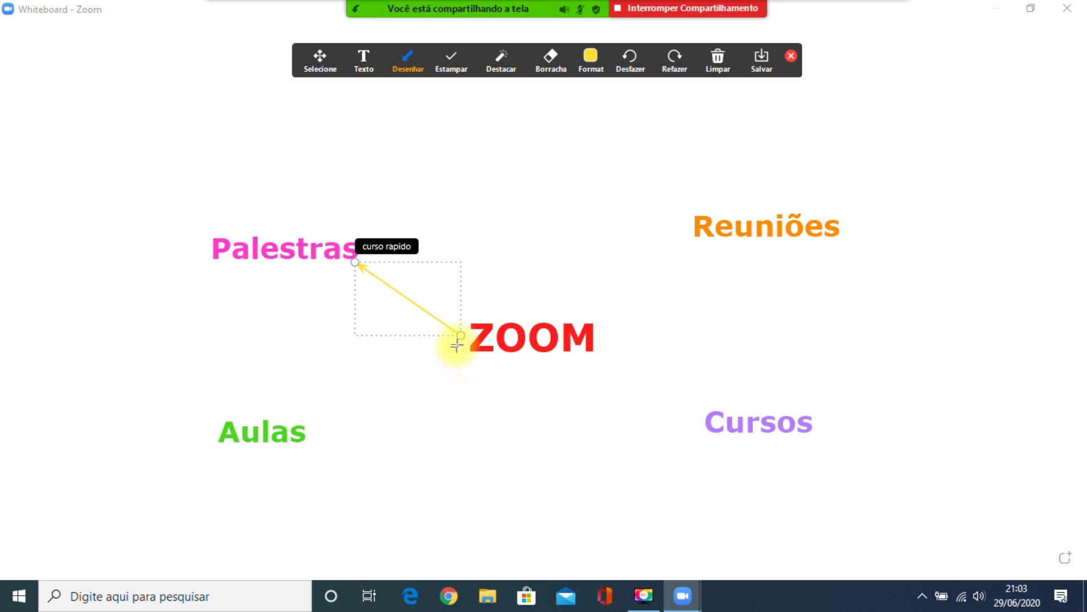
{"action": "left_click_drag", "start_coordinate": [462, 344], "coordinate": [308, 434]}
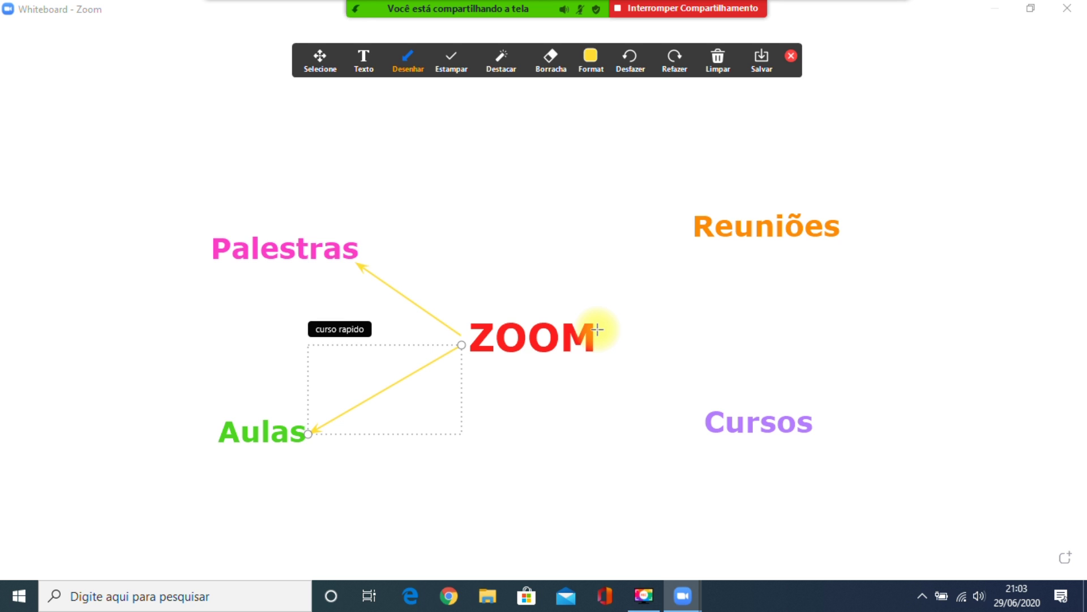
{"action": "left_click_drag", "start_coordinate": [598, 329], "coordinate": [742, 244]}
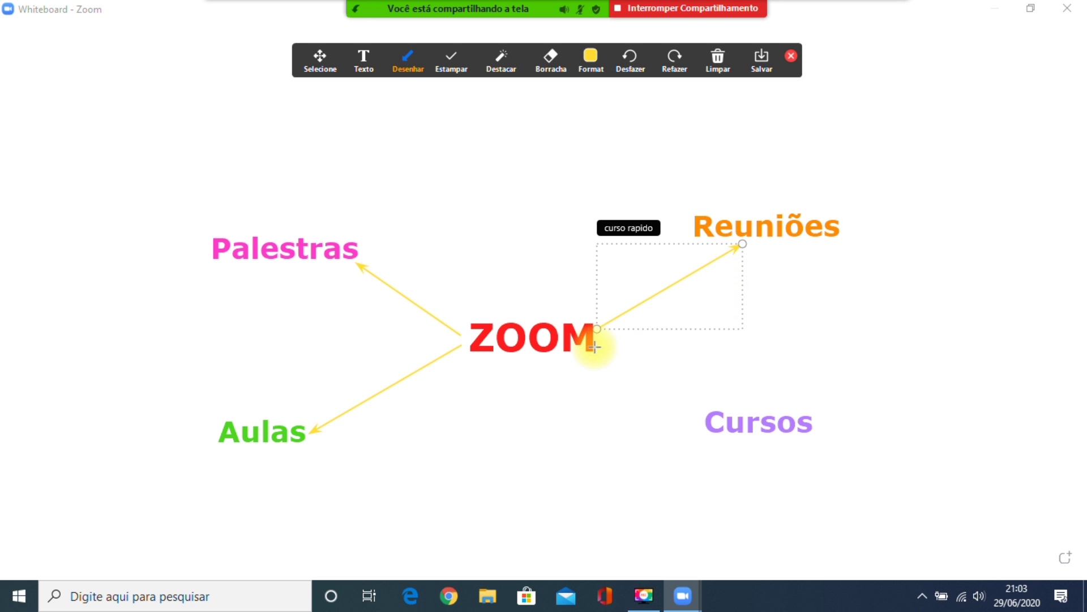
{"action": "left_click_drag", "start_coordinate": [597, 338], "coordinate": [708, 408]}
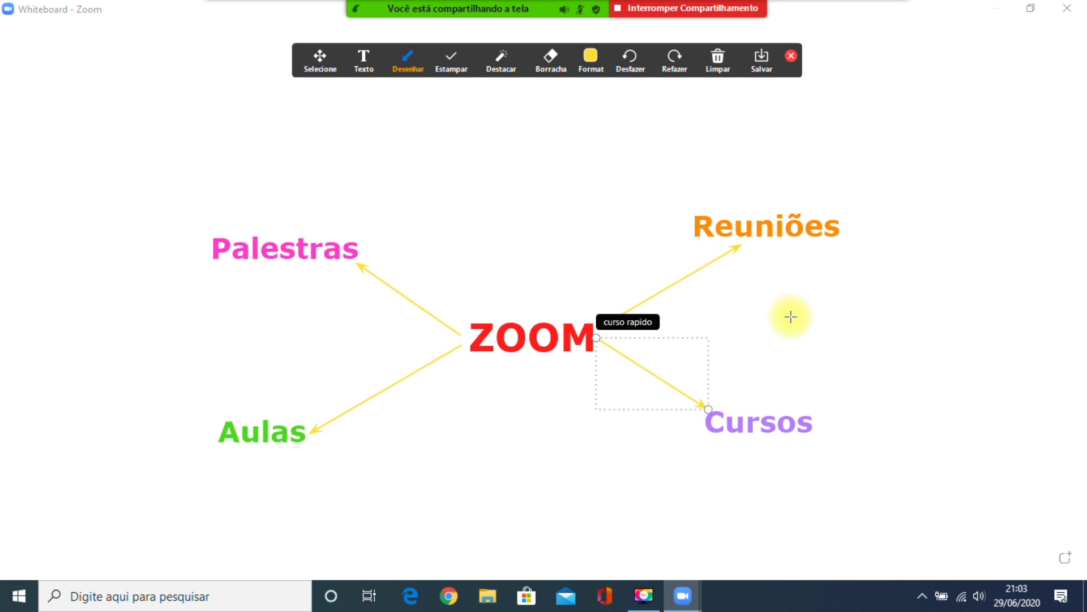
Nudge the four topic words clear of their arrow tips, moving Reuniões and Cursos to the right and Palestras and Aulas slightly left
{"action": "left_click", "coordinate": [317, 55]}
{"action": "left_click_drag", "start_coordinate": [708, 223], "coordinate": [776, 242]}
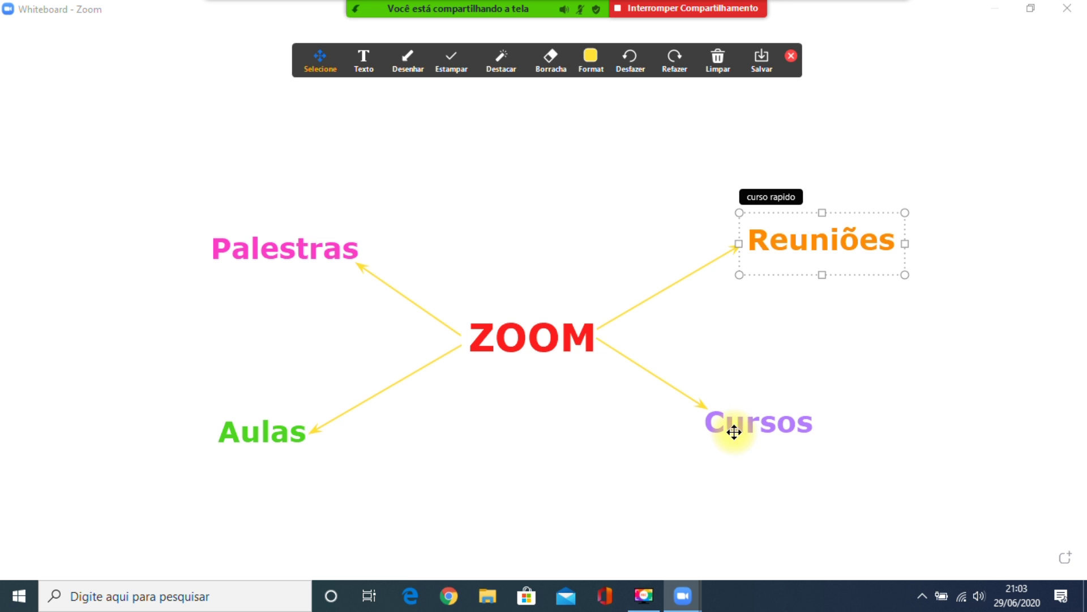
{"action": "mouse_move", "coordinate": [731, 427]}
{"action": "left_mouse_down"}
{"action": "mouse_move", "coordinate": [750, 430]}
{"action": "mouse_move", "coordinate": [750, 419]}
{"action": "left_mouse_up"}
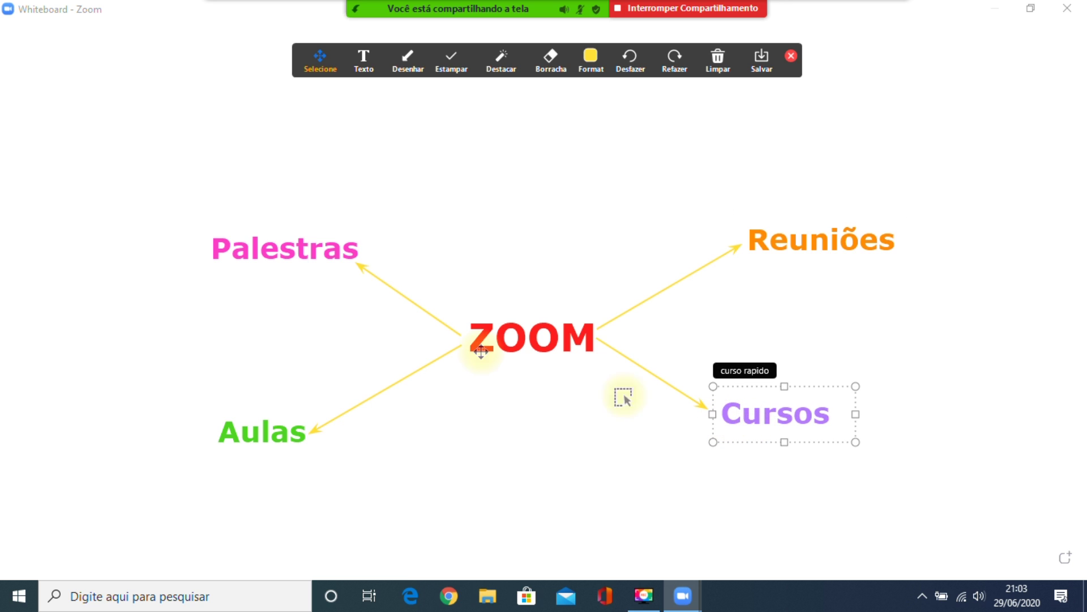
{"action": "left_click_drag", "start_coordinate": [306, 250], "coordinate": [297, 251]}
{"action": "left_click_drag", "start_coordinate": [274, 431], "coordinate": [270, 436]}
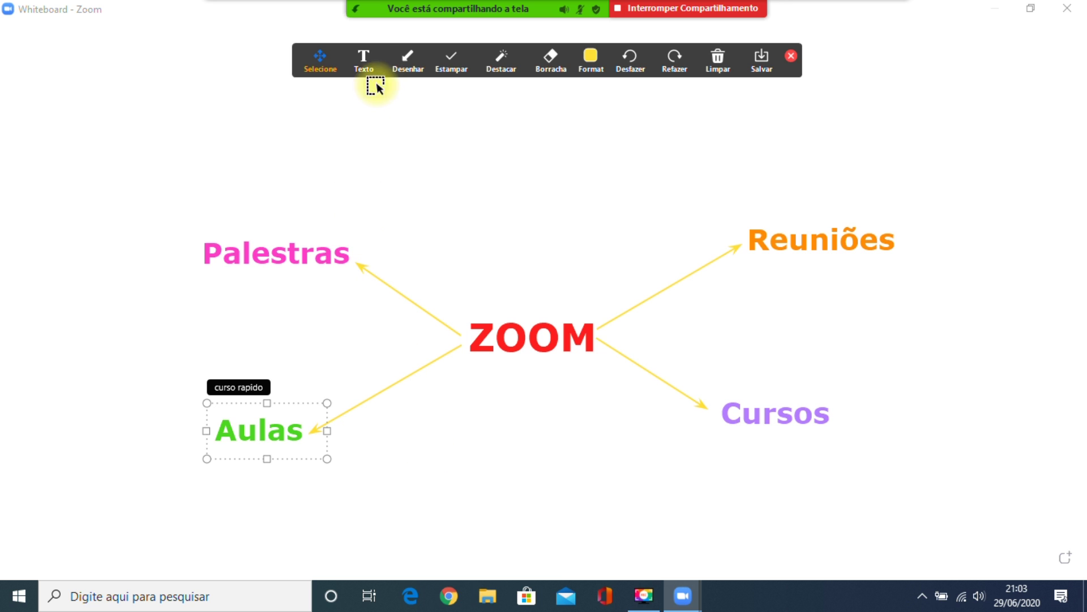
Activate the Text tool and open the colour, line width and font options
{"action": "left_click", "coordinate": [365, 57]}
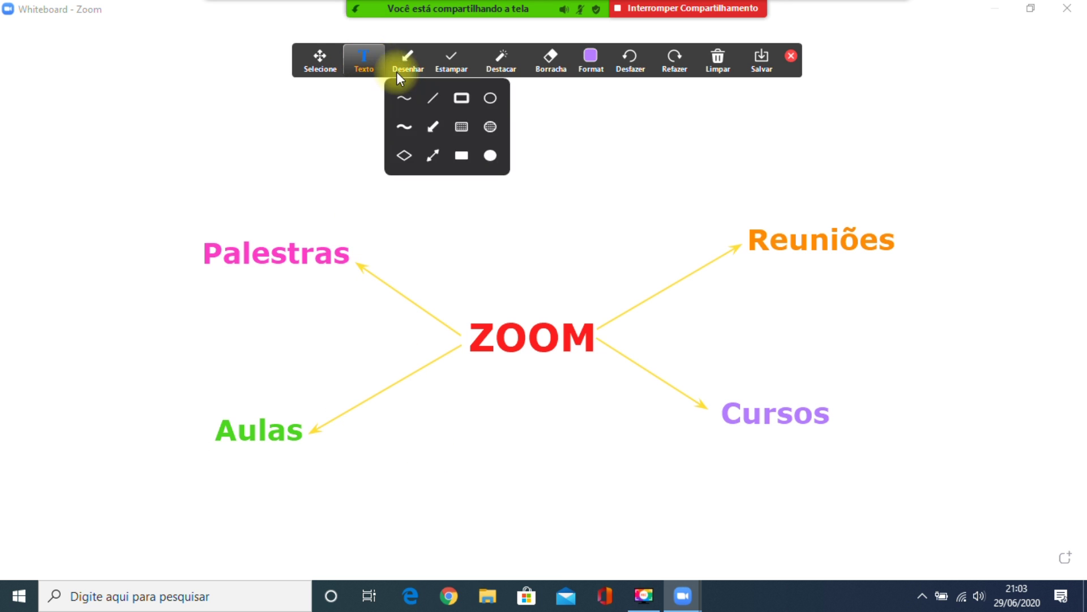
{"action": "left_click", "coordinate": [588, 61]}
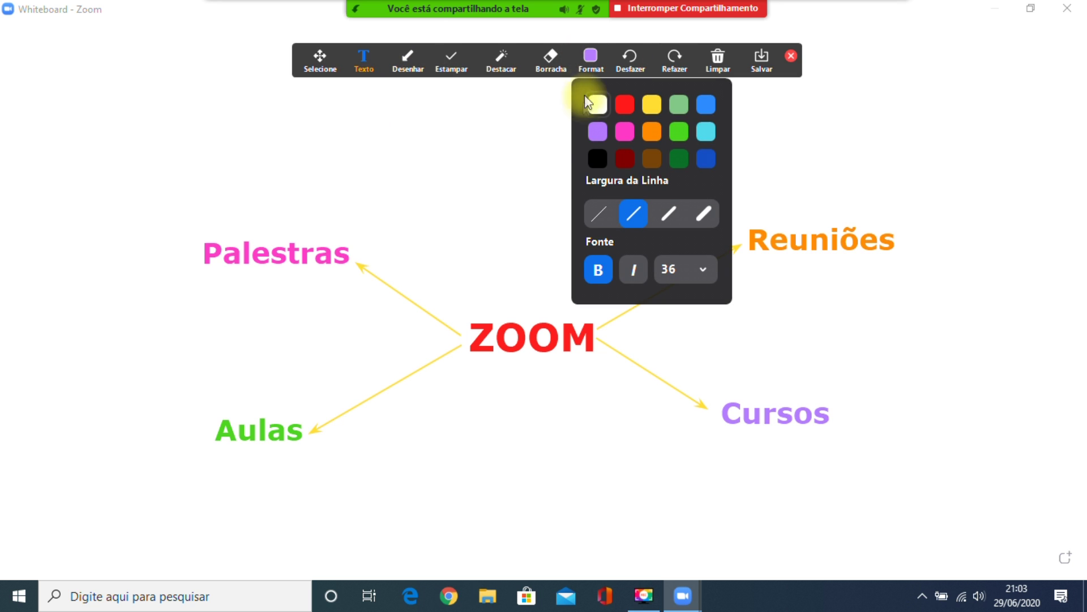